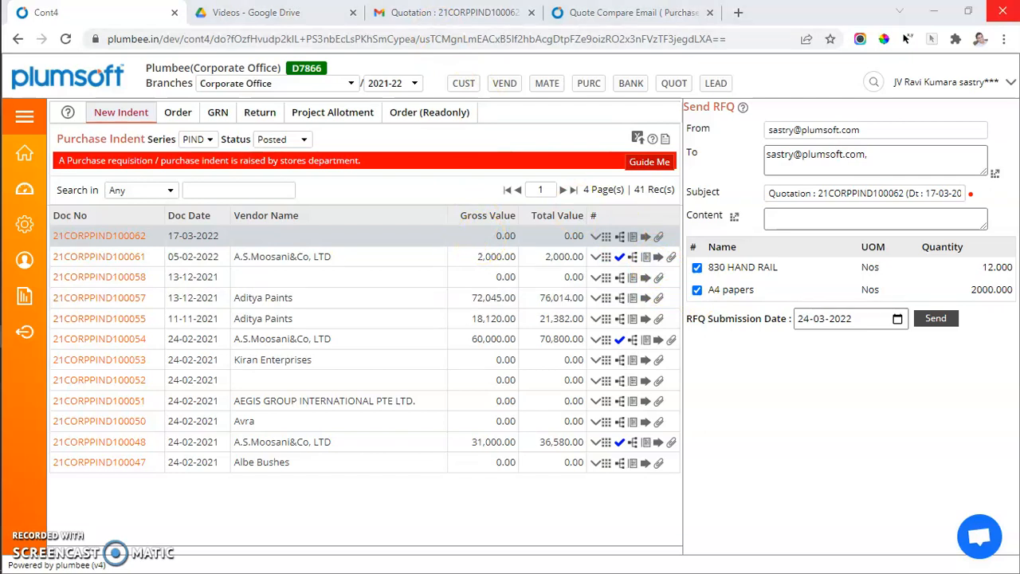
Add three vendor e-mail addresses from the mail ID list to the RFQ recipients.
left_click(994, 175)
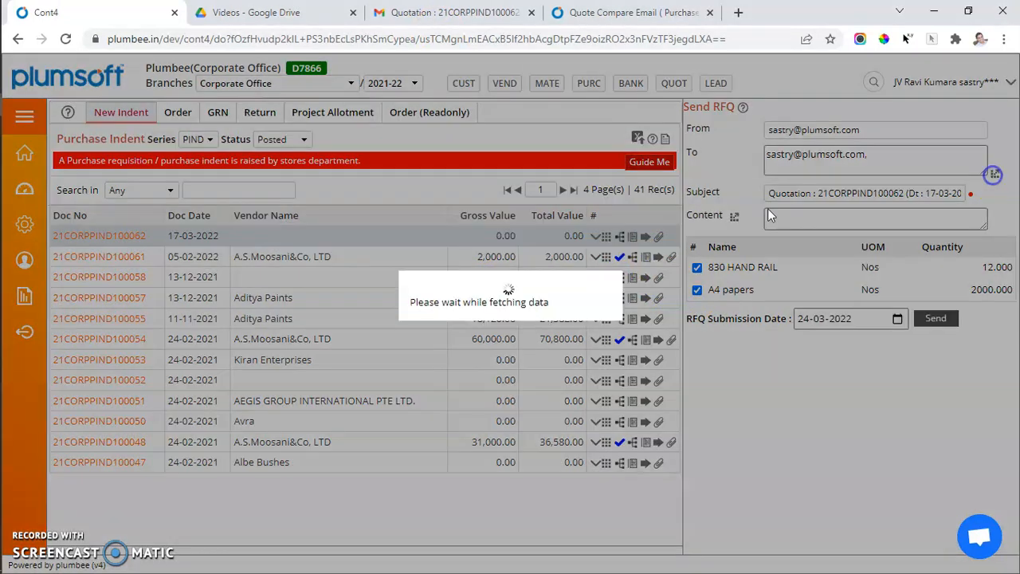
left_click(319, 343)
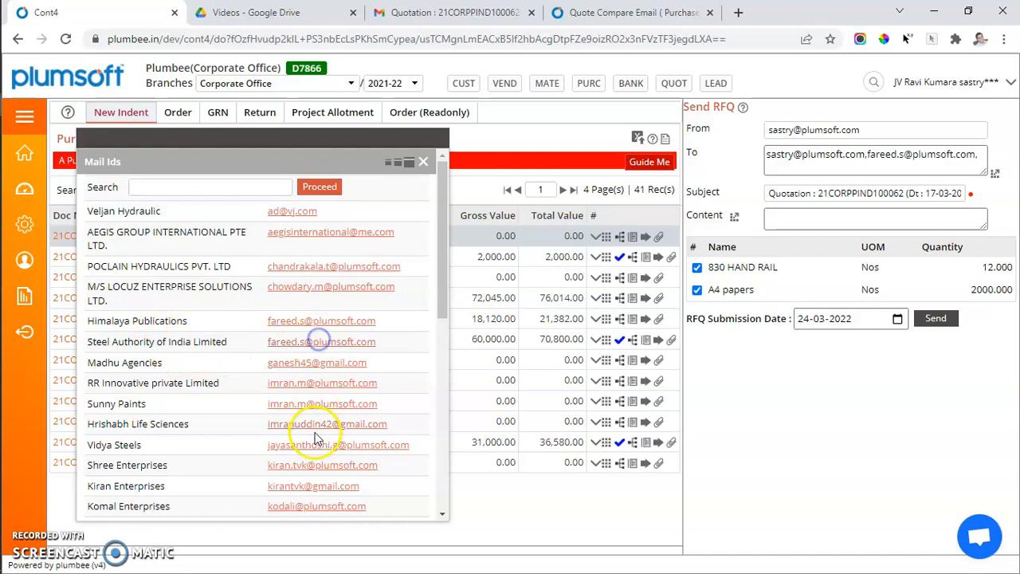
left_click(318, 425)
left_click(318, 448)
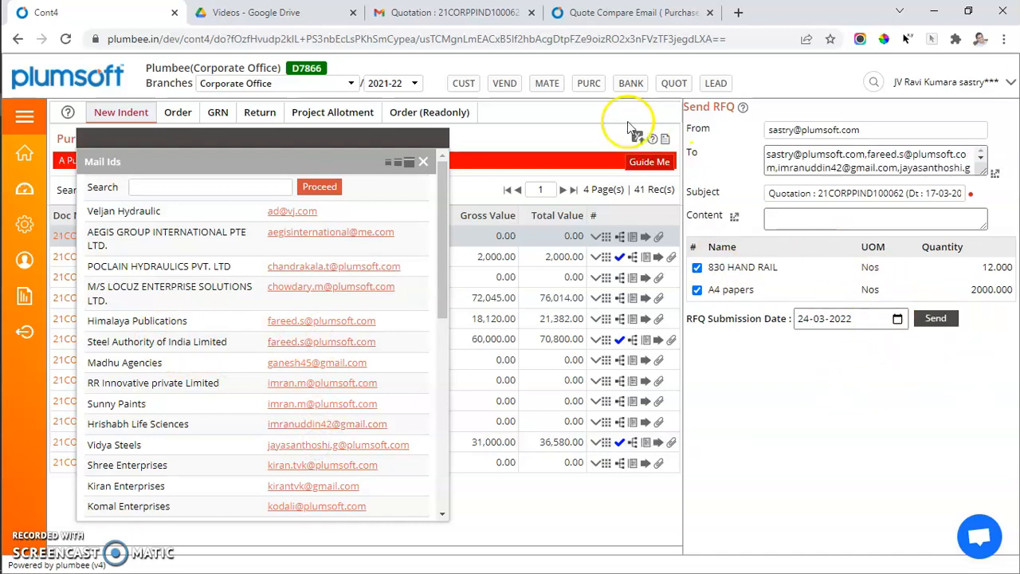
Open the received RFQ e-mail and its quote submission page, then return to the indent list.
left_click(470, 9)
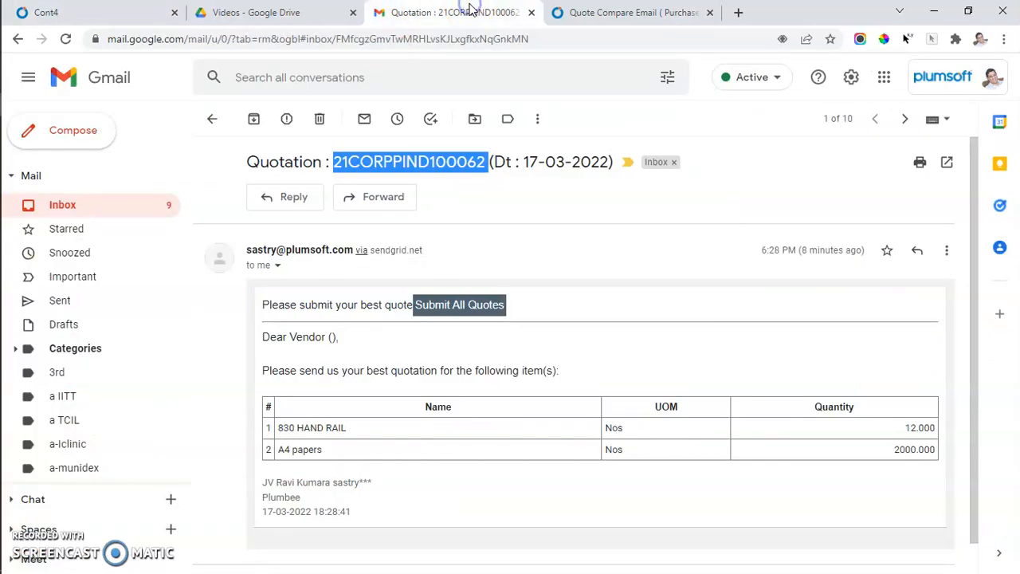
left_click(469, 306)
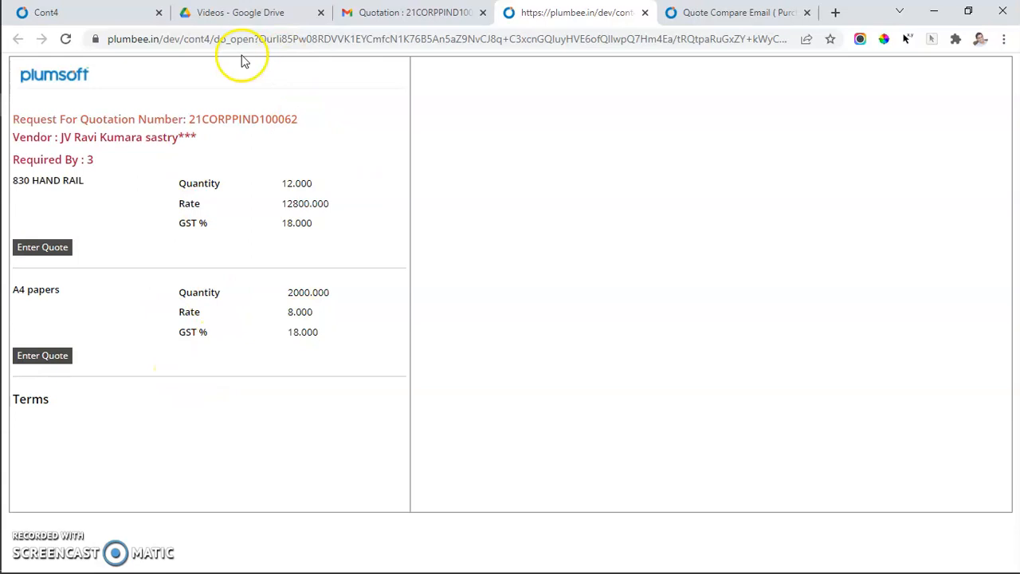
left_click(128, 13)
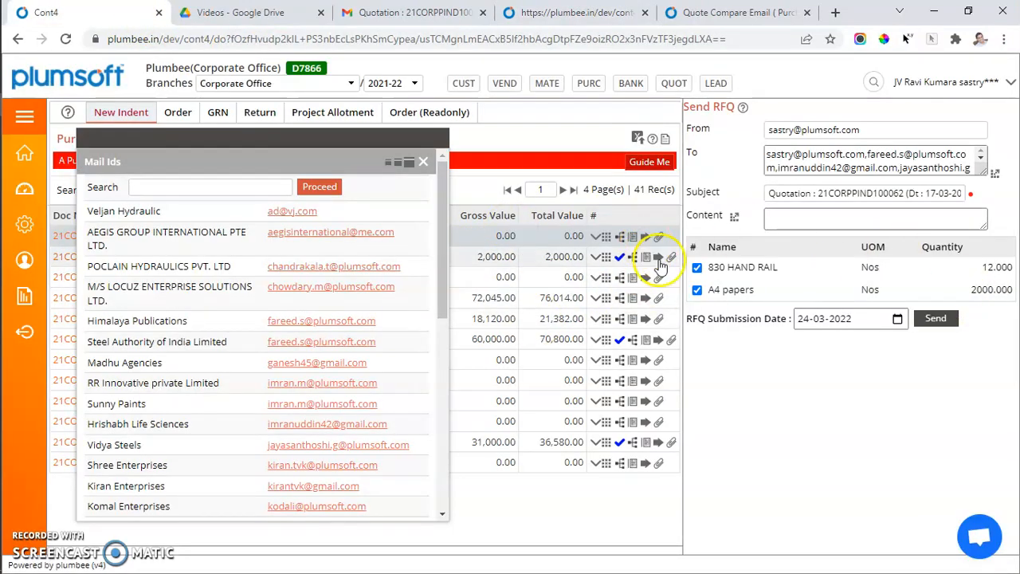
Open the indent 21CORPPIND100062 quotation template and review the vendor's mail feedback and annexure details.
left_click(645, 238)
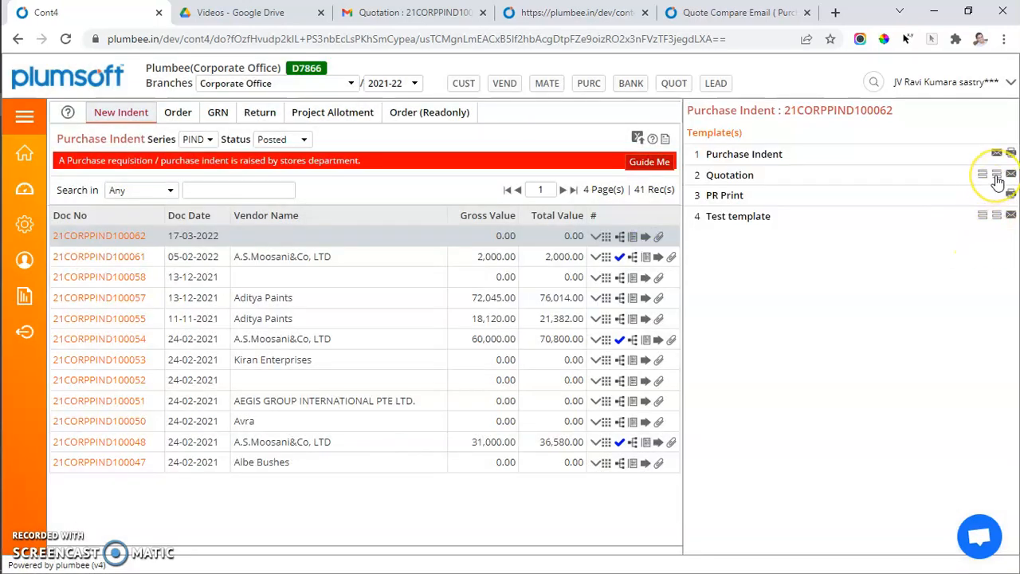
left_click(997, 182)
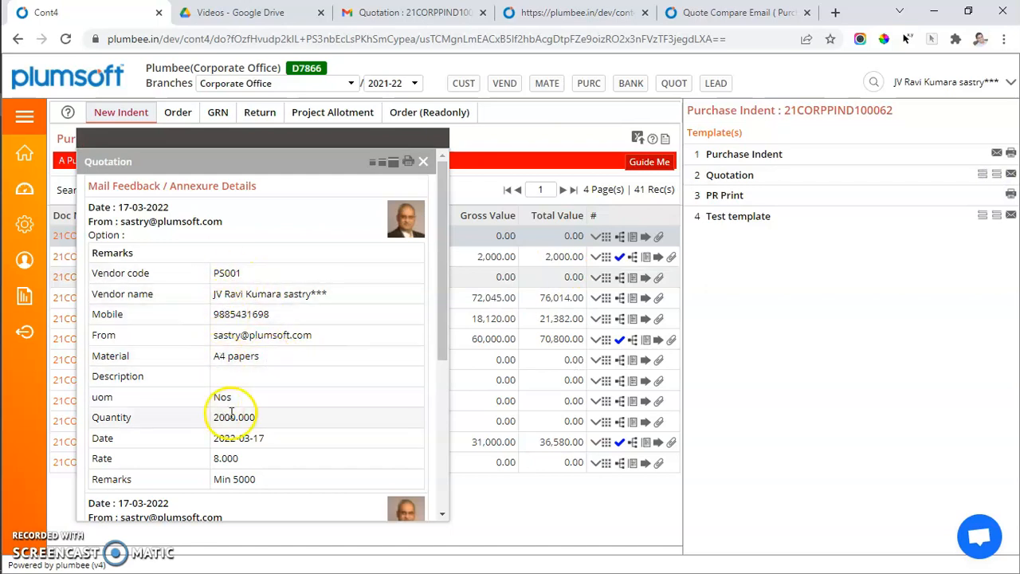
left_click_drag(215, 455, 270, 482)
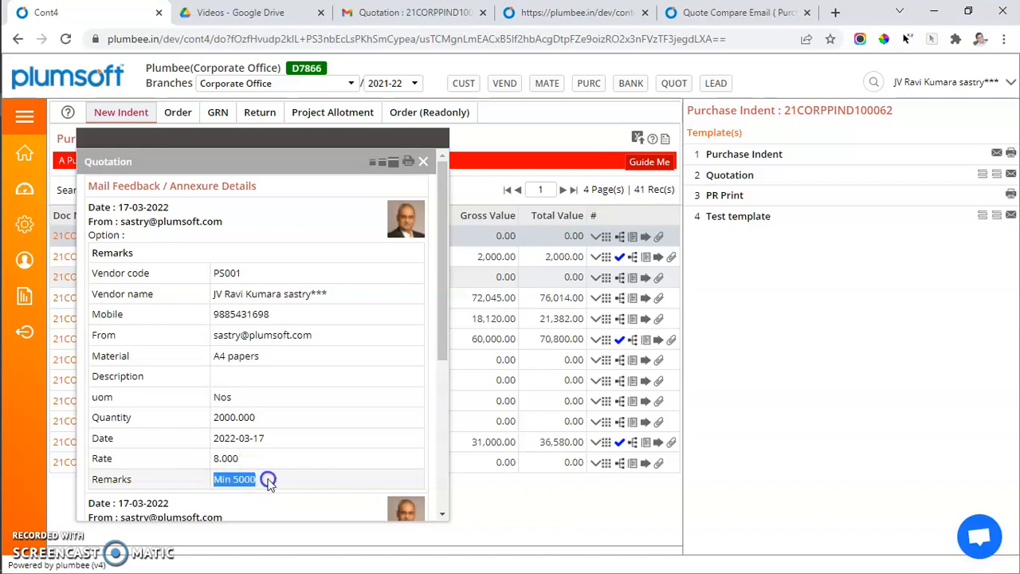
scroll(269, 481, "down", 4)
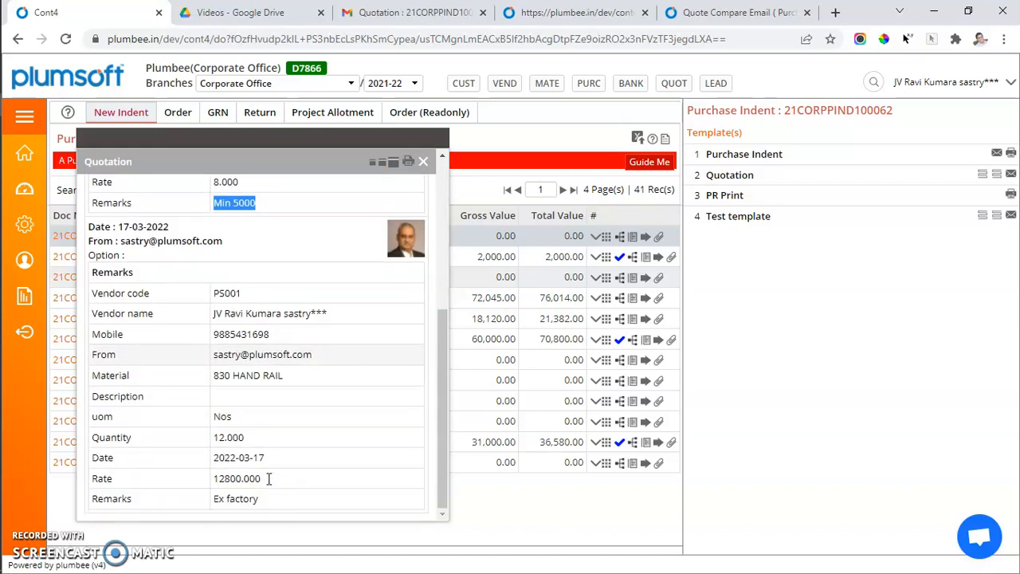
left_click_drag(215, 375, 305, 380)
left_click_drag(215, 478, 260, 499)
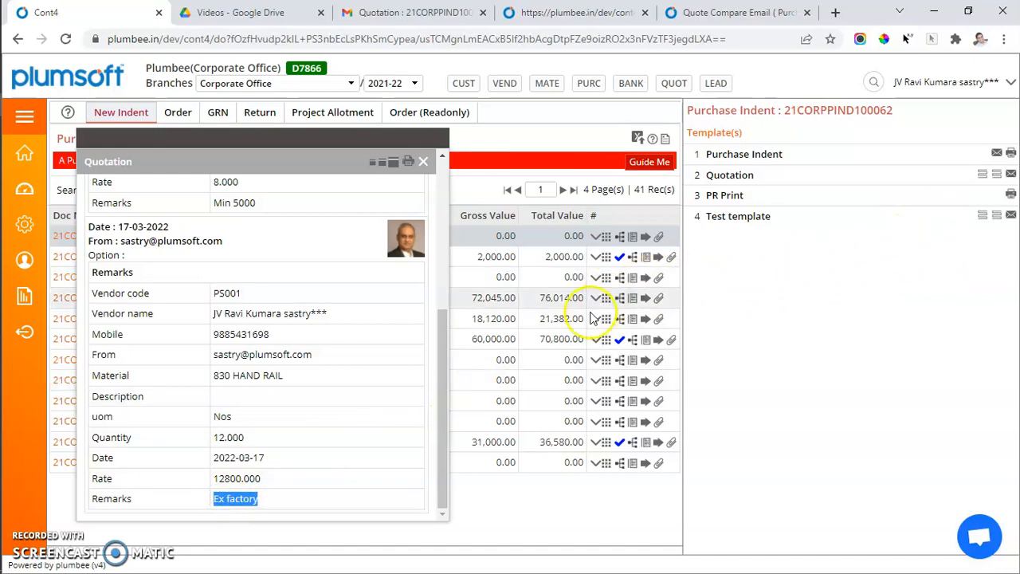
scroll(362, 347, "up", 3)
scroll(363, 346, "down", 3)
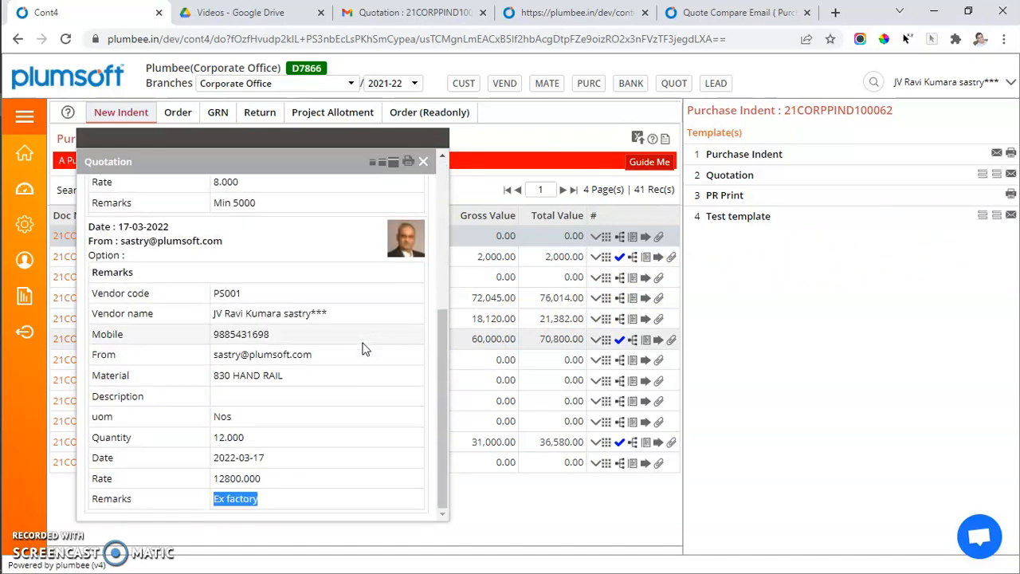
Open the quotation feedback thread to compare the vendor rates per item, then close it.
left_click(996, 177)
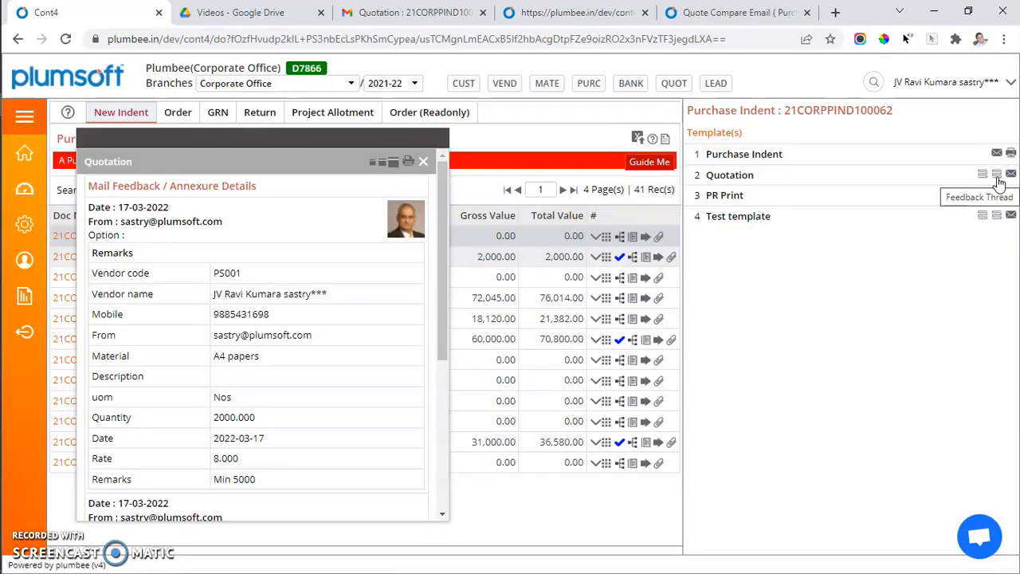
left_click(998, 178)
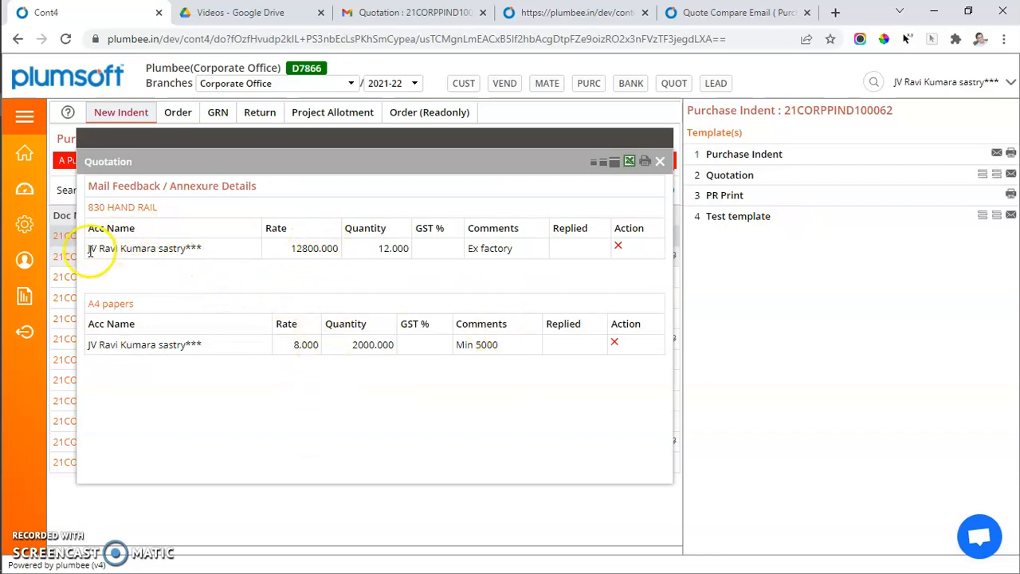
left_click_drag(88, 207, 167, 207)
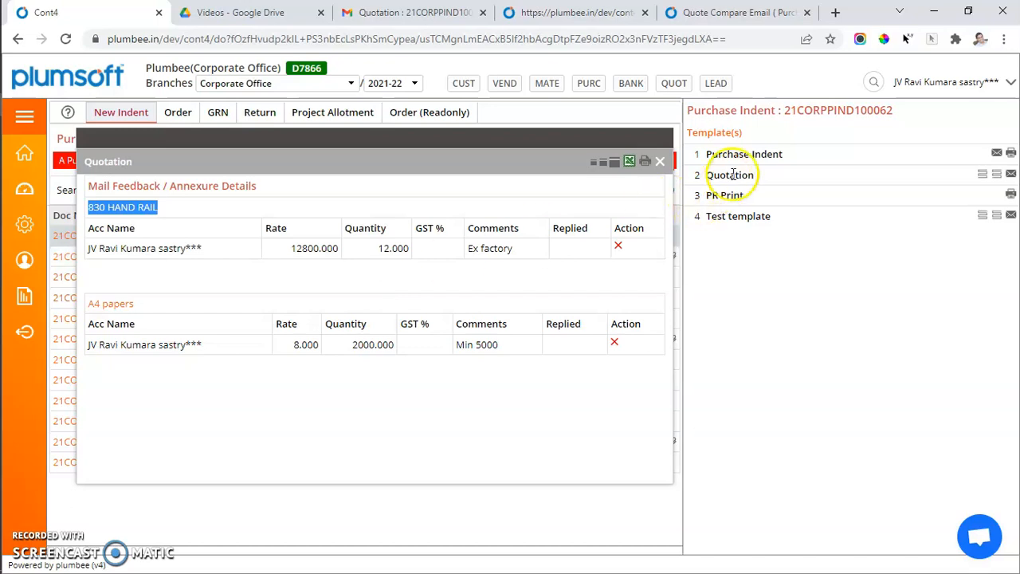
left_click(660, 162)
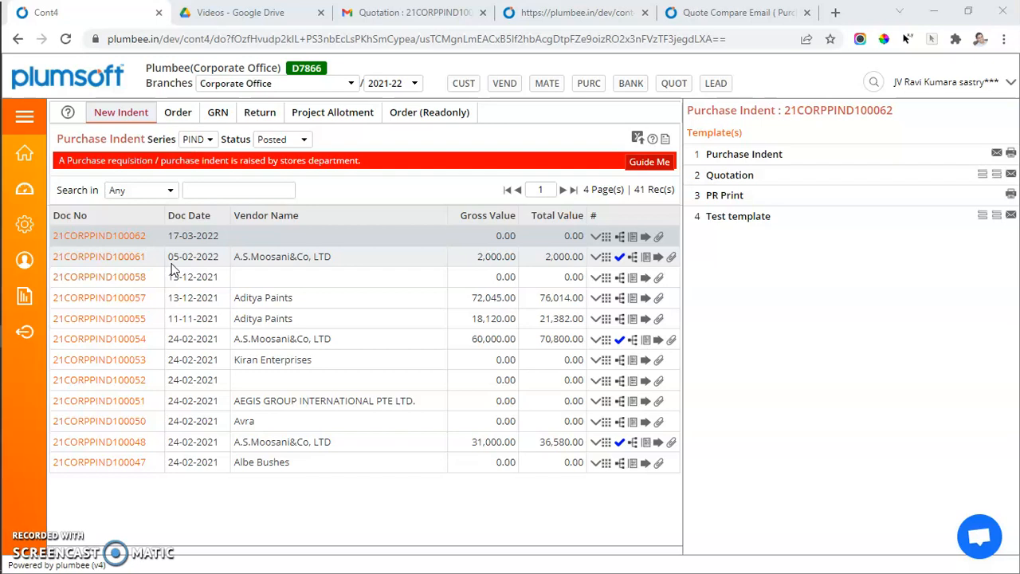
Switch to Wacom Inkspace, start Live mode with a new note and set the pen colour to green.
key("alt+Tab")
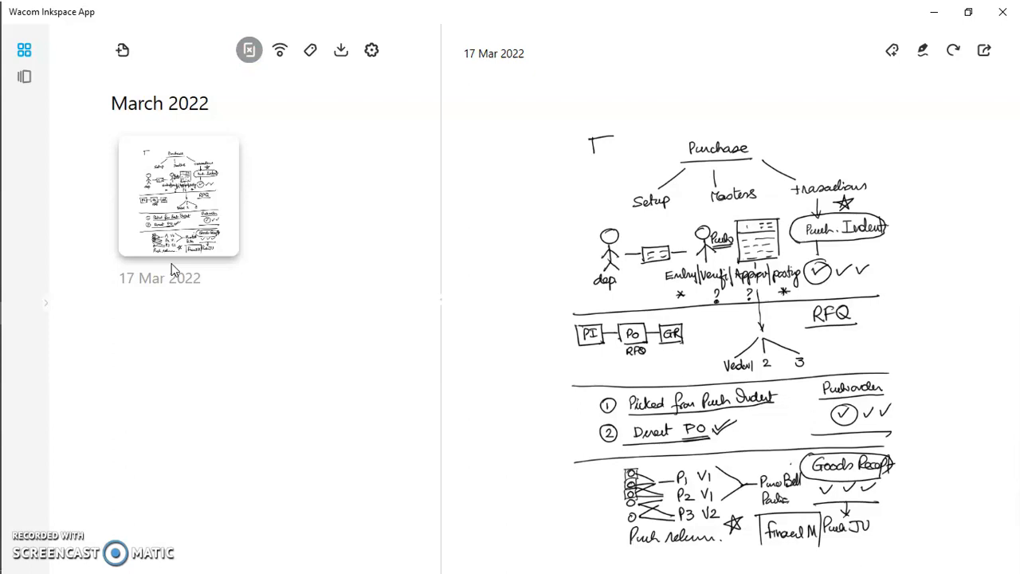
left_click(280, 51)
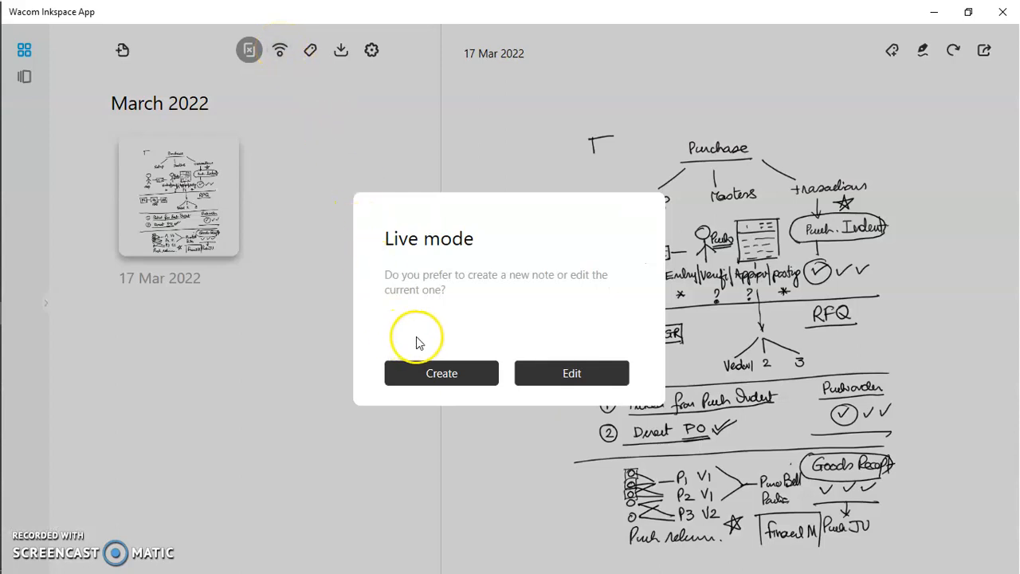
left_click(435, 371)
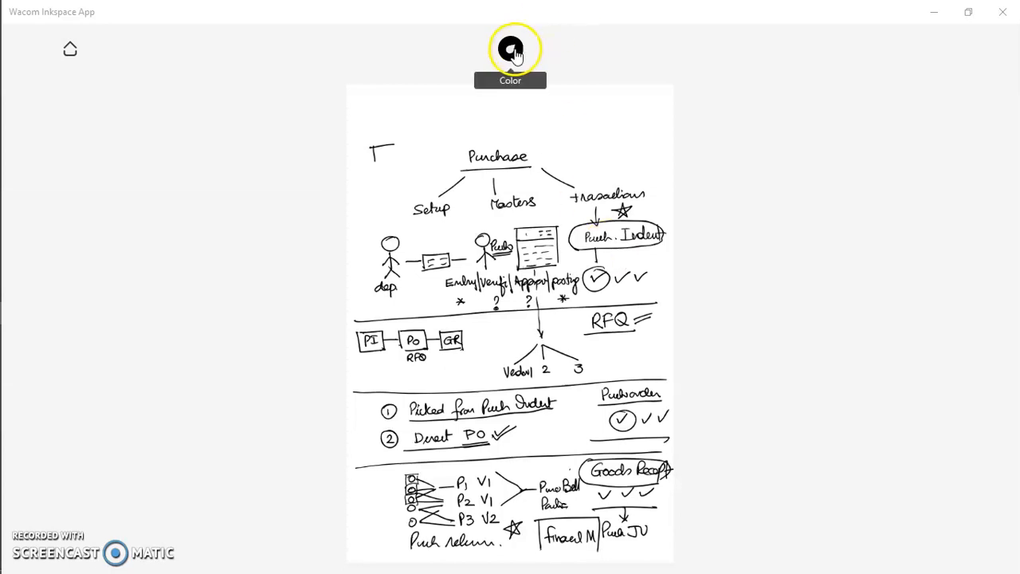
left_click(510, 50)
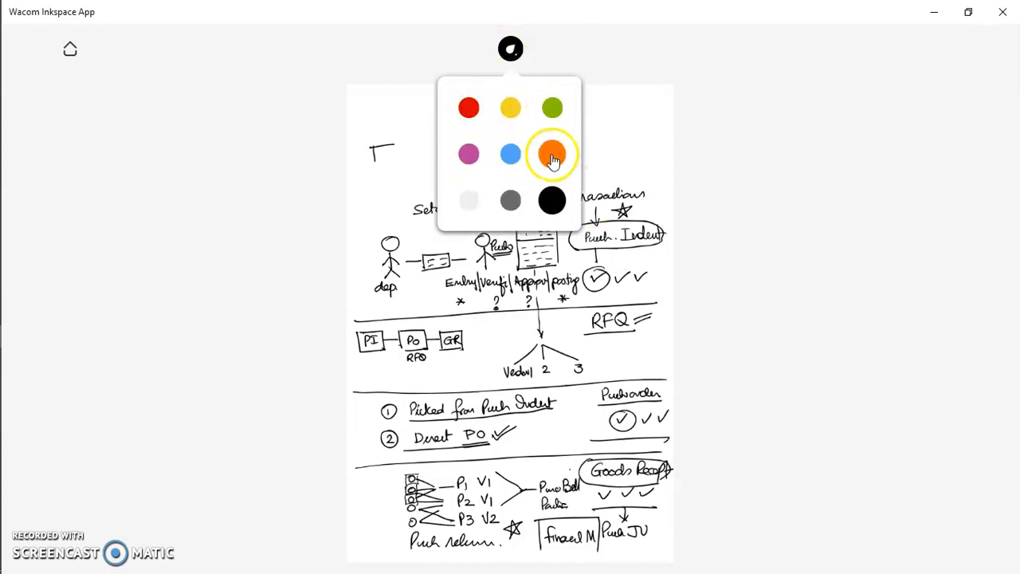
left_click(552, 108)
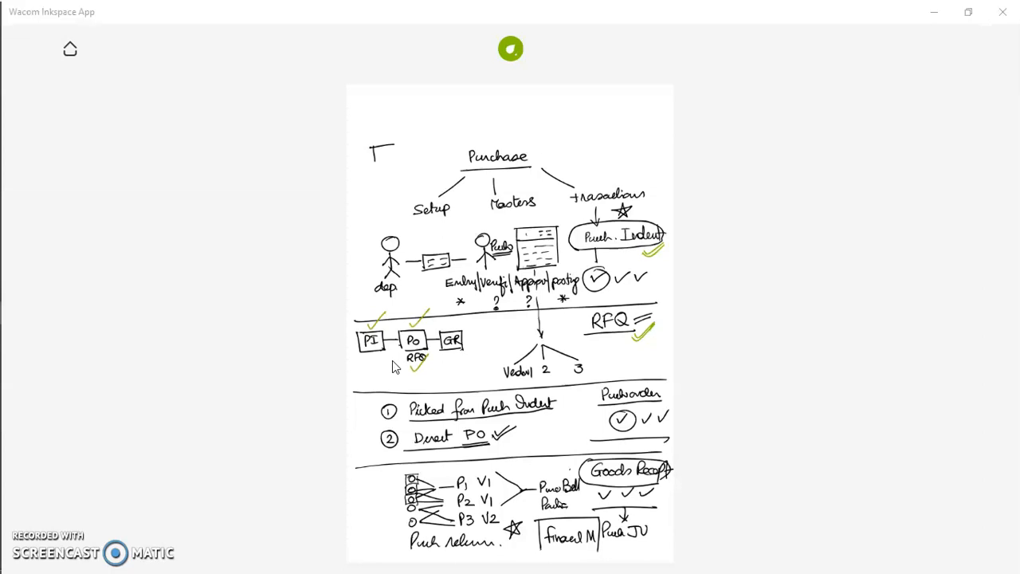
Return to the browser and start a new purchase order with vendor Aditya Paints.
key("alt+Tab")
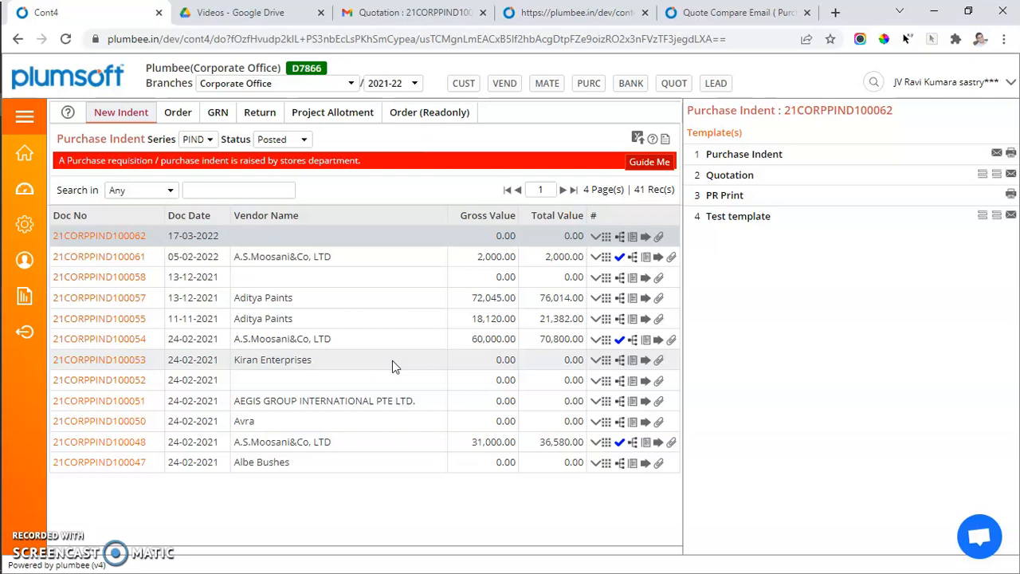
left_click(184, 117)
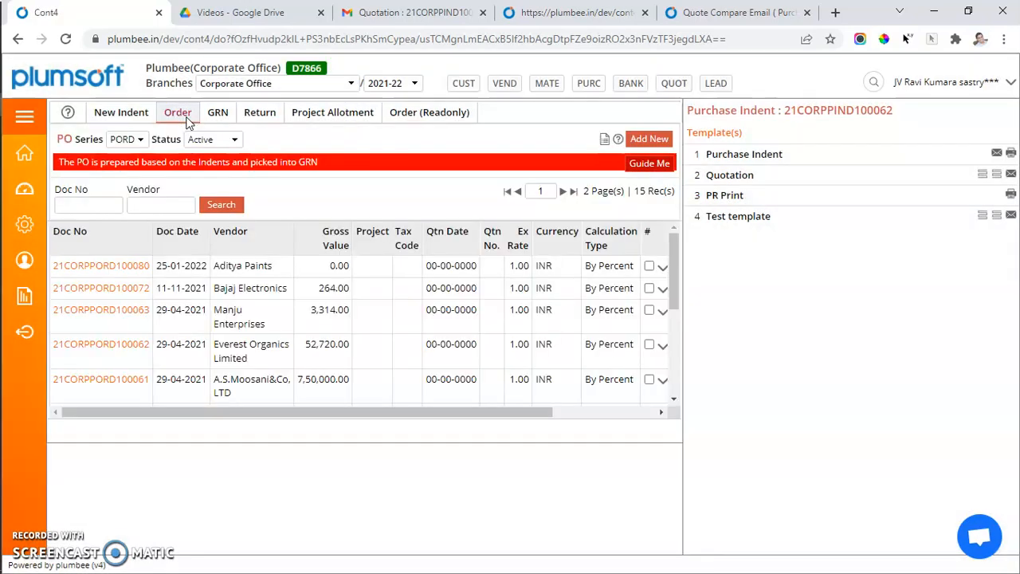
left_click(271, 266)
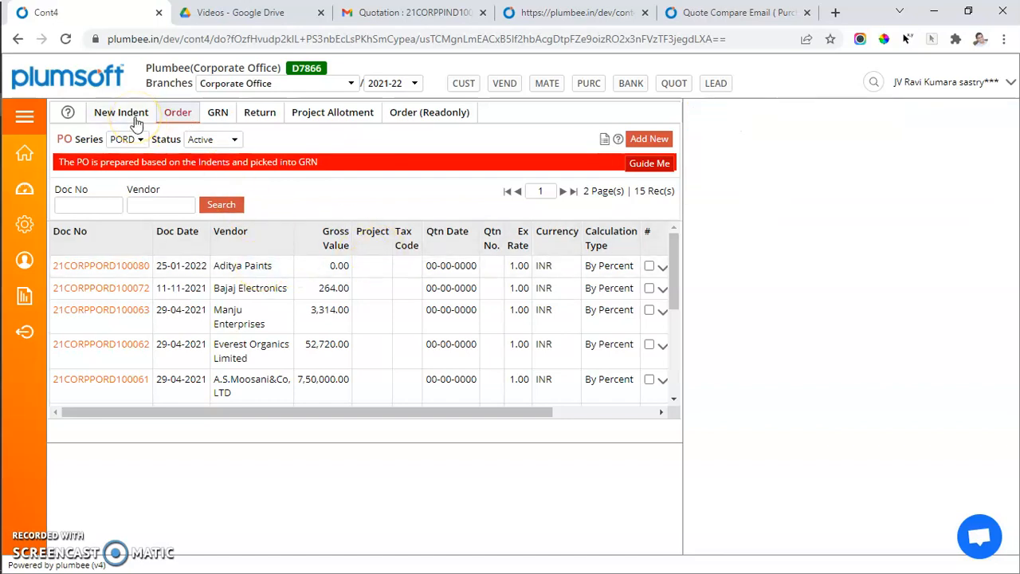
left_click(650, 140)
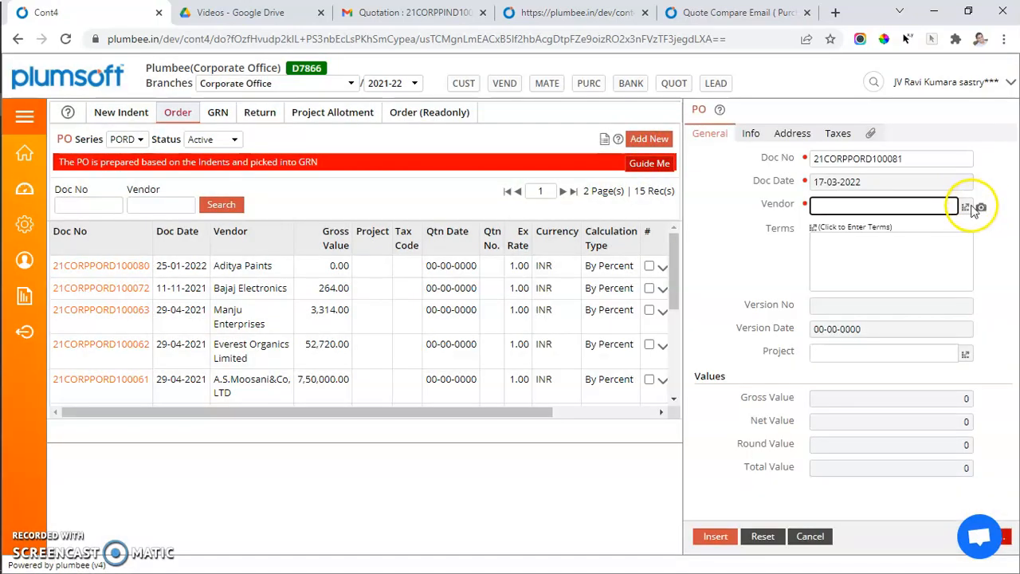
left_click(965, 207)
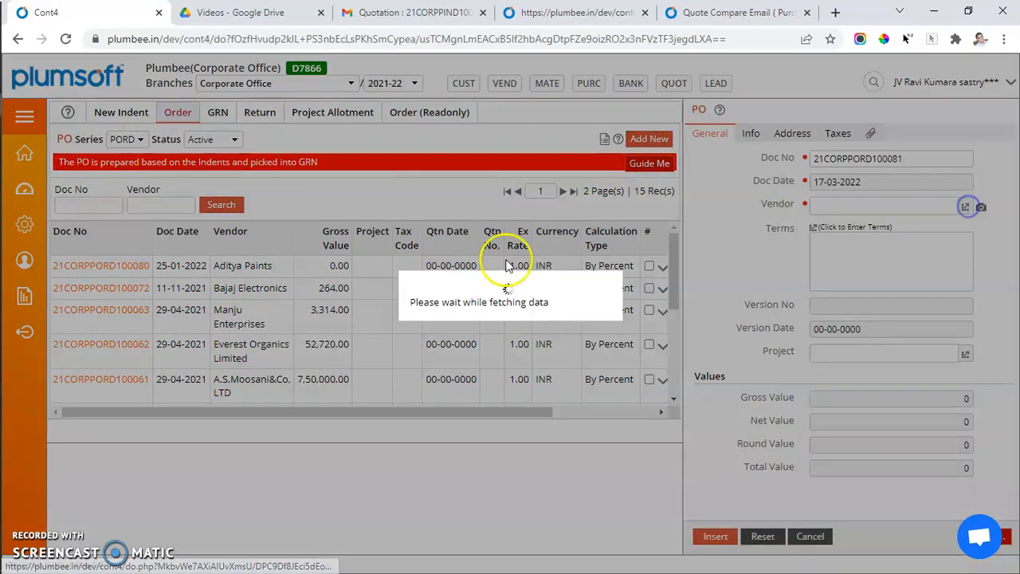
left_click(132, 253)
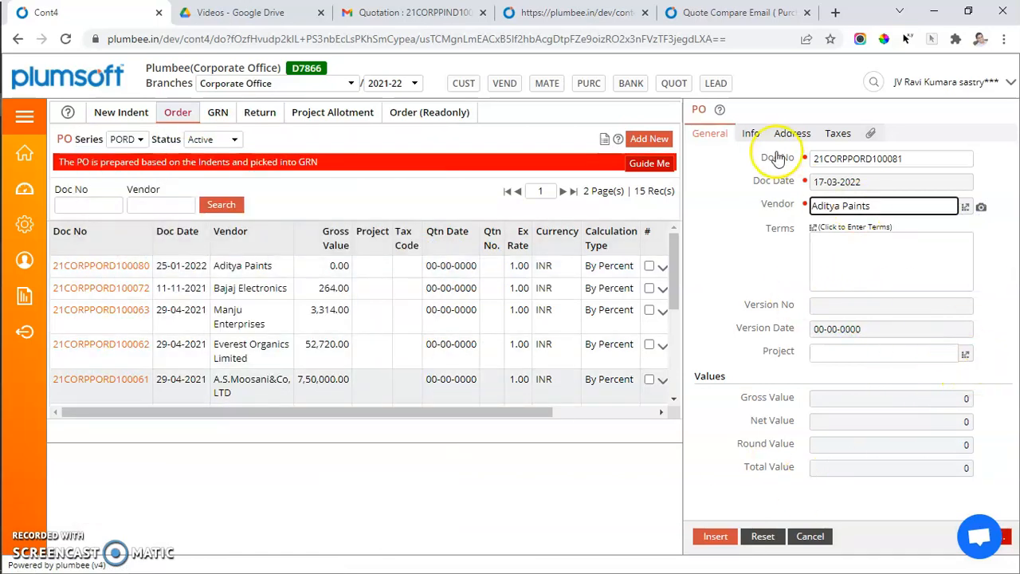
Review the PO's Info, Address and Taxes details and insert the purchase order.
left_click(751, 133)
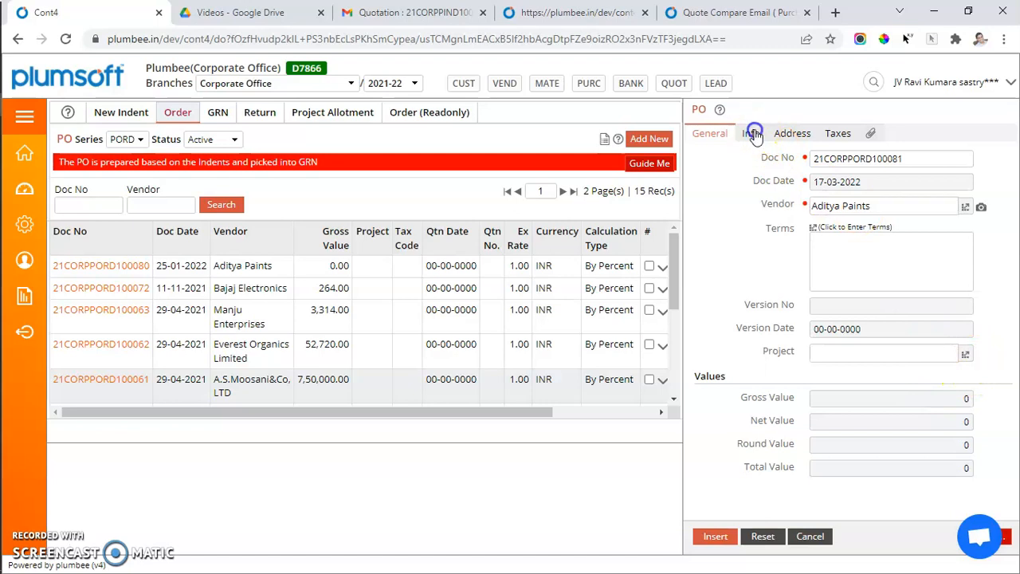
left_click(800, 135)
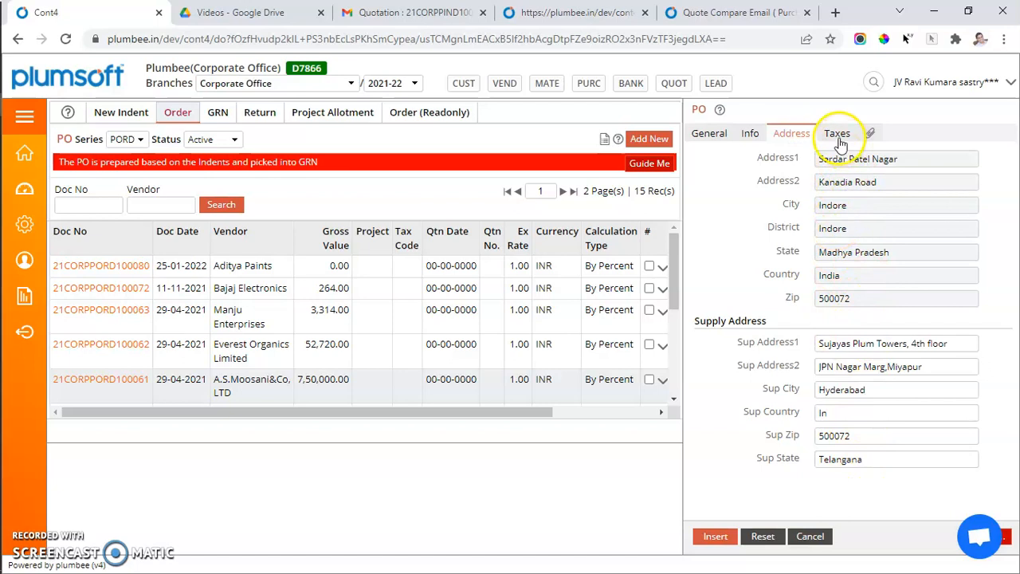
left_click(839, 135)
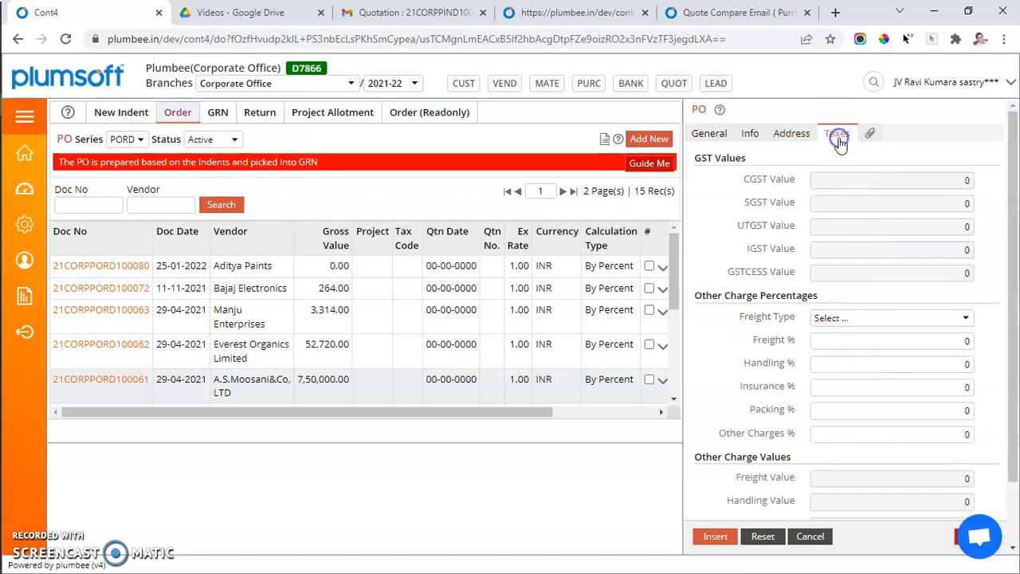
left_click(708, 134)
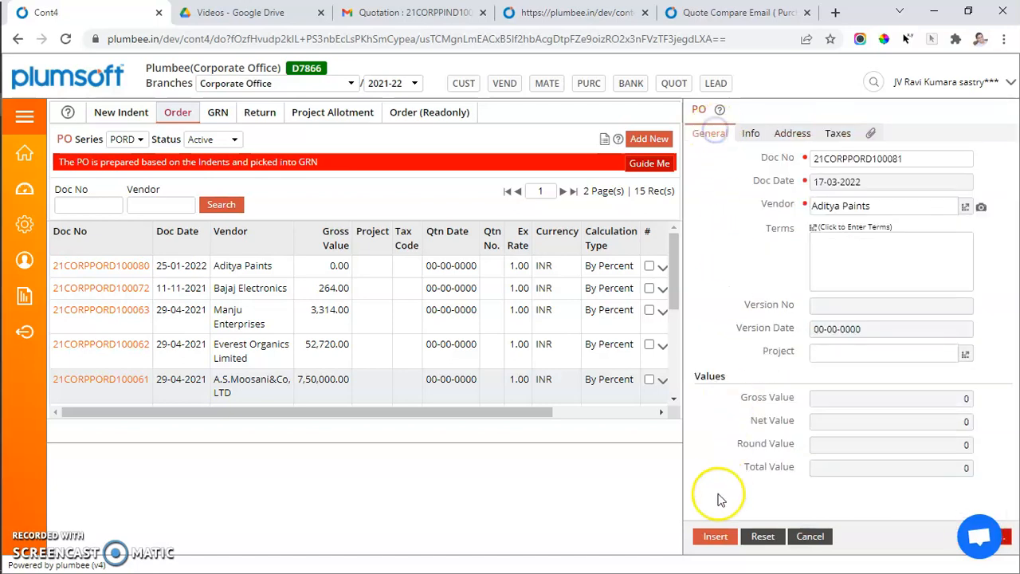
left_click(716, 538)
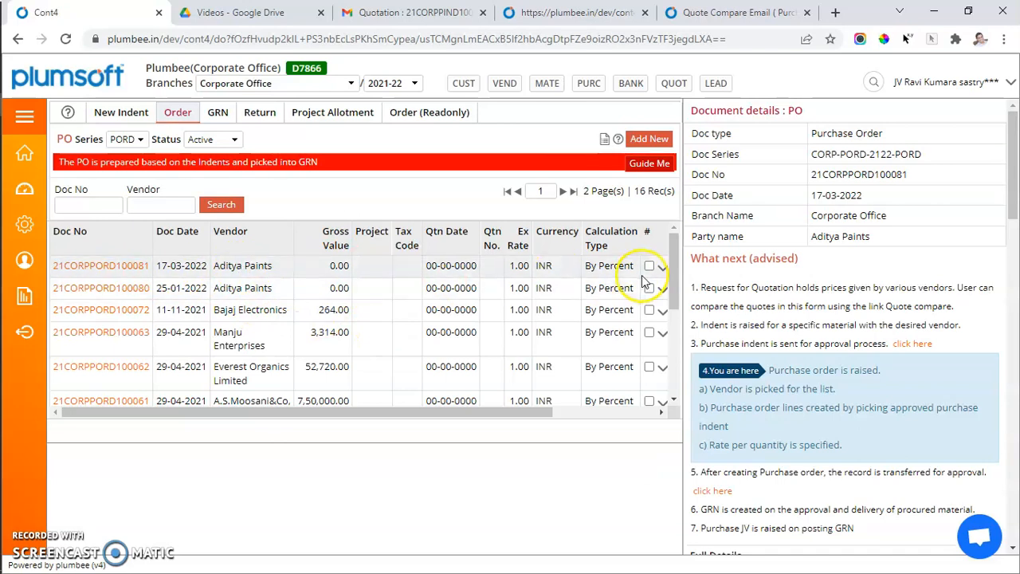
Open the new PO's lines and add a line for 60 X 32 X 2mm GI TUBE with quantity 23 and rate 235.
scroll(630, 279, "right", 2)
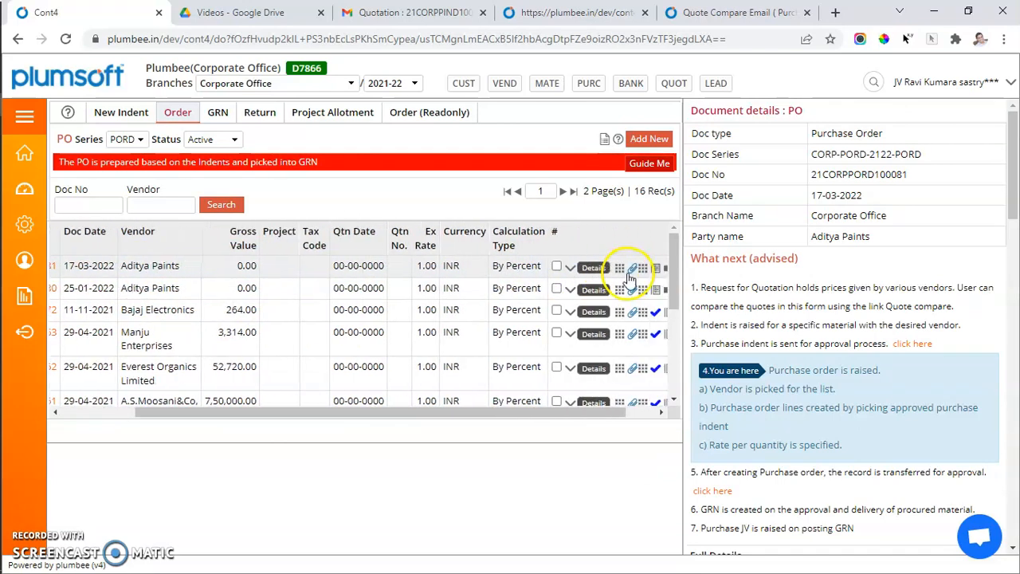
left_click(657, 269)
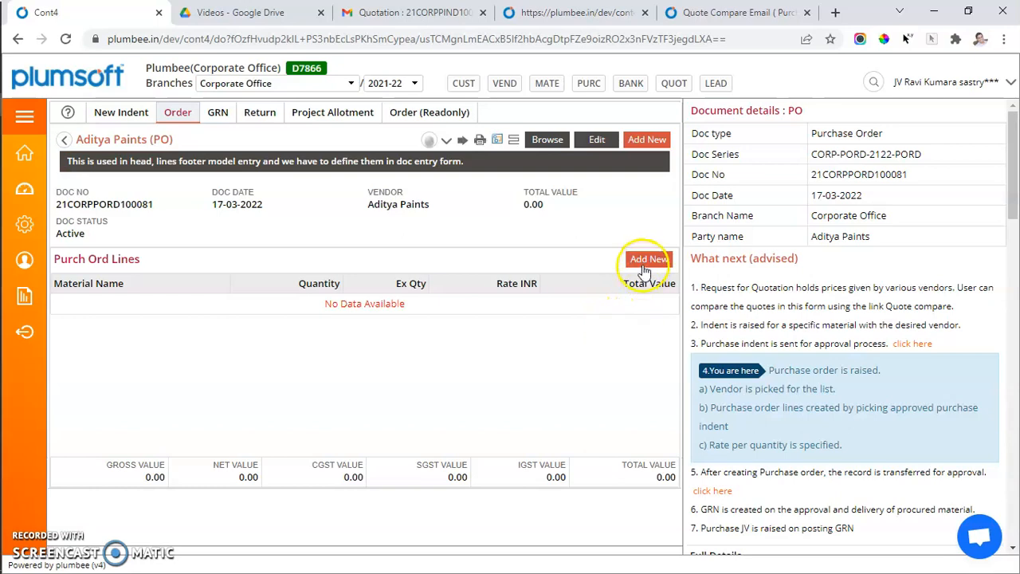
left_click(644, 263)
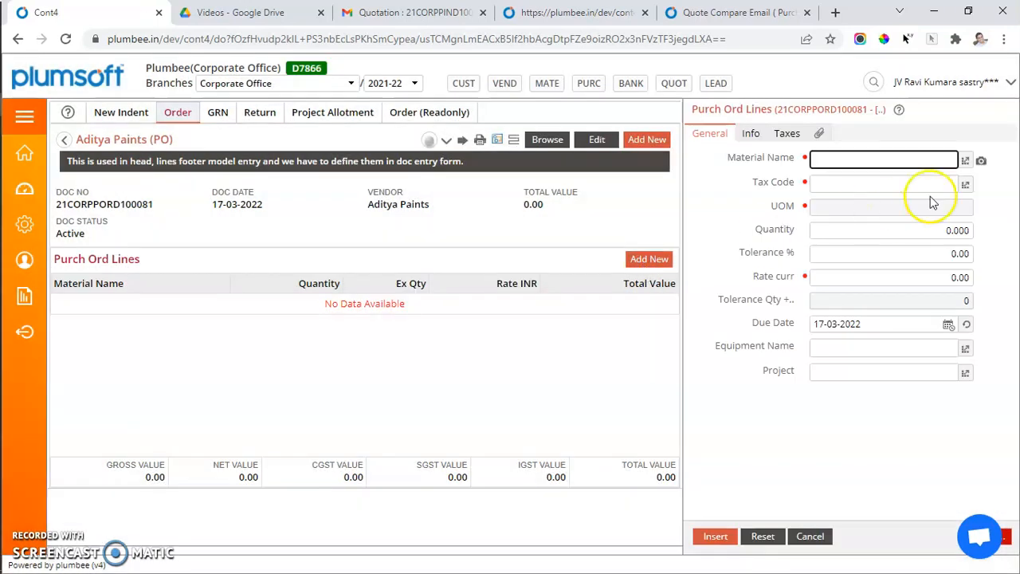
left_click(965, 185)
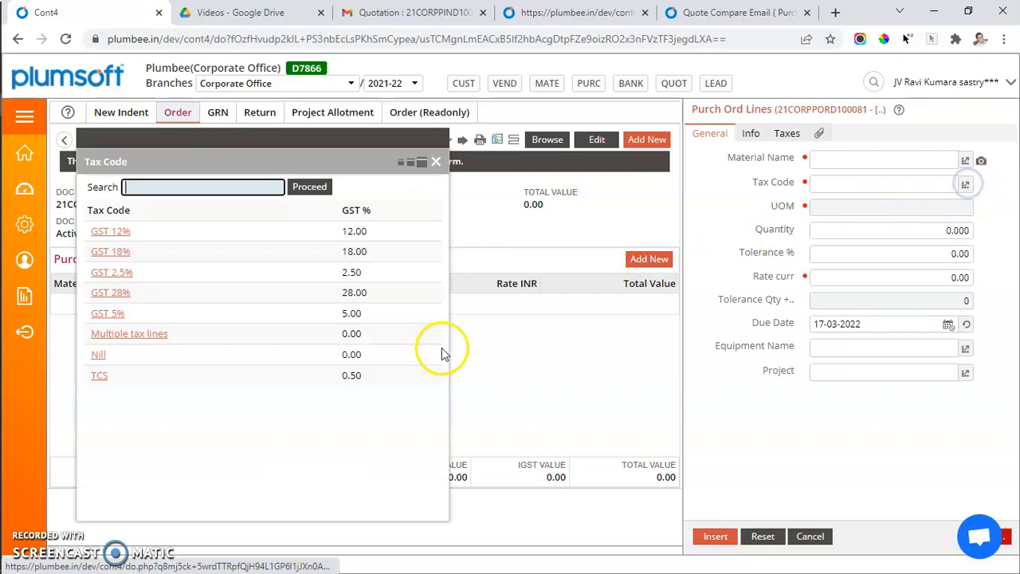
left_click(112, 293)
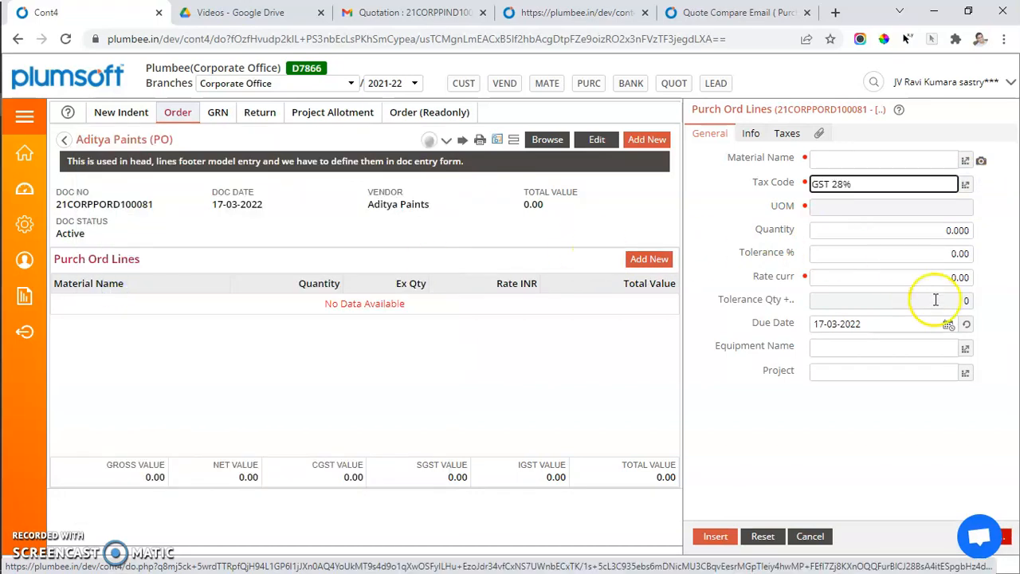
left_click(966, 161)
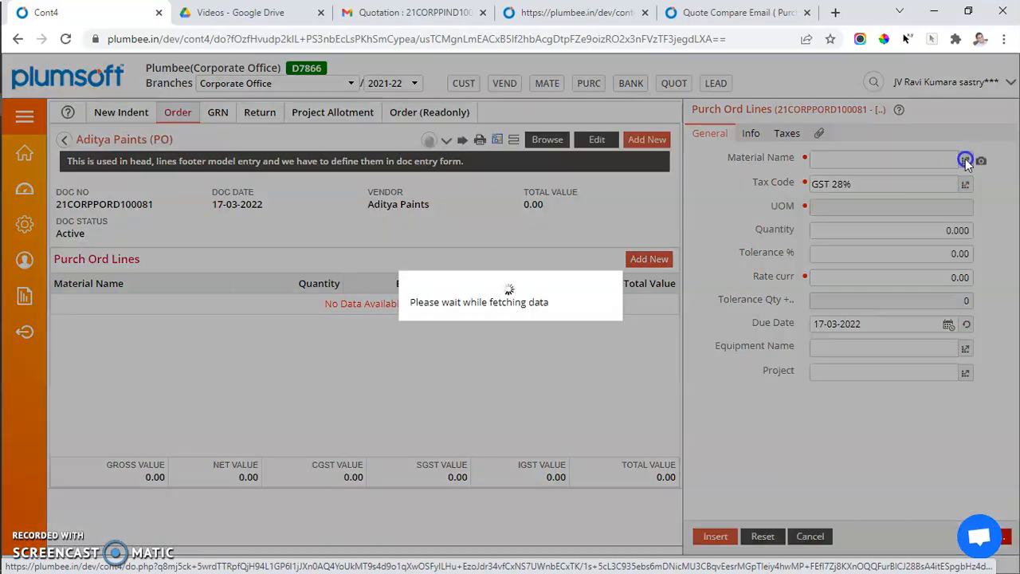
left_click(156, 300)
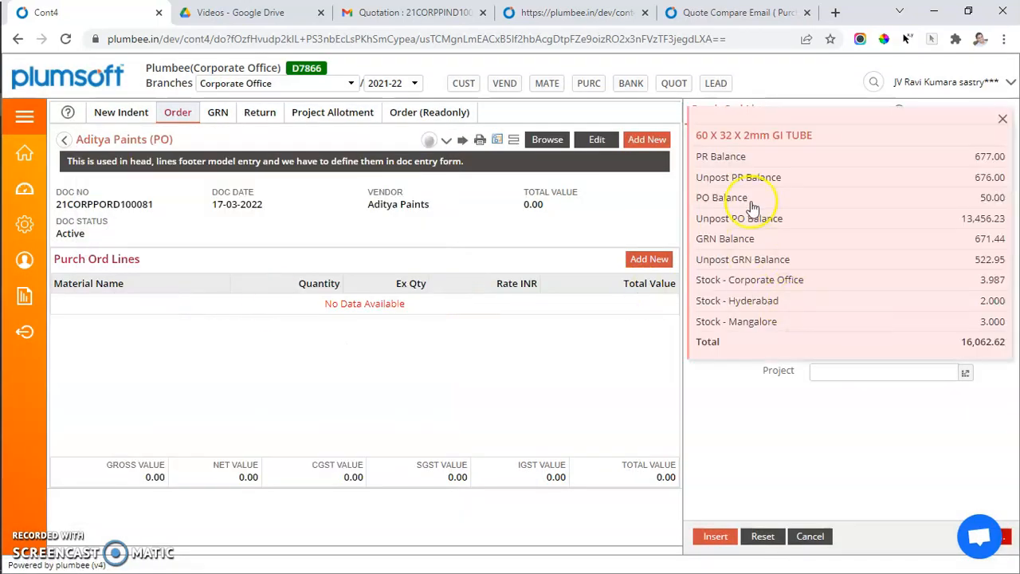
left_click(813, 299)
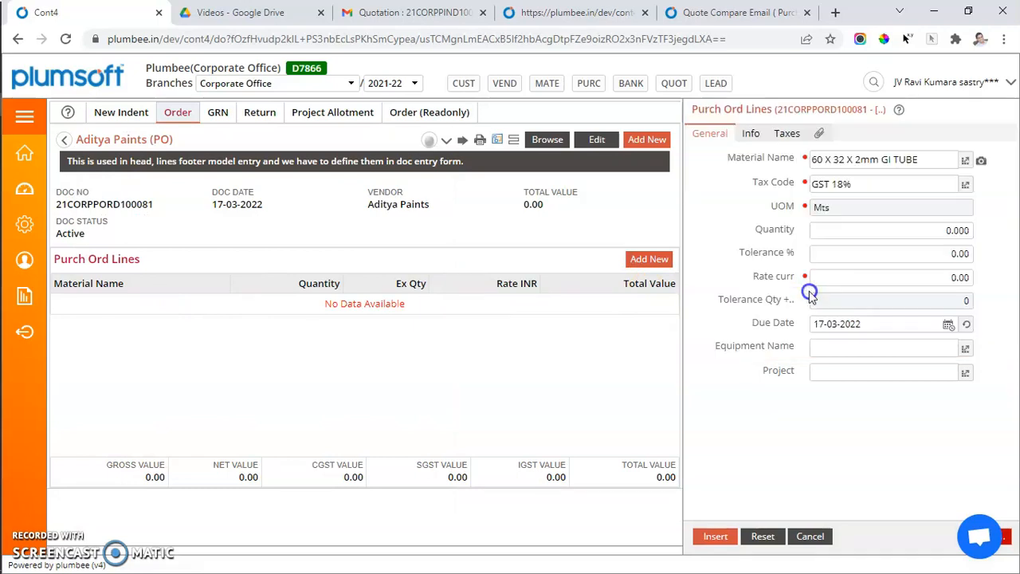
left_click(931, 235)
key("Tab")
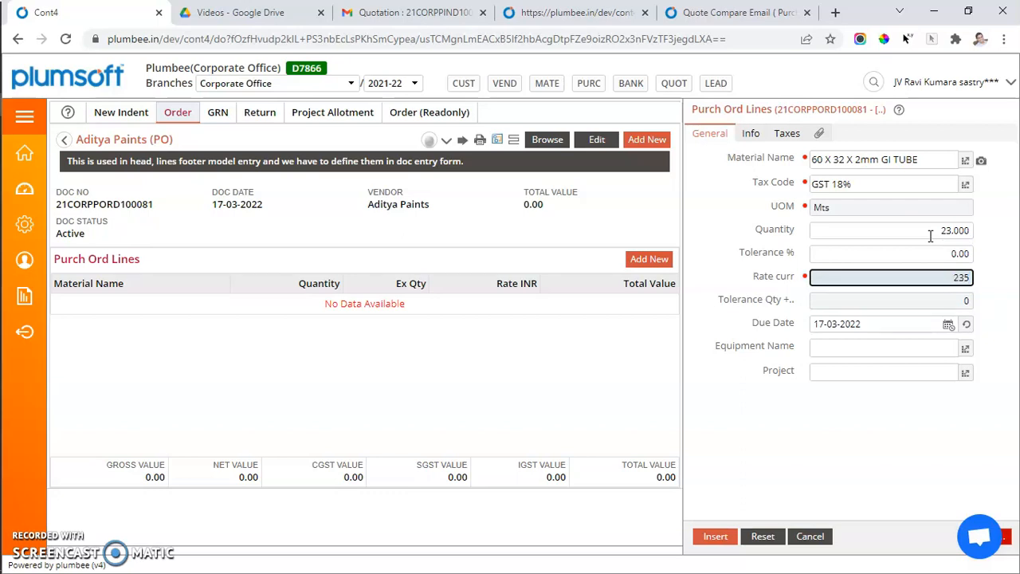
key("Return")
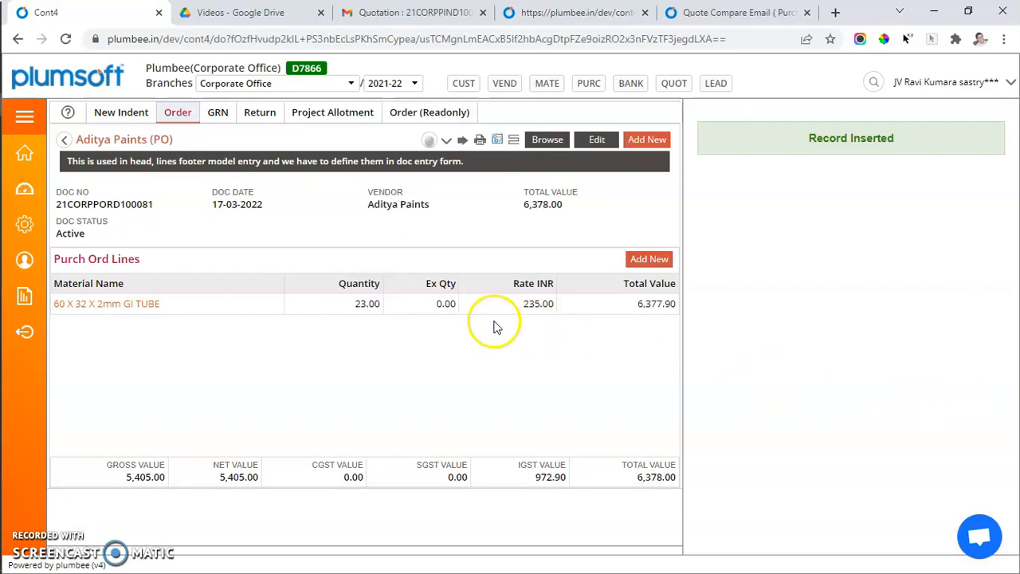
Return to the PO list and review the inserted line's General and Info details.
left_click_drag(178, 308, 62, 305)
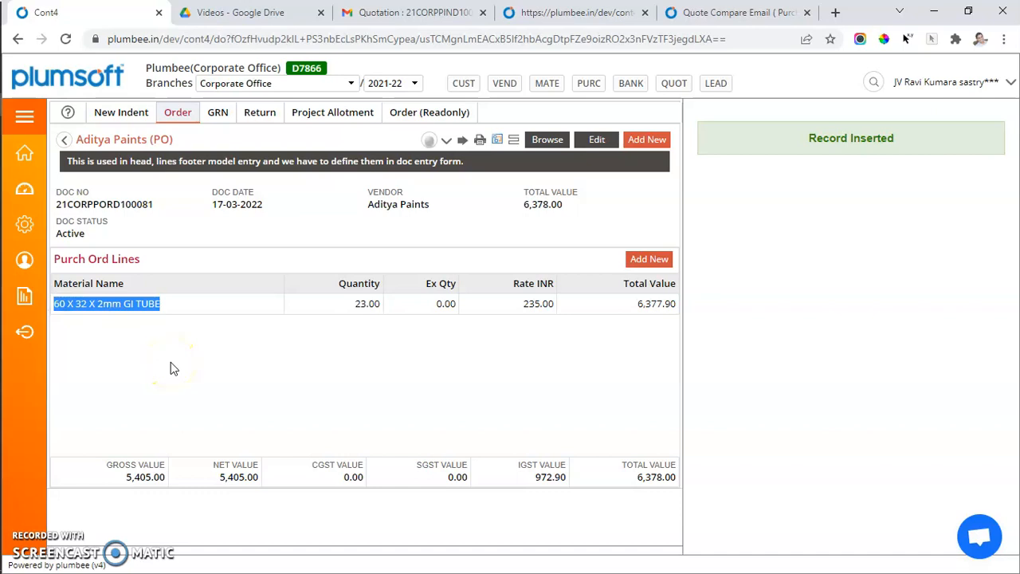
left_click(547, 139)
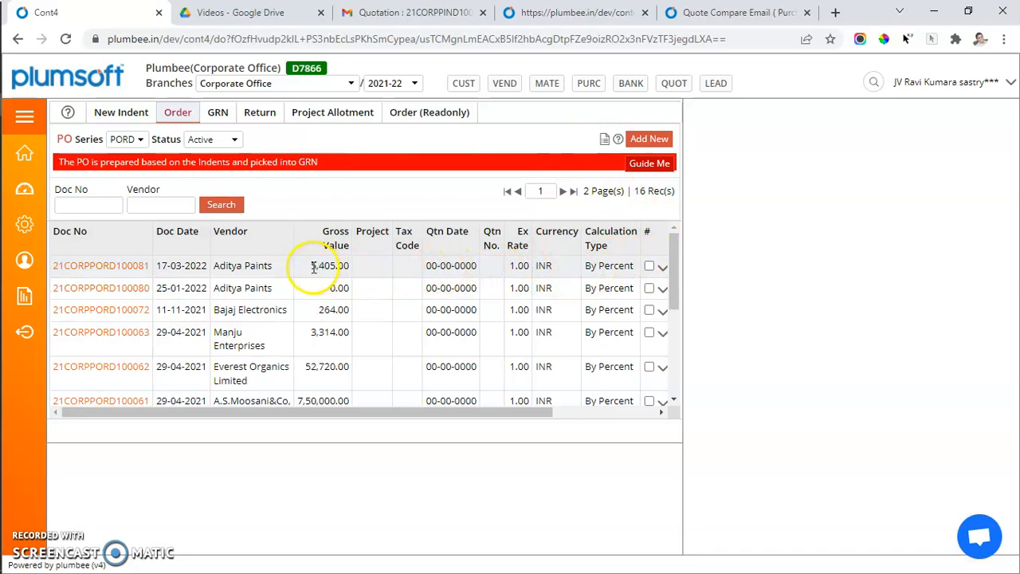
left_click_drag(346, 267, 351, 269)
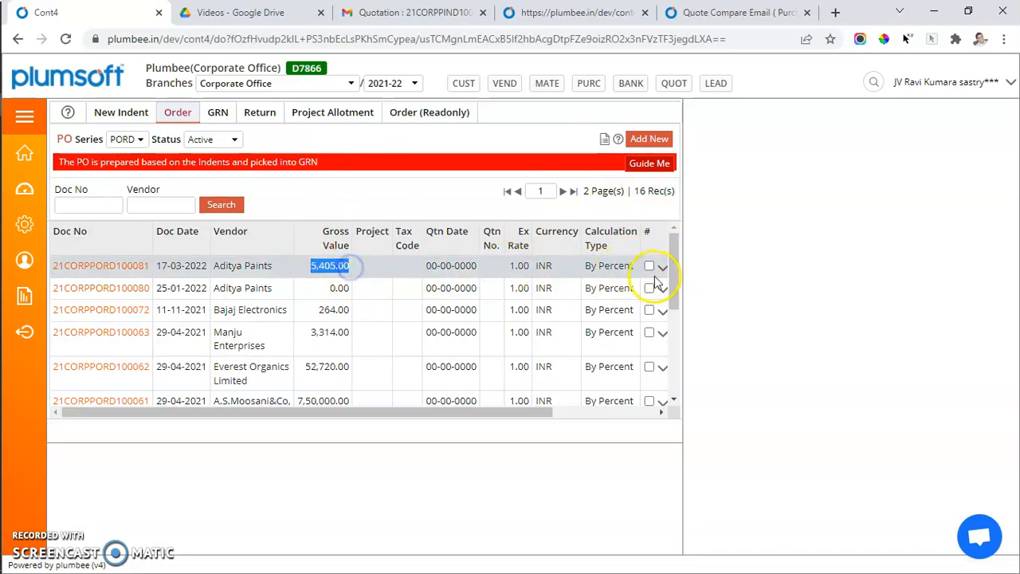
scroll(621, 285, "right", 1)
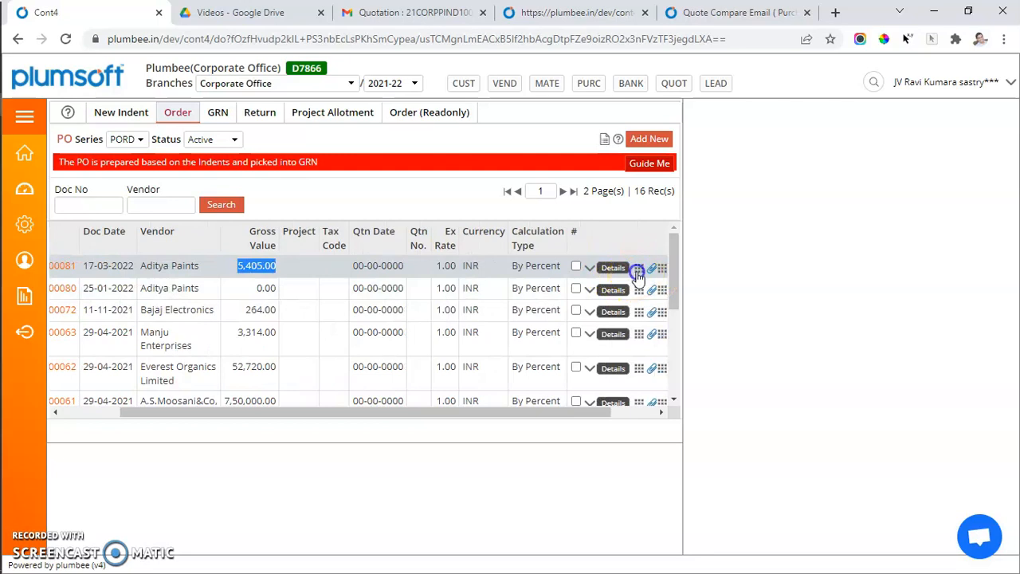
left_click(639, 271)
left_click(465, 327)
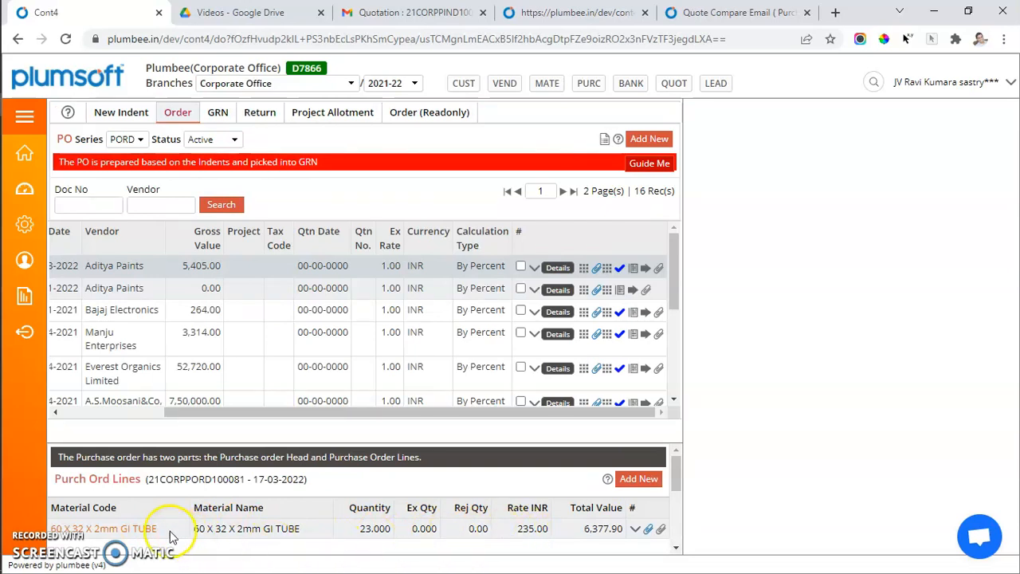
left_click(131, 530)
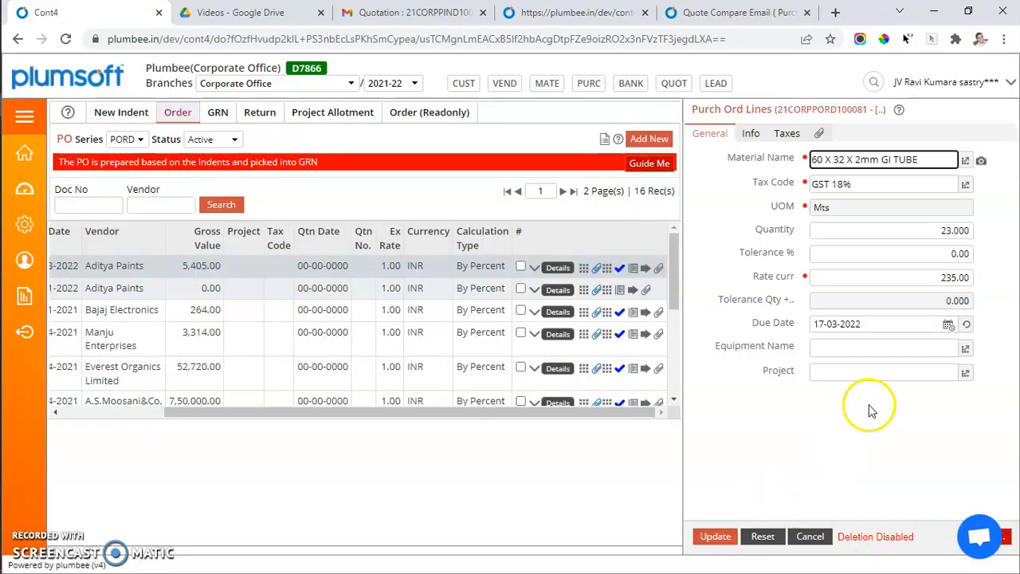
left_click(752, 135)
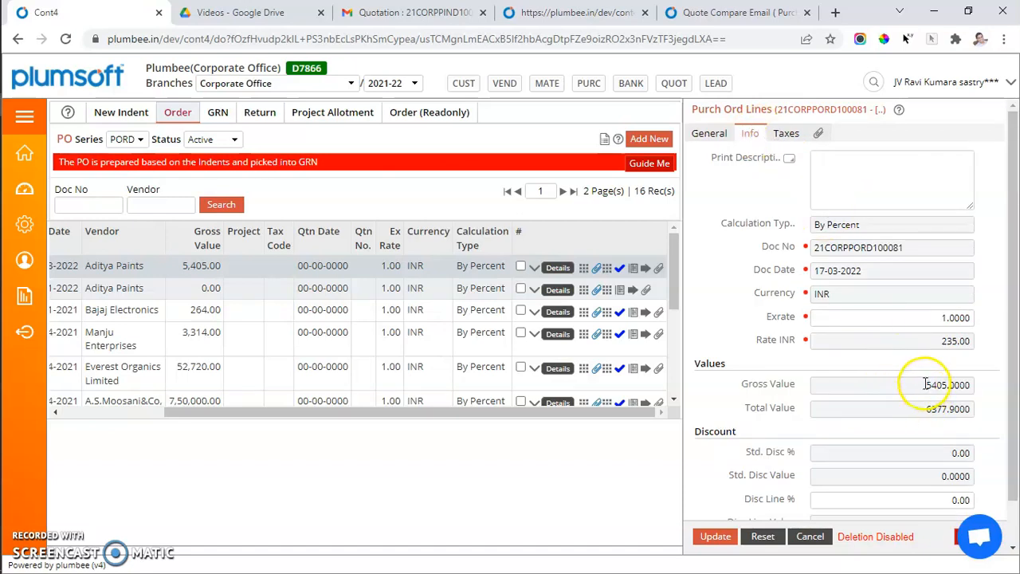
left_click_drag(923, 383, 974, 384)
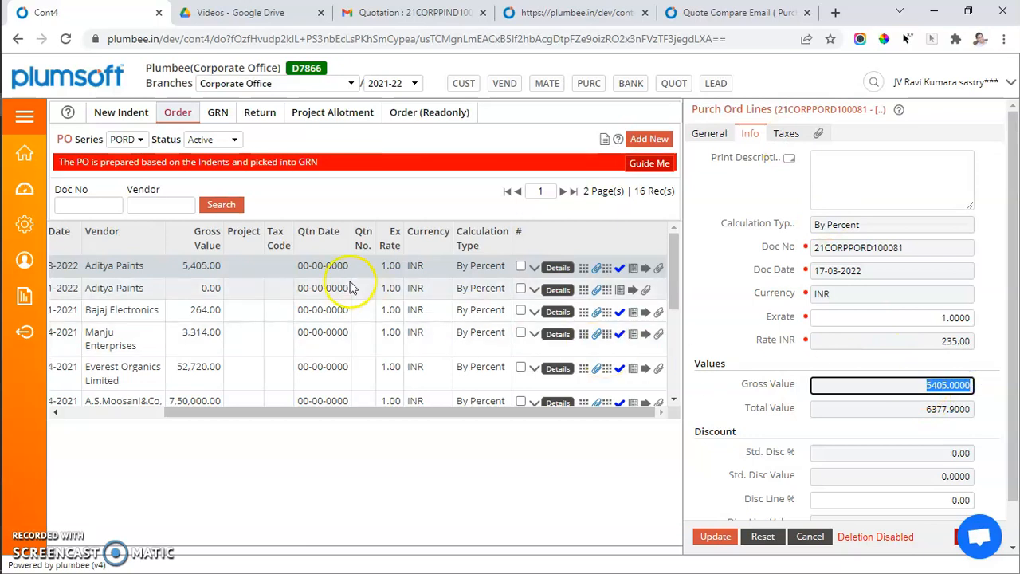
left_click_drag(171, 263, 236, 269)
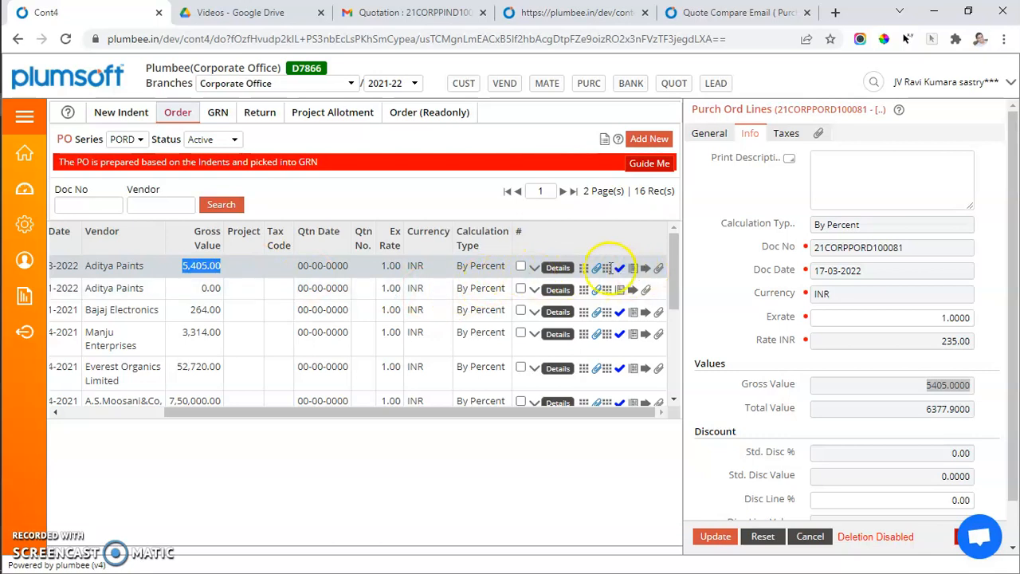
Open Pick Purchase Indent for the PO and enter a pick quantity of 9 for 830 HAND RAIL.
left_click(534, 269)
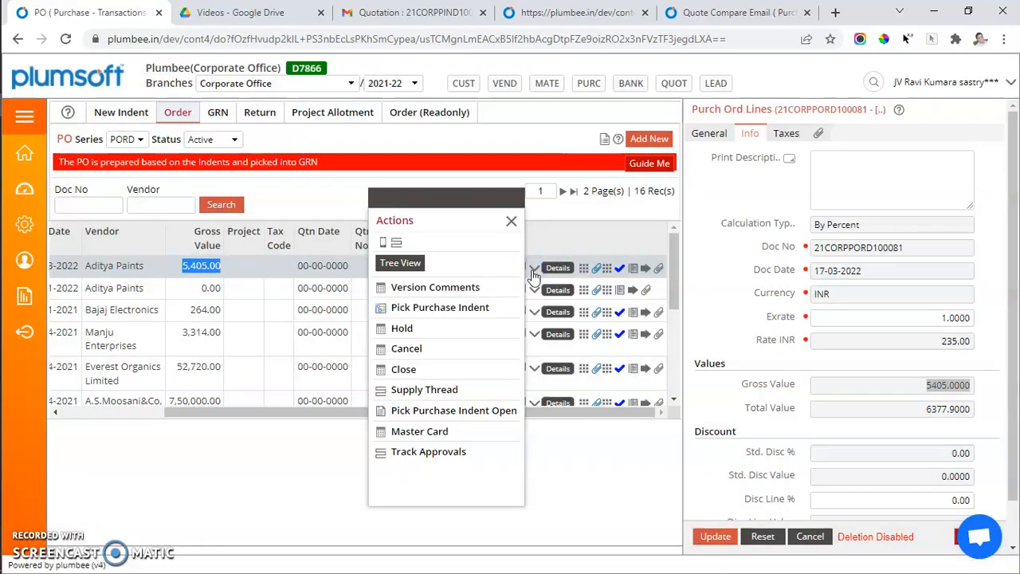
left_click(459, 311)
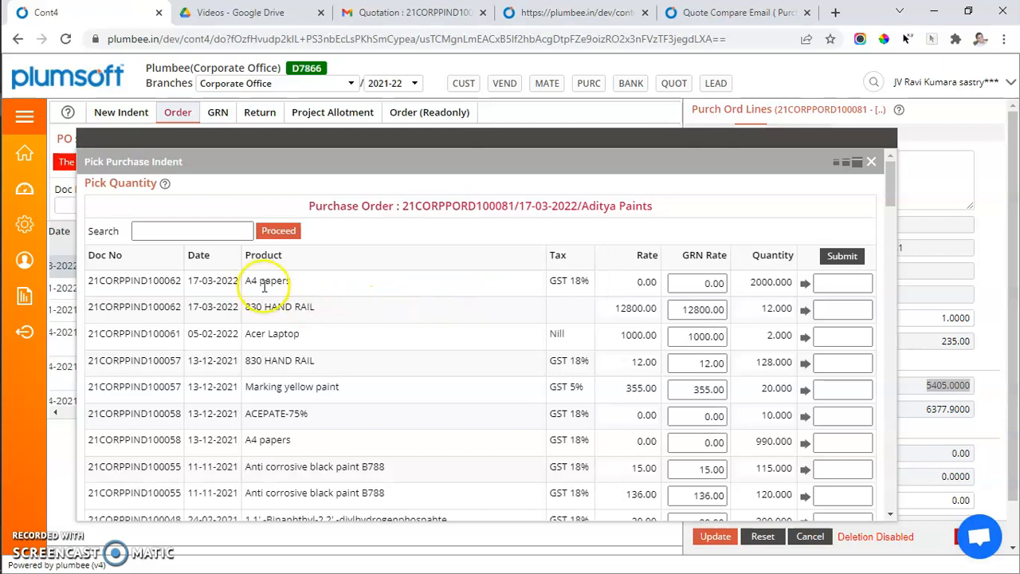
left_click_drag(87, 280, 189, 281)
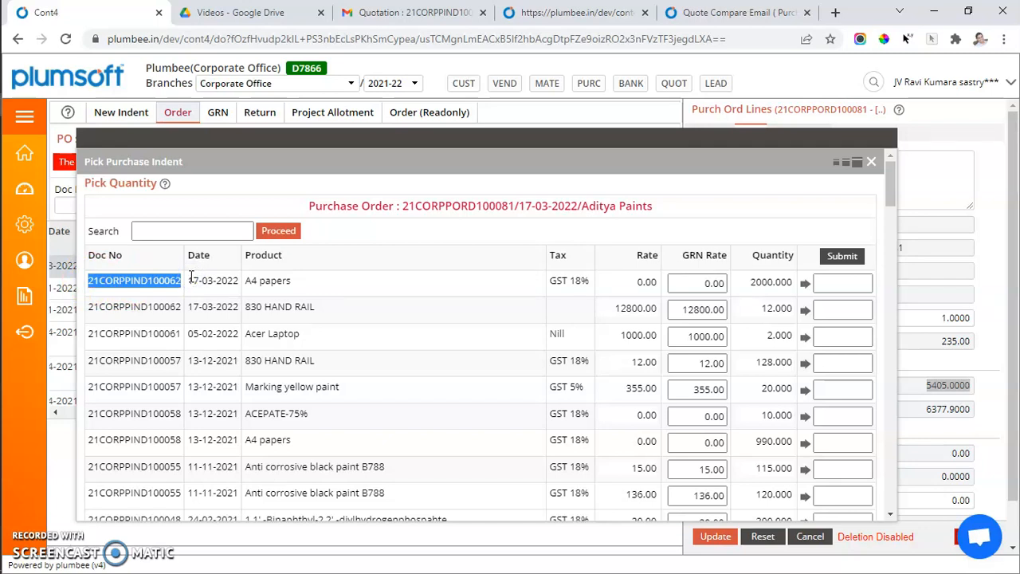
scroll(255, 361, "down", 2)
scroll(249, 364, "up", 2)
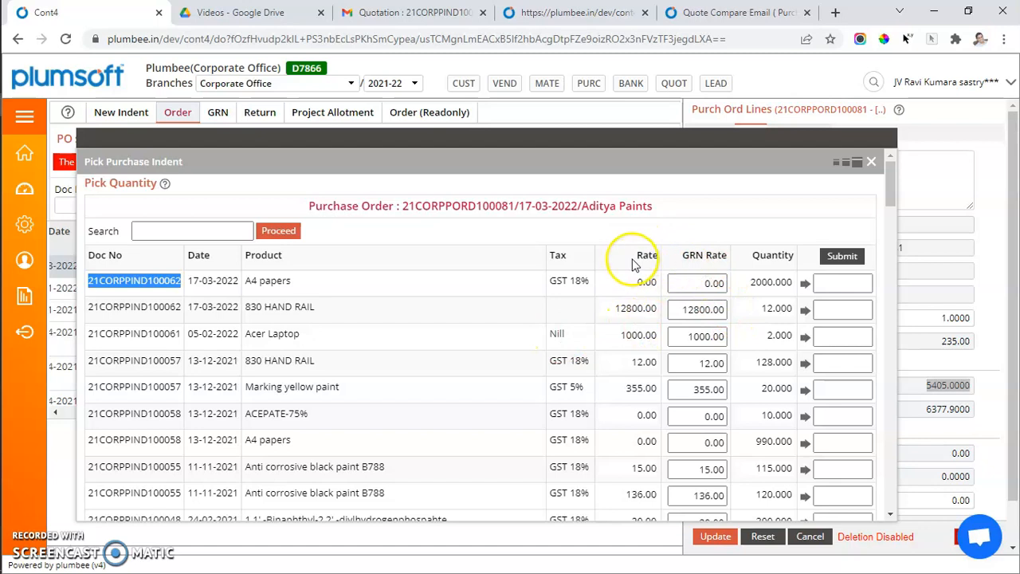
double_click(657, 255)
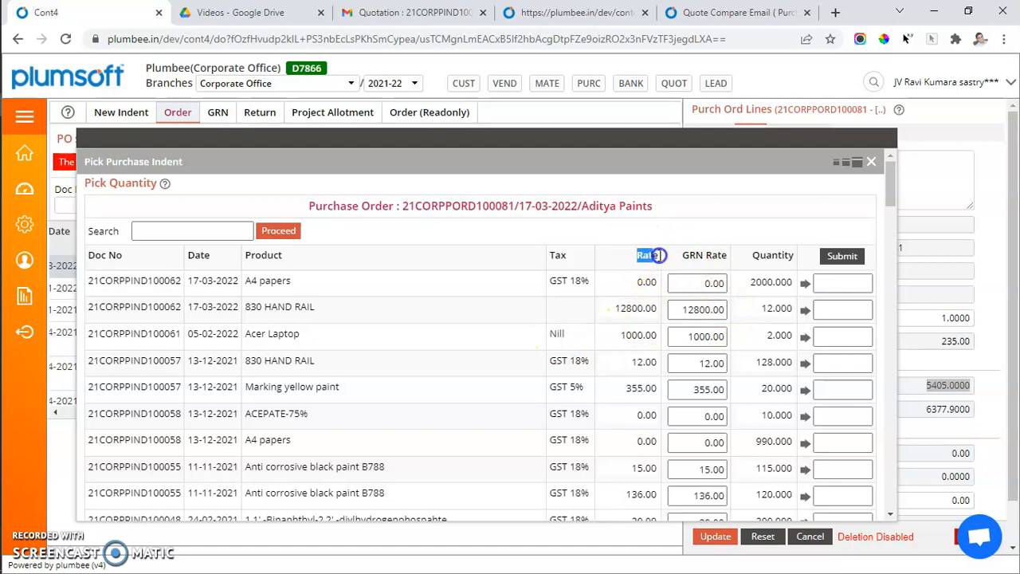
left_click(759, 308)
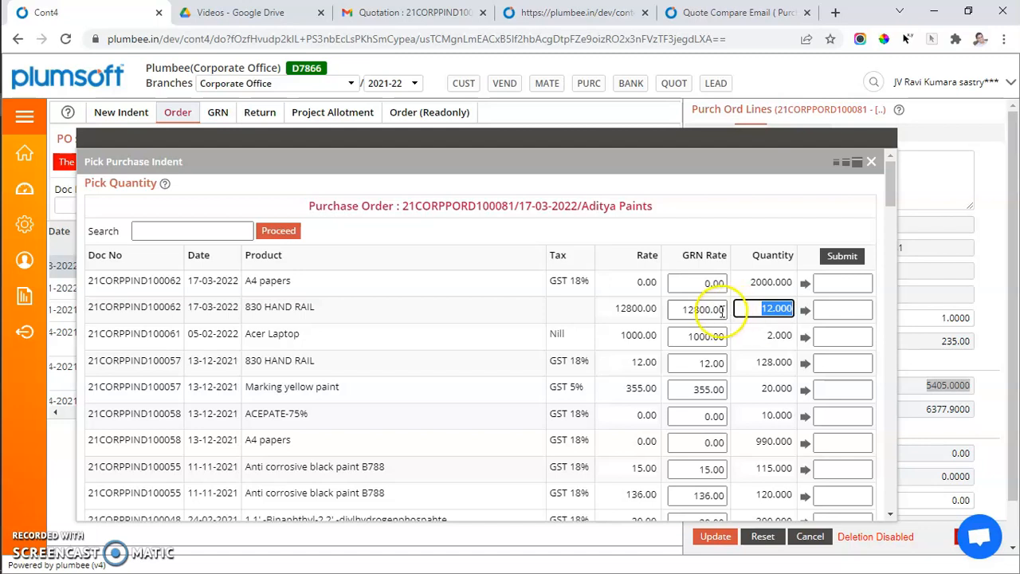
left_click_drag(675, 310, 721, 309)
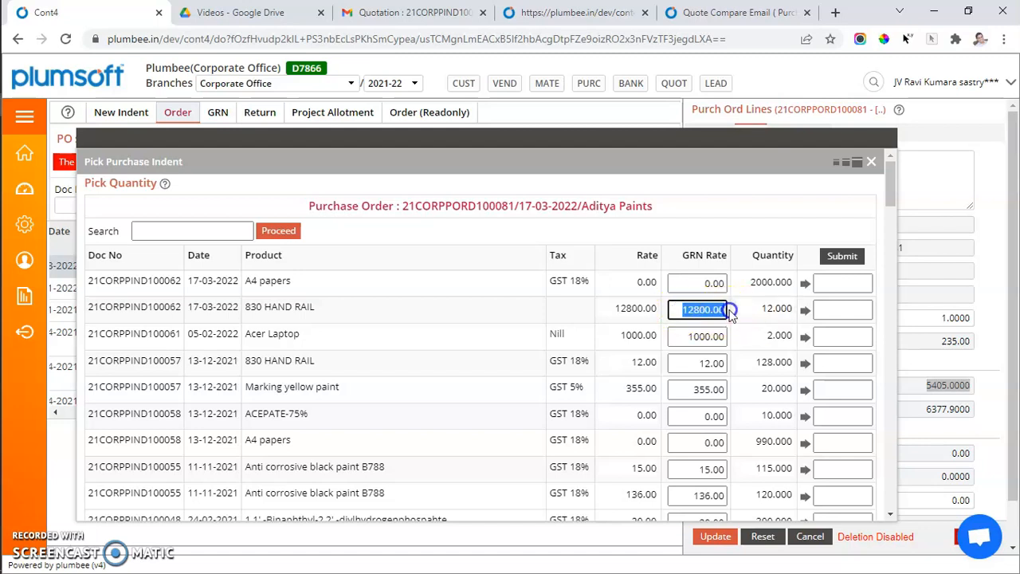
left_click(830, 314)
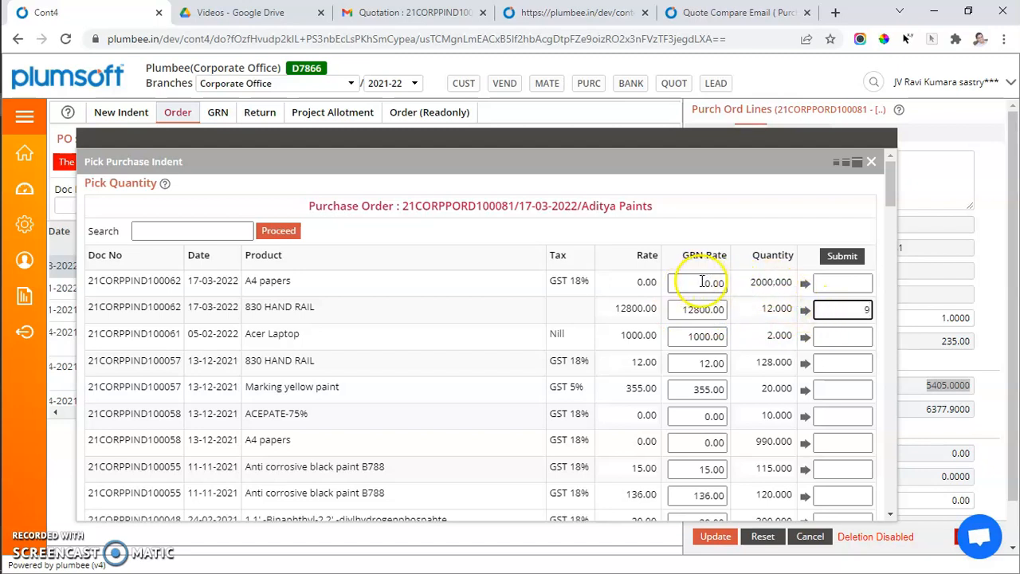
Set the A4 papers GRN rate to 5 and pick its full indent quantity.
left_click_drag(688, 282, 750, 283)
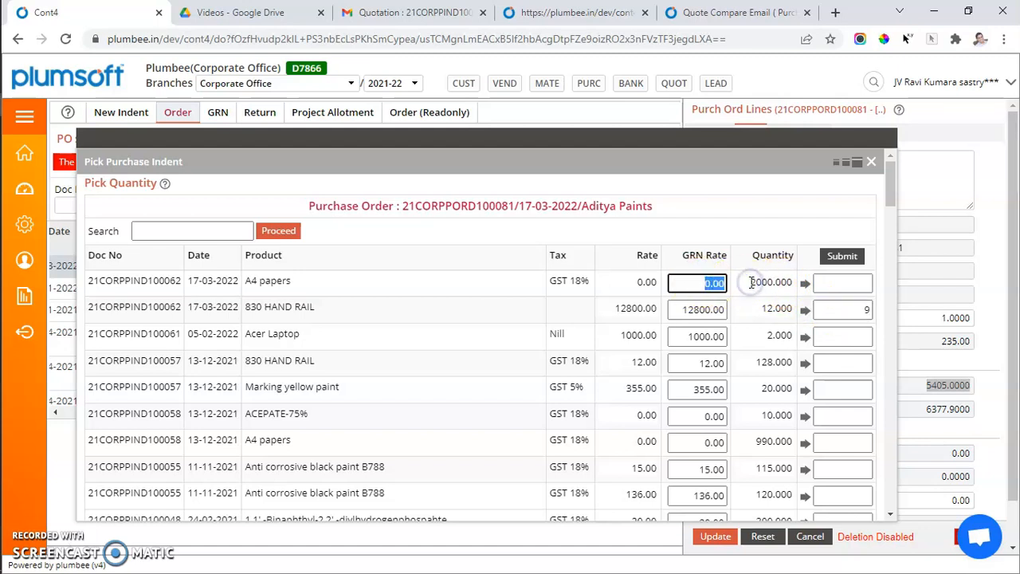
left_click(805, 284)
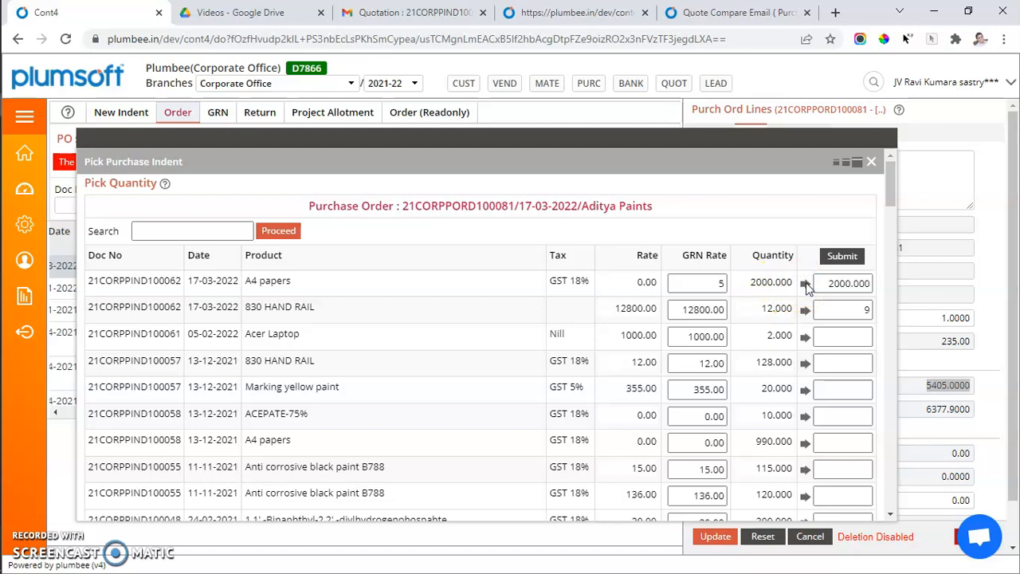
left_click(809, 287)
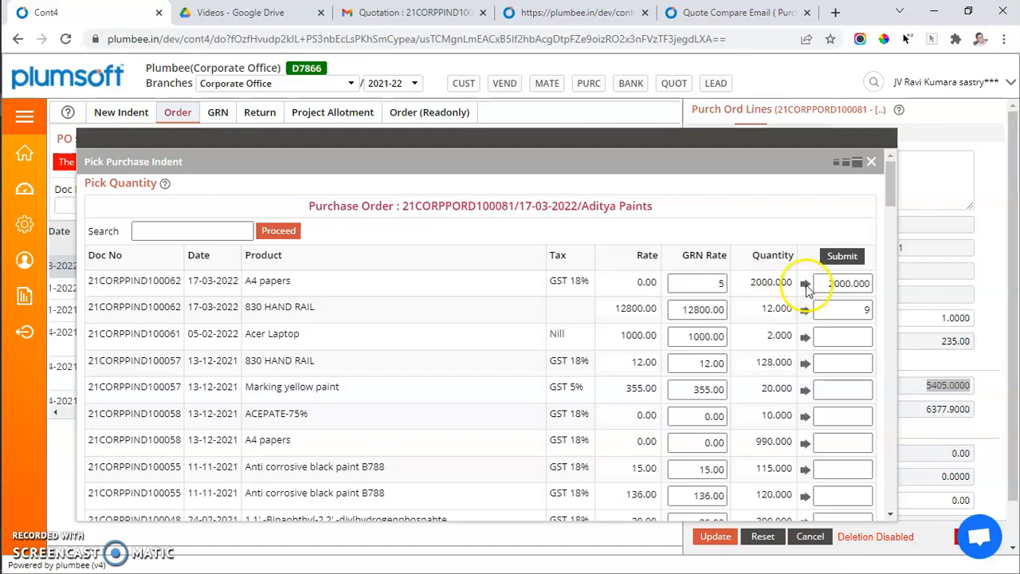
Pick the full quantities of Acer Laptop and Marking yellow paint, then submit the picked indent lines.
left_click(806, 338)
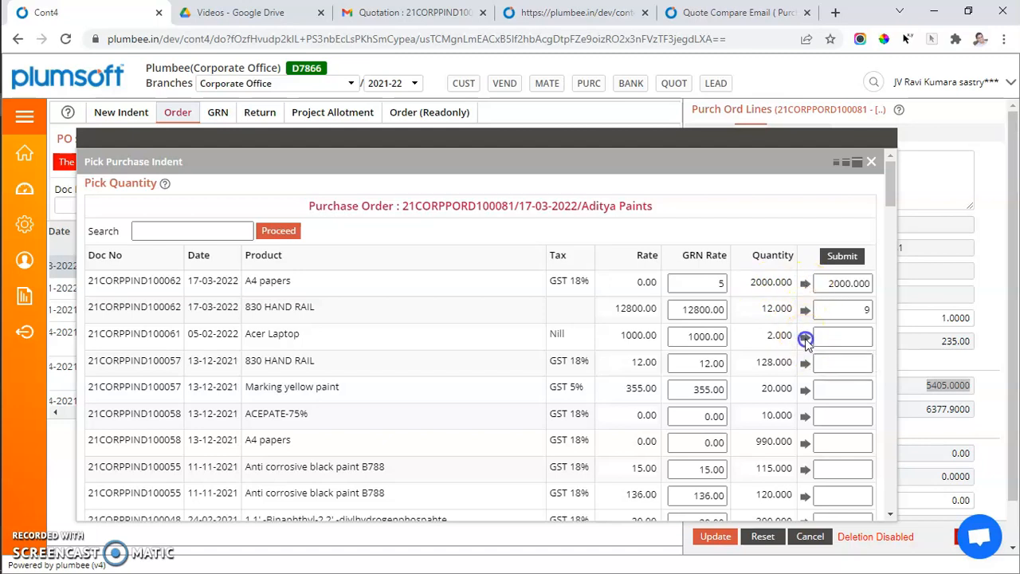
left_click(805, 391)
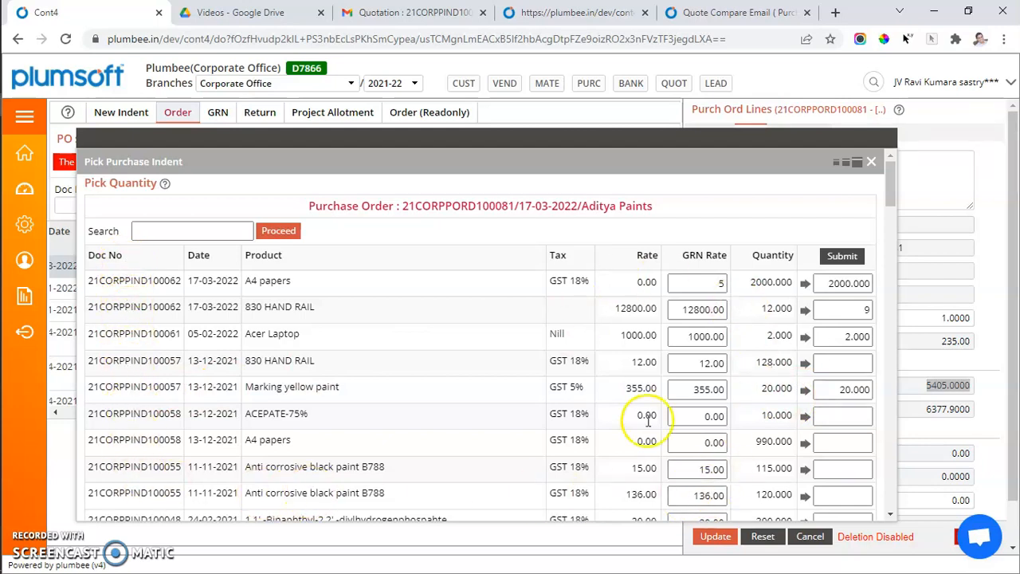
left_click(850, 256)
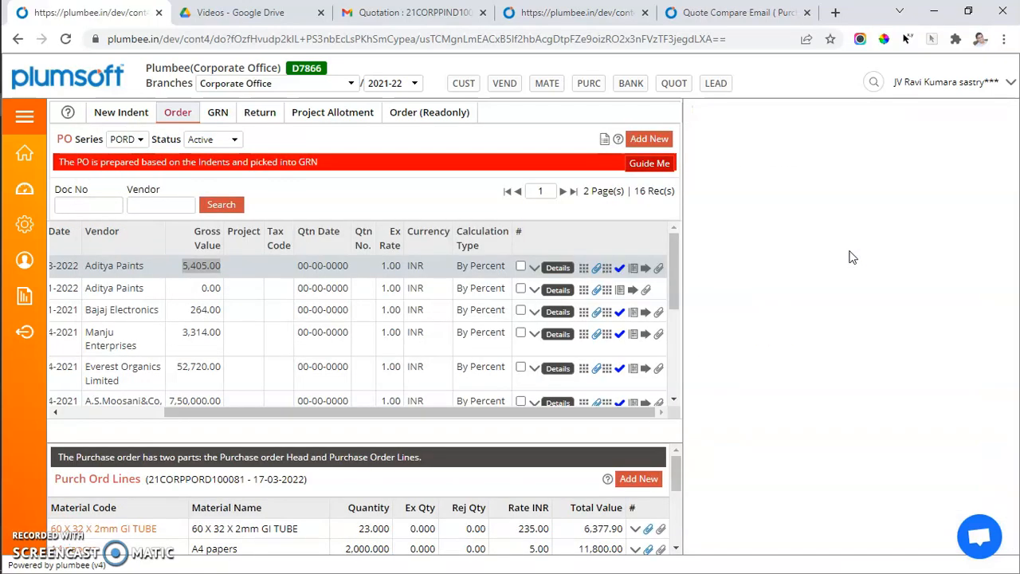
scroll(578, 545, "down", 3)
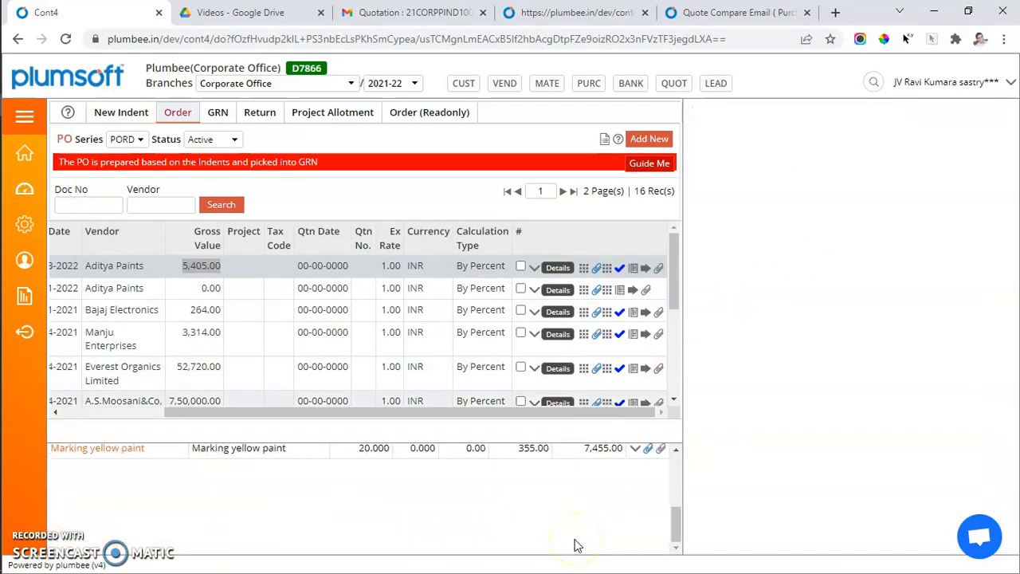
scroll(577, 545, "up", 3)
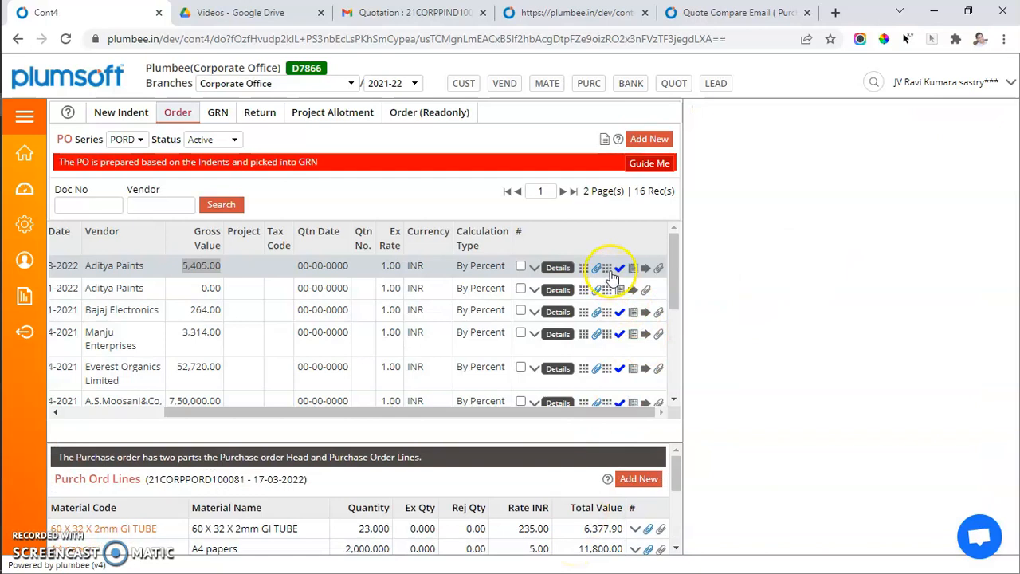
Open the PO's print templates and preview the printout of the Po new template, scrolling through its lines and totals.
left_click(647, 270)
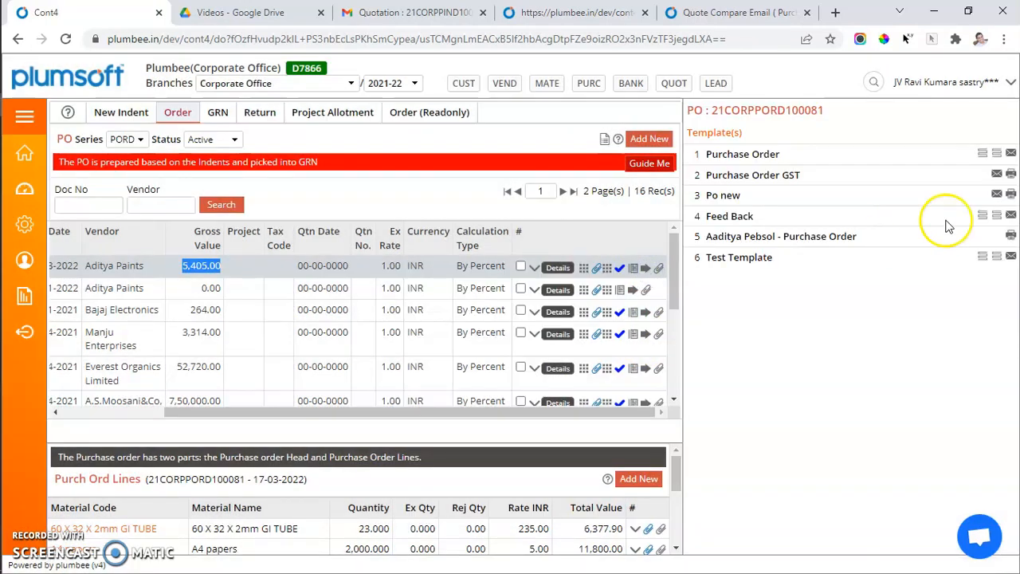
left_click(1009, 196)
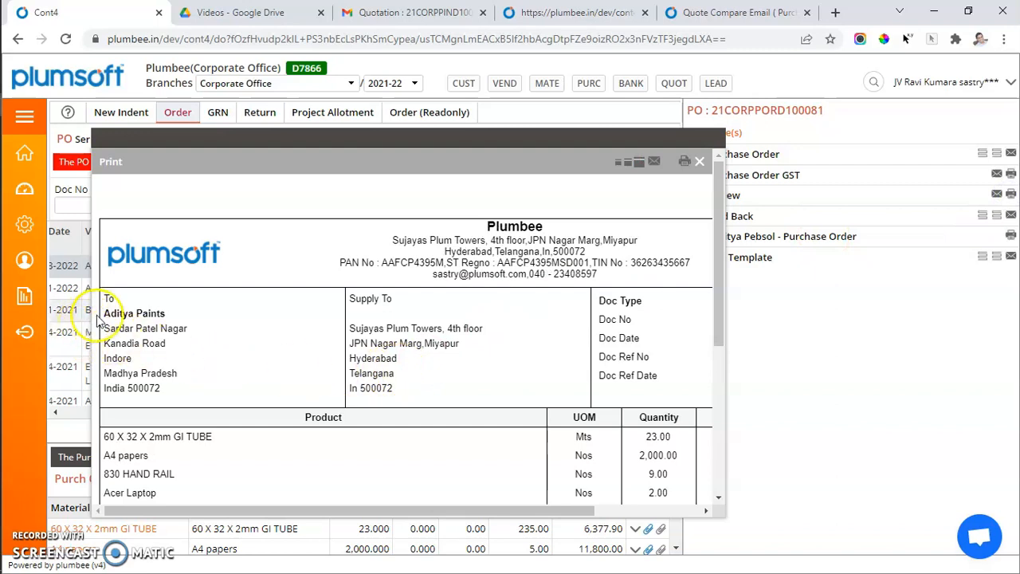
scroll(426, 339, "down", 2)
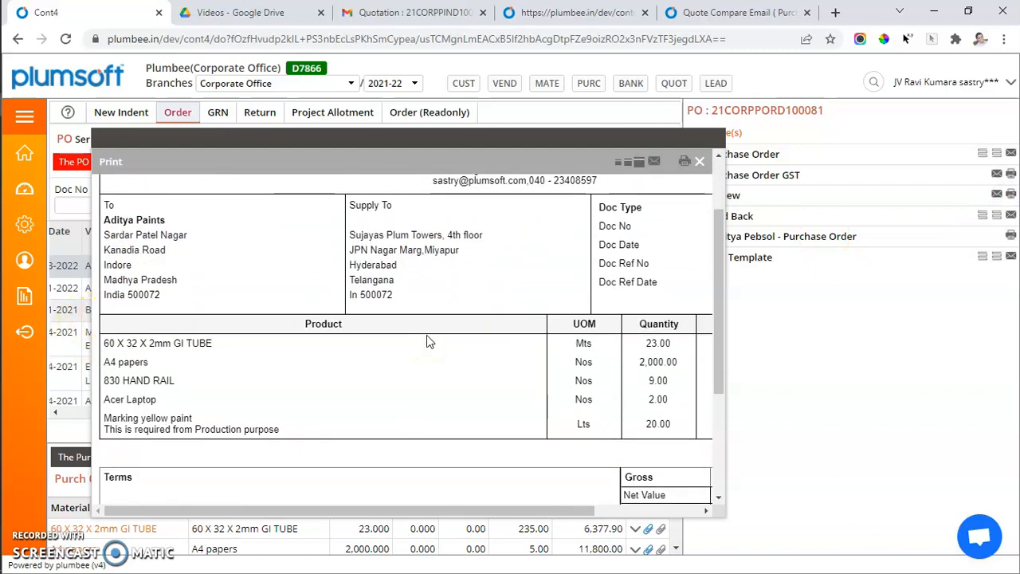
scroll(427, 341, "right", 1)
scroll(426, 341, "right", 1)
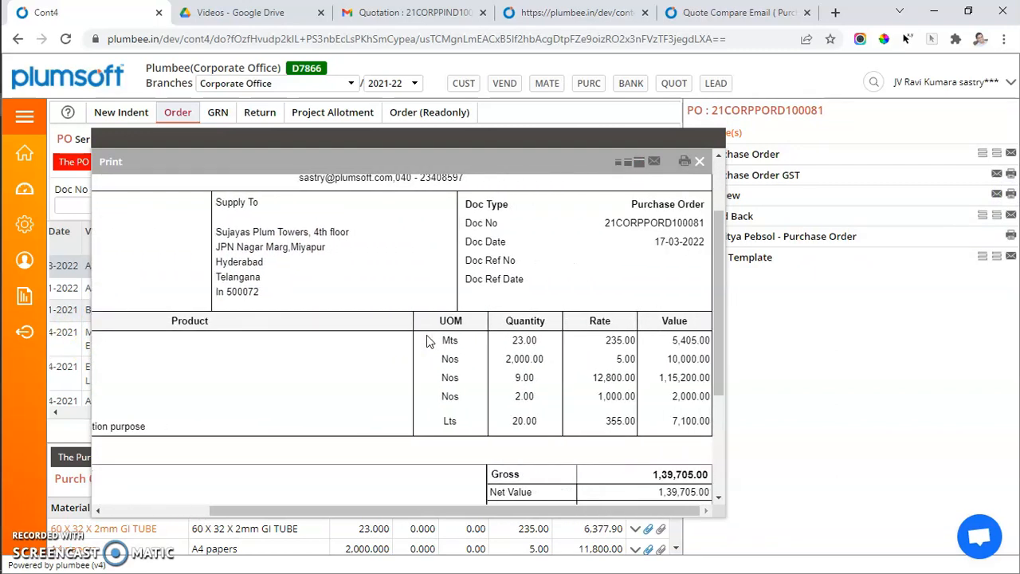
left_click(652, 164)
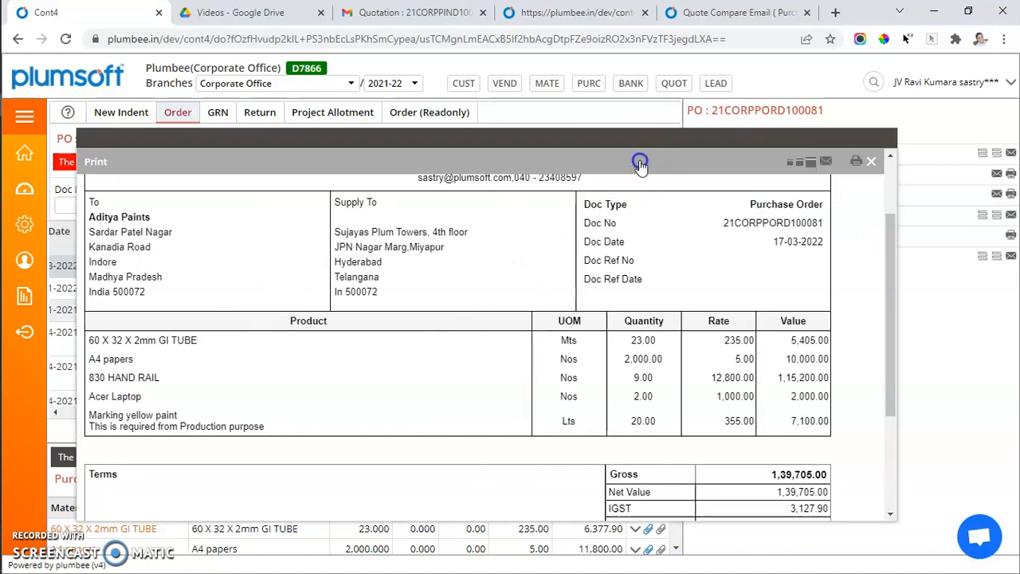
scroll(661, 355, "down", 3)
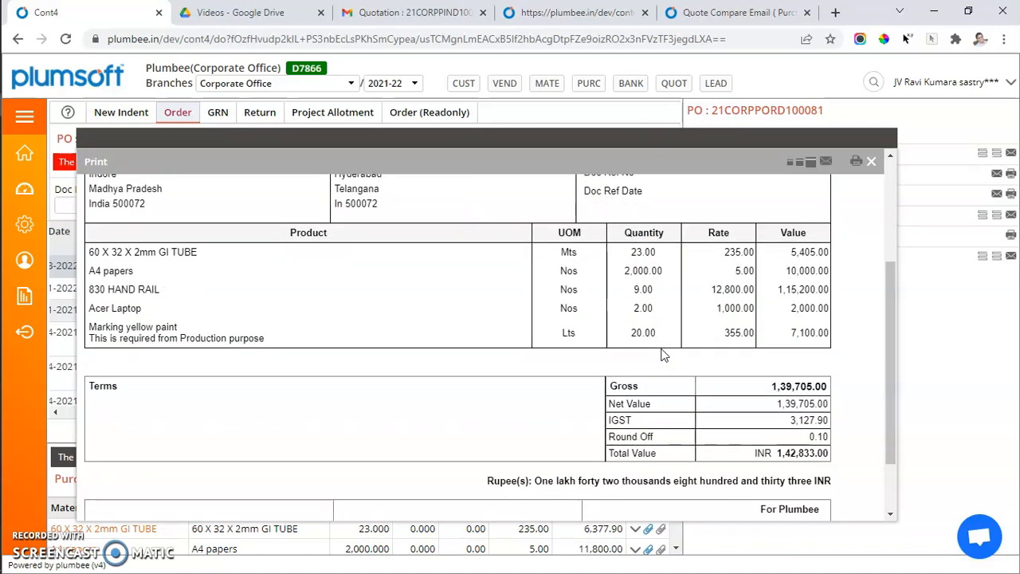
left_click(873, 164)
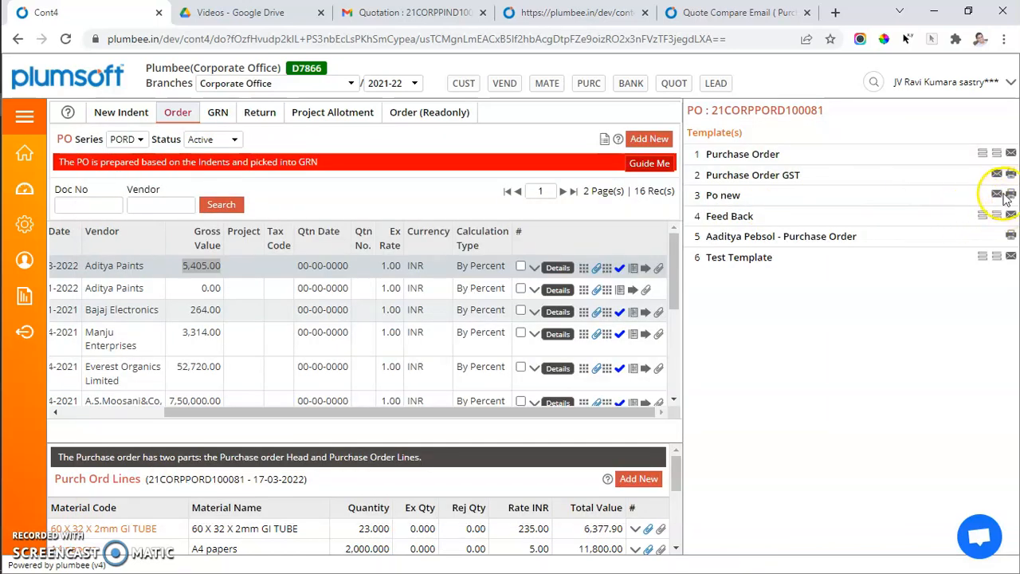
Email the PO with the Po new template to the sender's own address, with the content 'confirmation mail'.
left_click(997, 195)
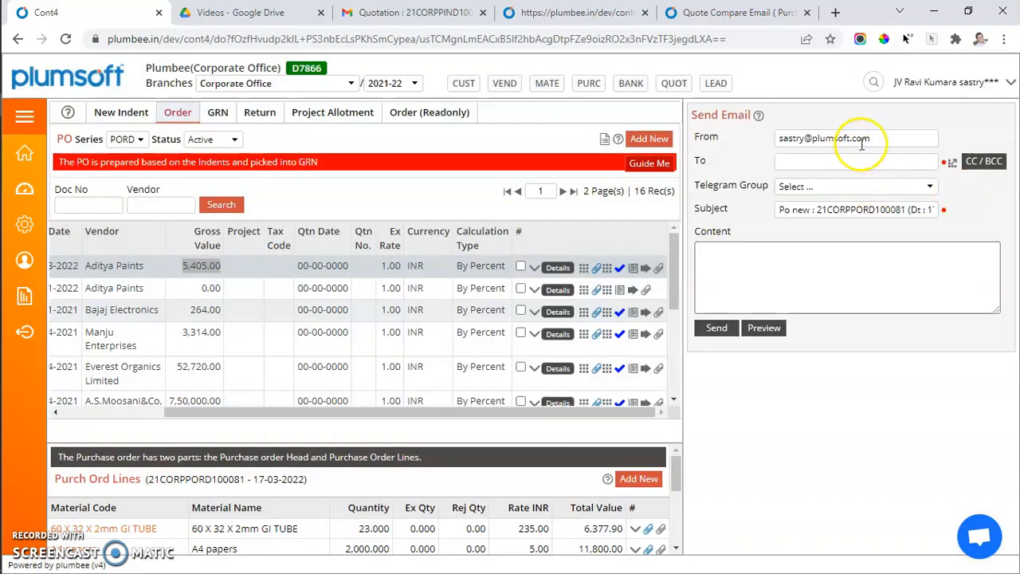
left_click(862, 140)
key("ctrl+c")
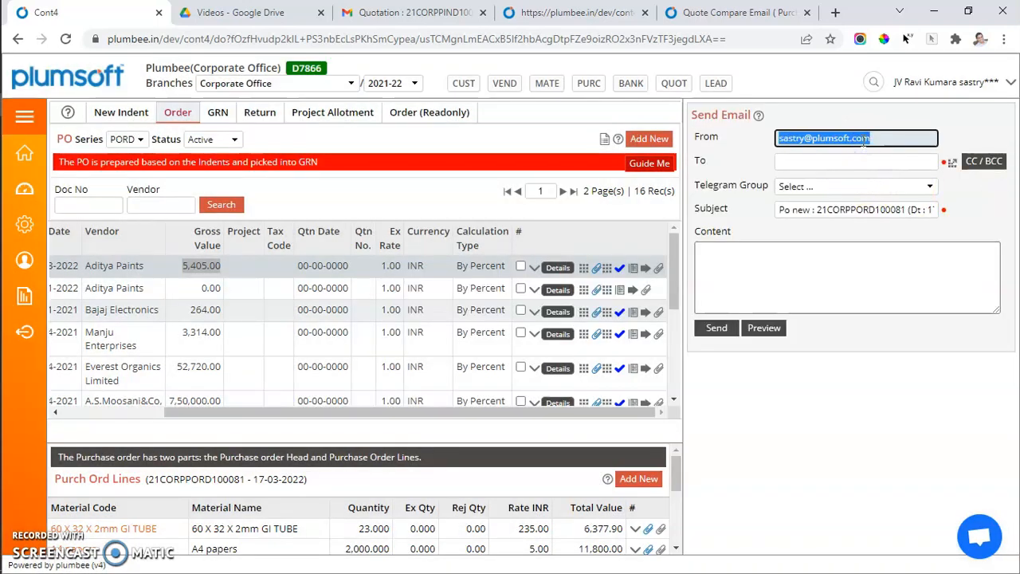
left_click(855, 154)
left_click(850, 160)
key("ctrl+v")
left_click(763, 276)
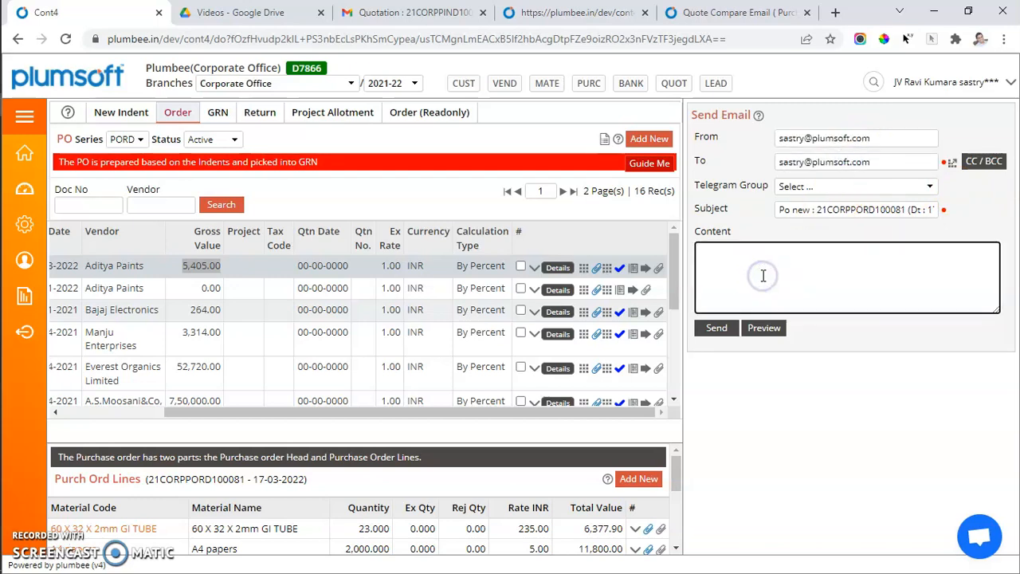
type("confirmation mail")
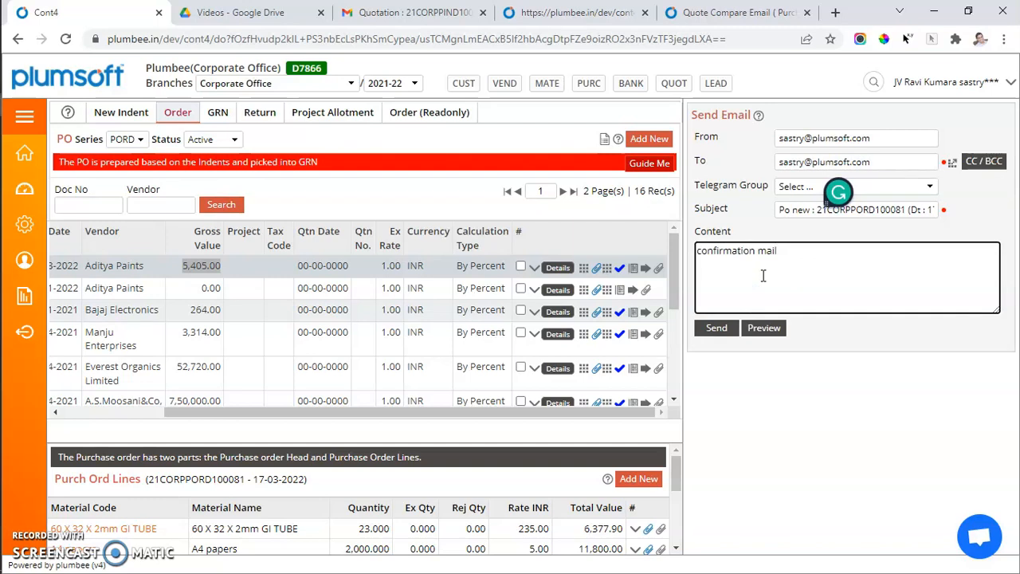
left_click(716, 329)
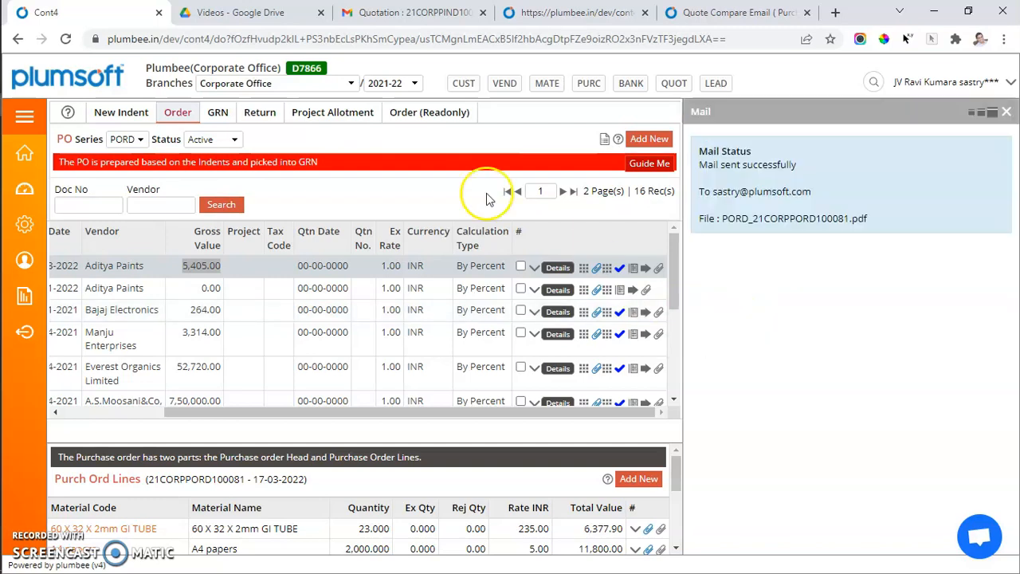
Switch to Gmail and open the received Po new email to check the attached purchase order.
left_click(376, 18)
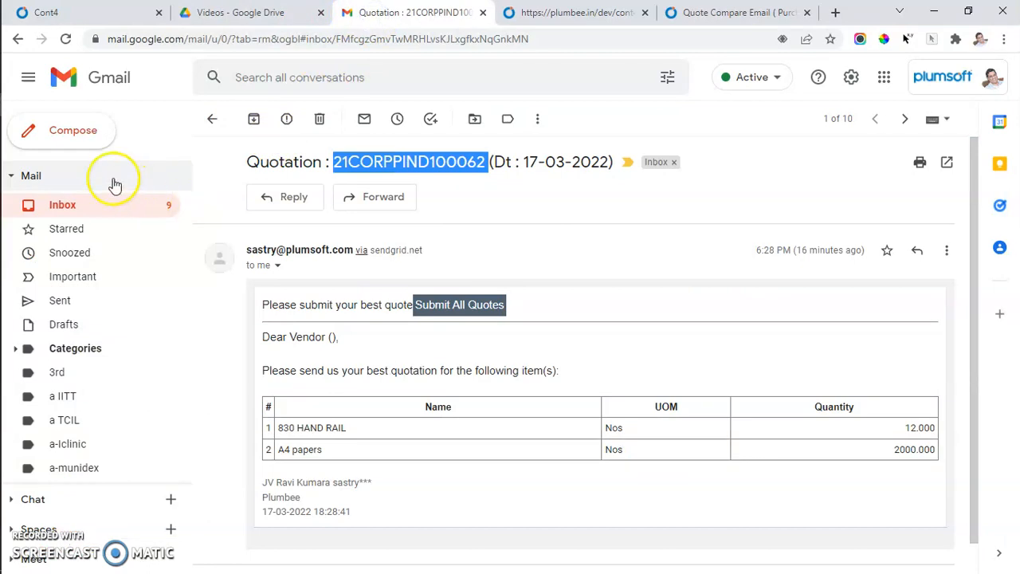
left_click(68, 205)
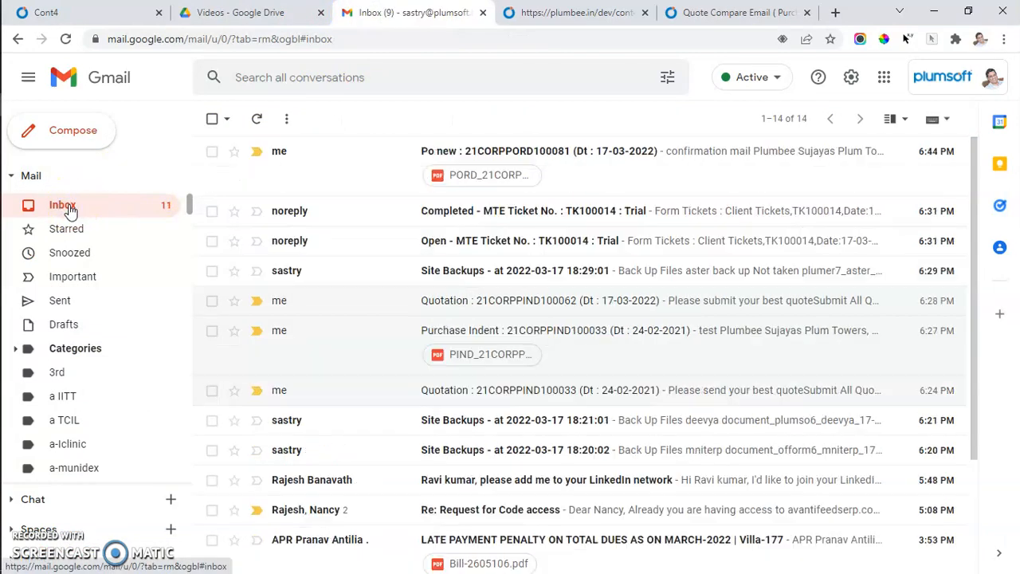
left_click(474, 152)
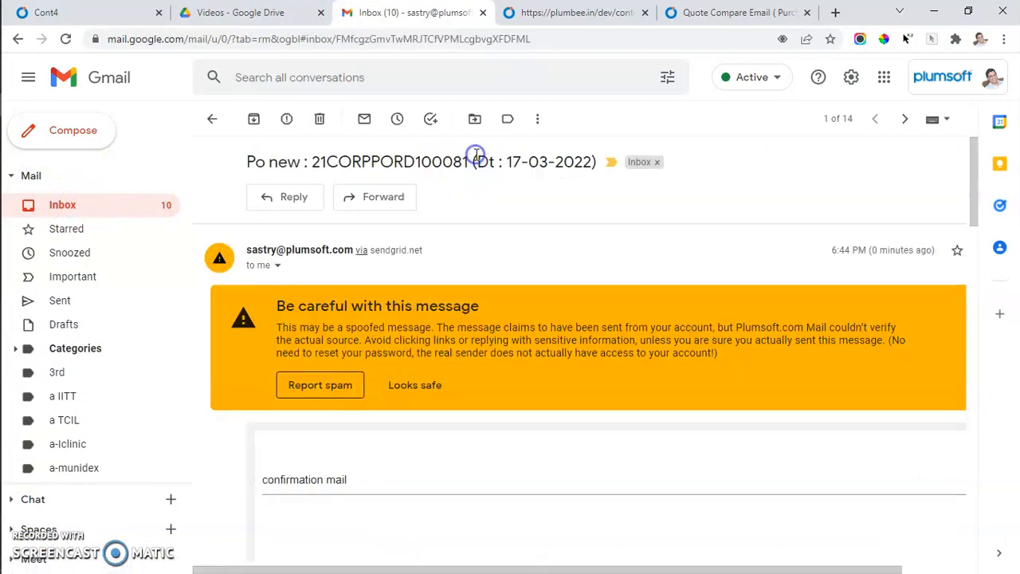
scroll(453, 428, "down", 14)
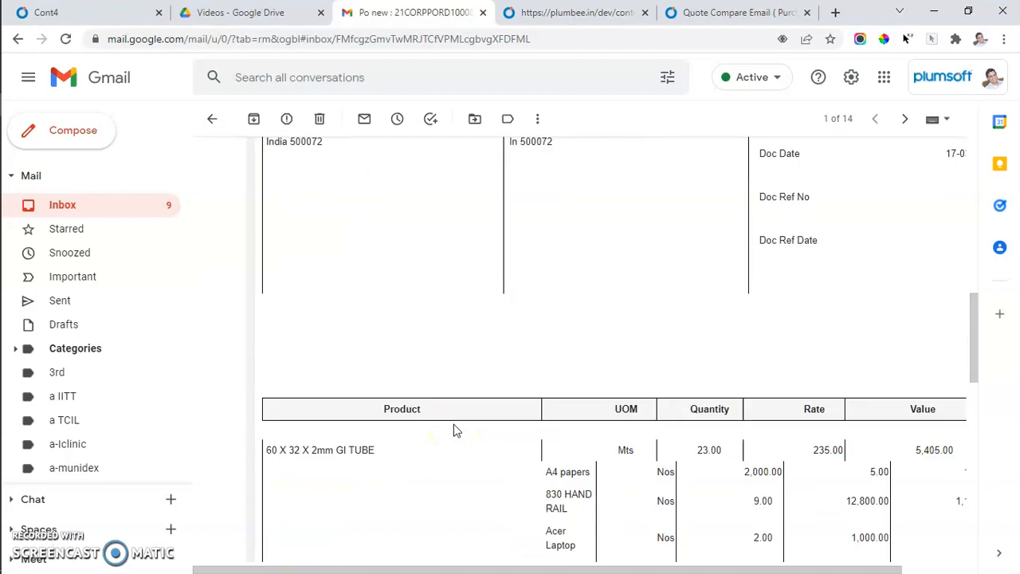
scroll(454, 431, "down", 7)
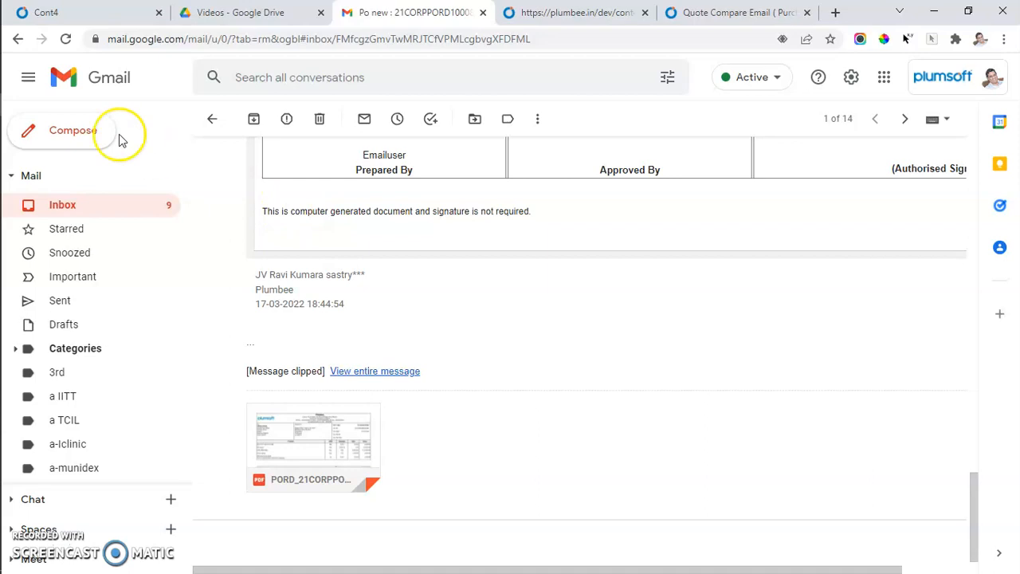
Return to the PO list and review the 60 X 32 X 2mm GI TUBE line's General, Info and Taxes details.
left_click(130, 8)
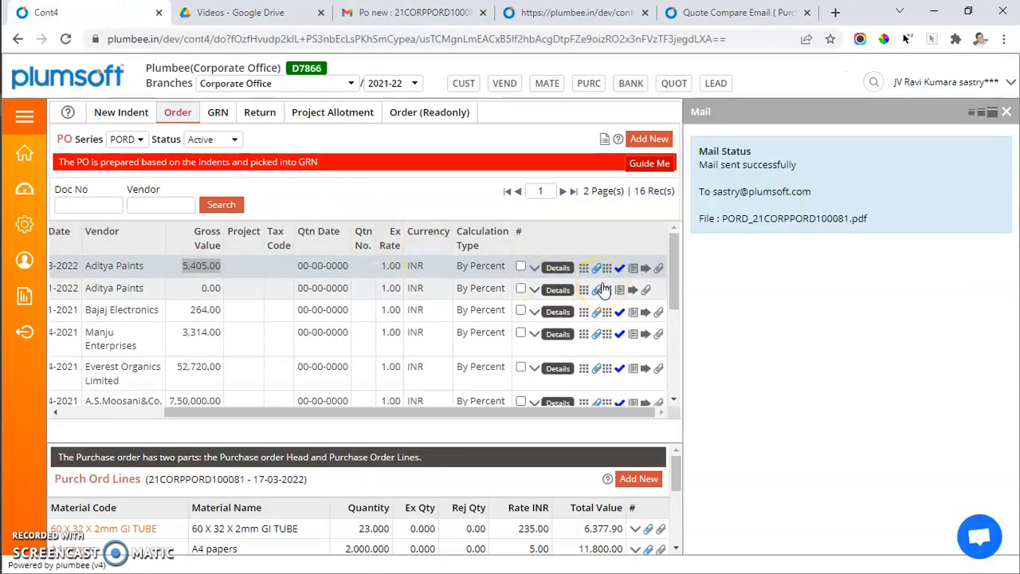
left_click(112, 530)
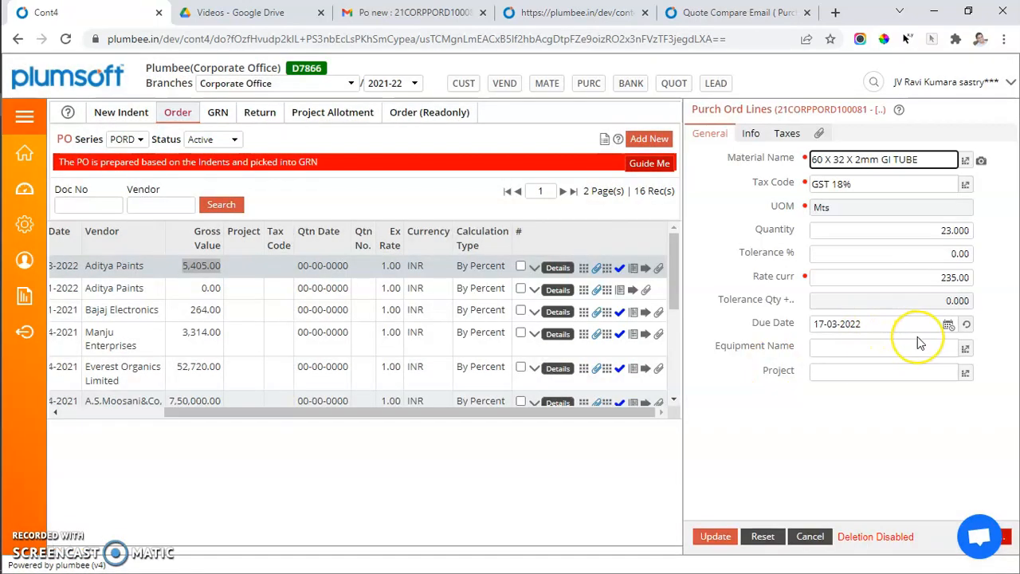
left_click(758, 134)
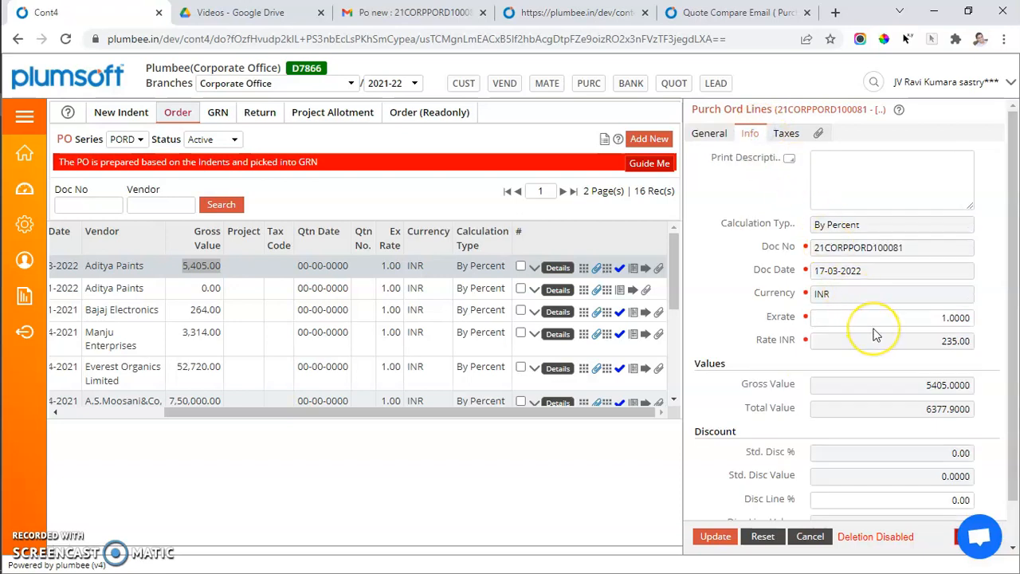
left_click(788, 133)
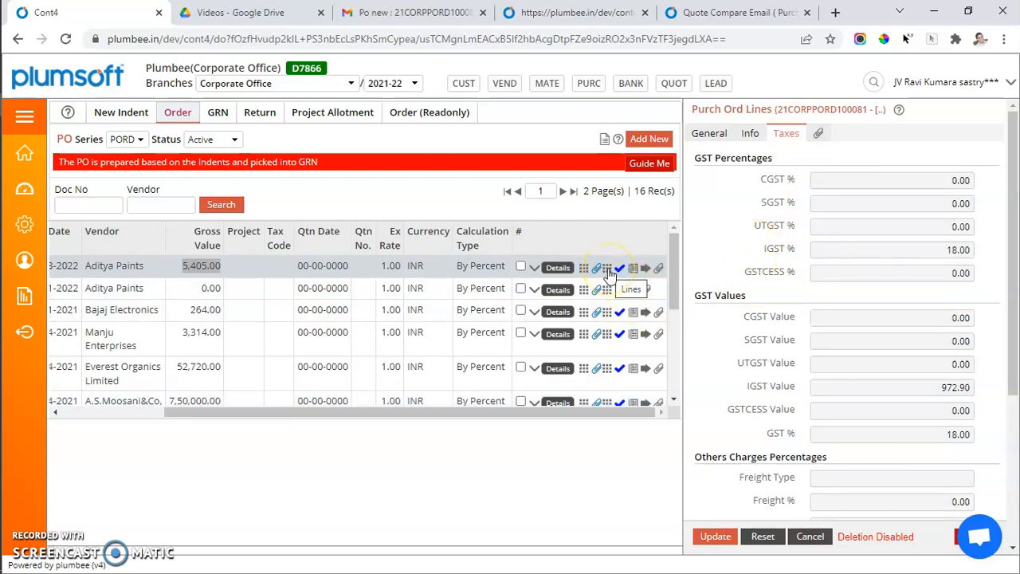
Start a new PO line, choosing ACEPATE-75% as the material and TCS as the tax code.
left_click(605, 271)
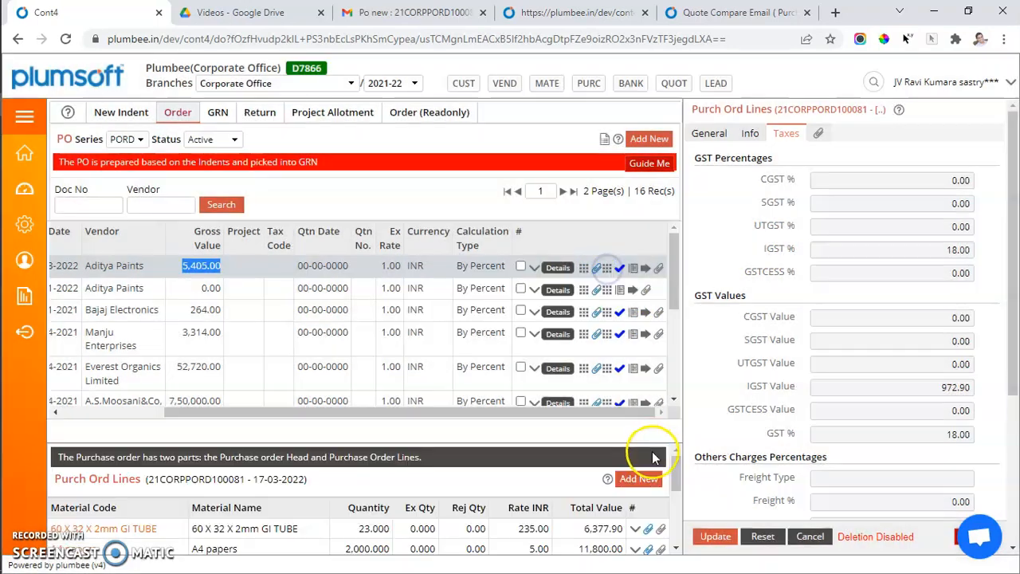
left_click(638, 480)
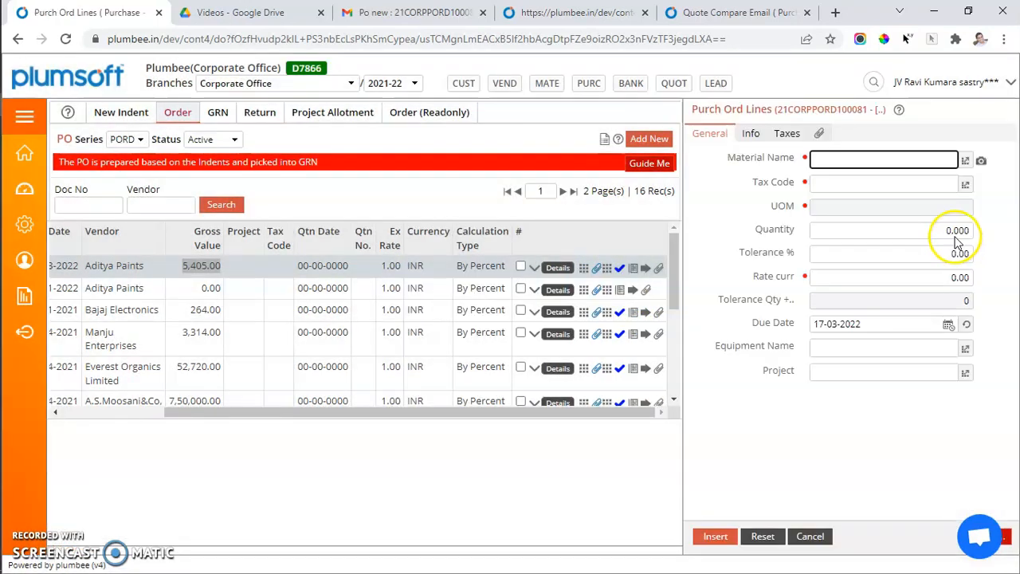
left_click(966, 161)
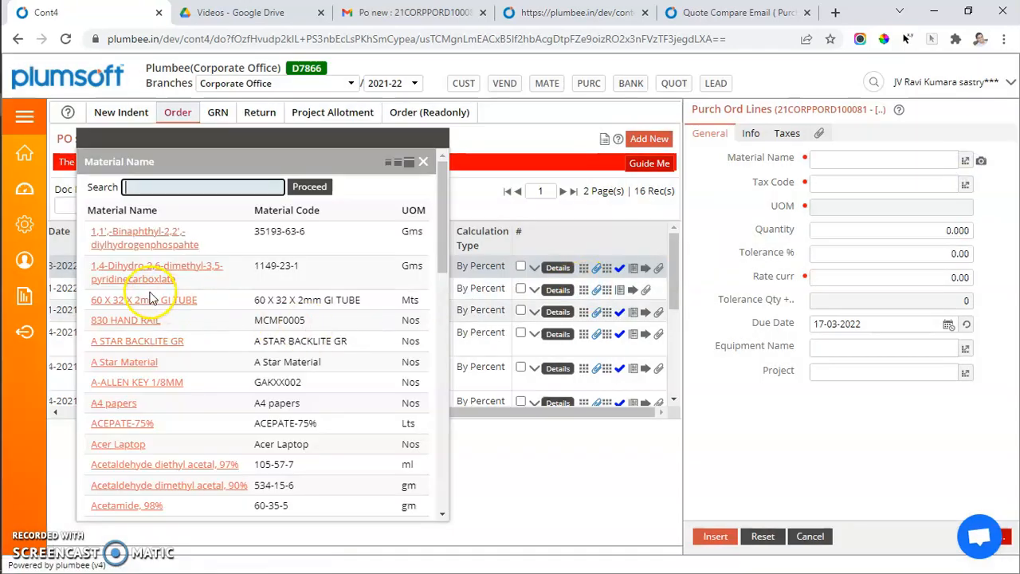
left_click(137, 319)
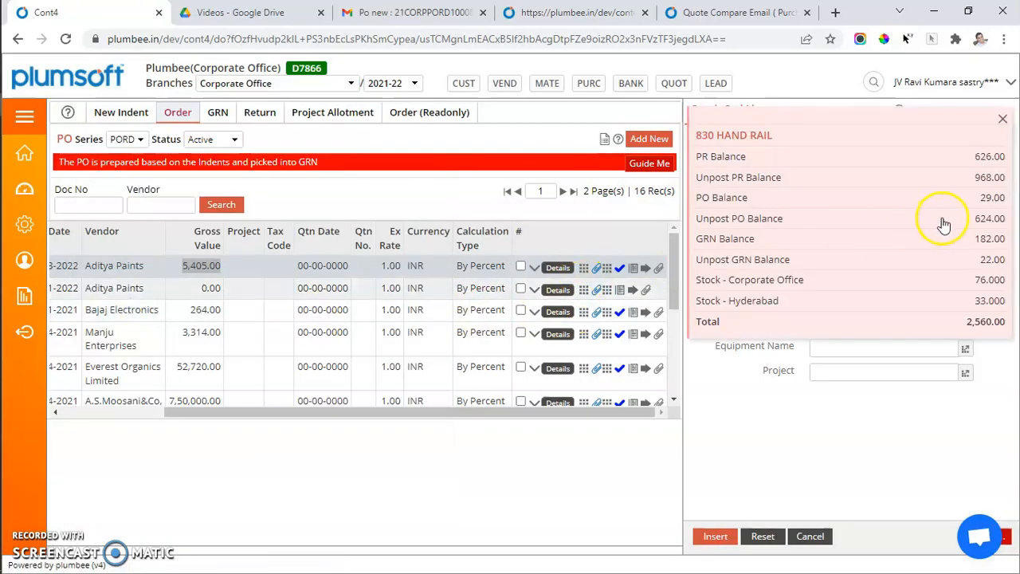
left_click(967, 186)
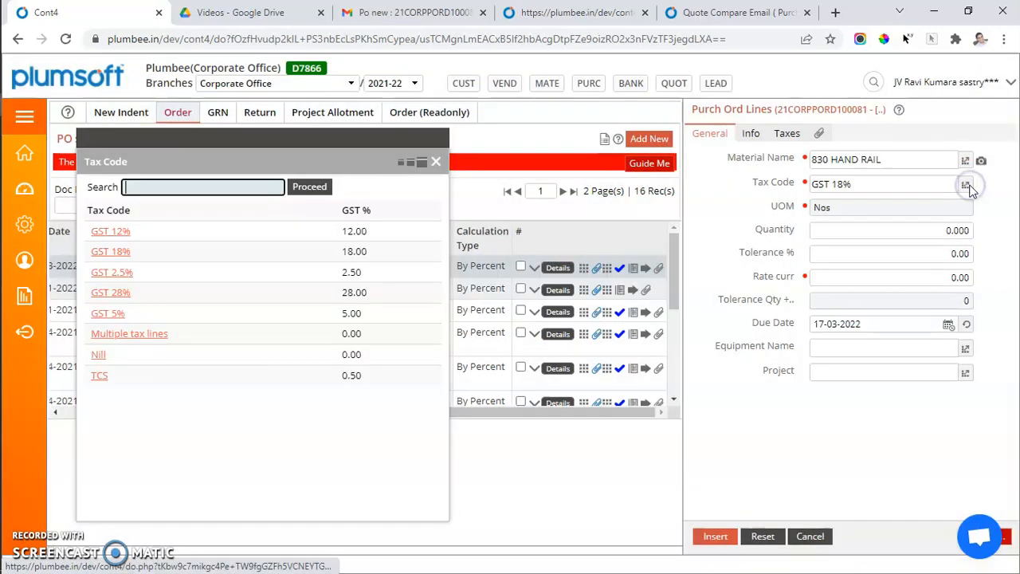
left_click(887, 160)
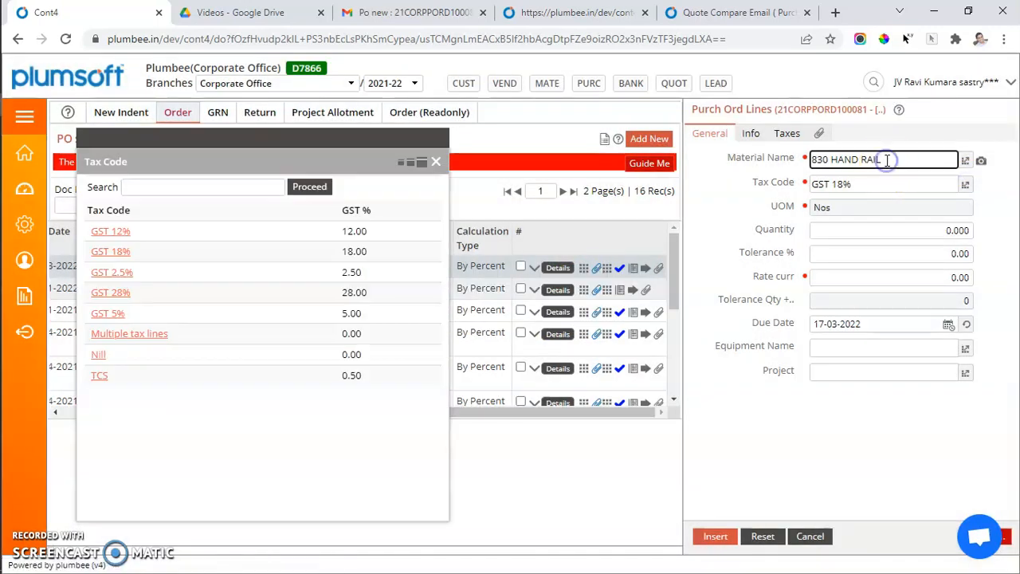
left_click(967, 160)
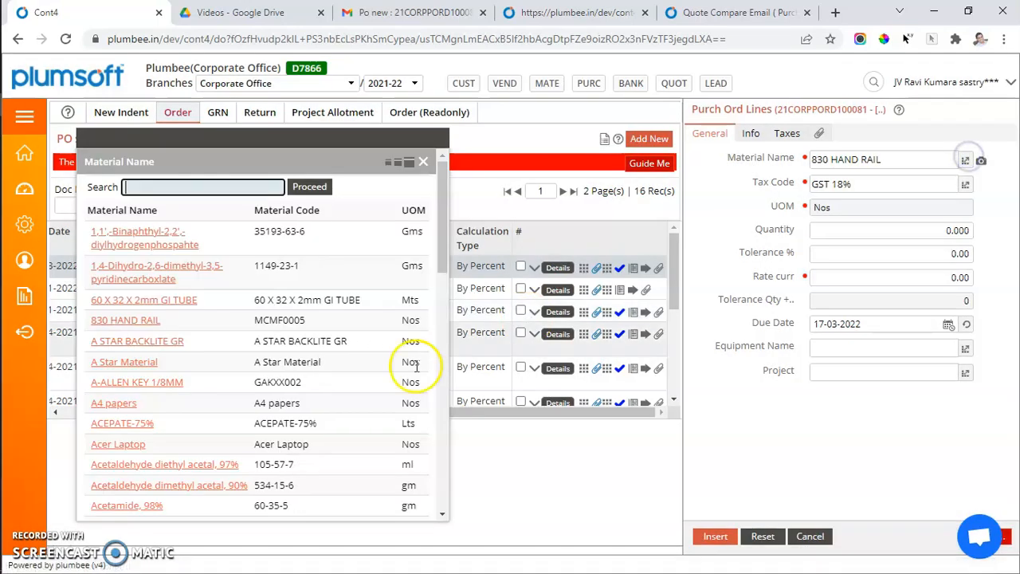
left_click(121, 426)
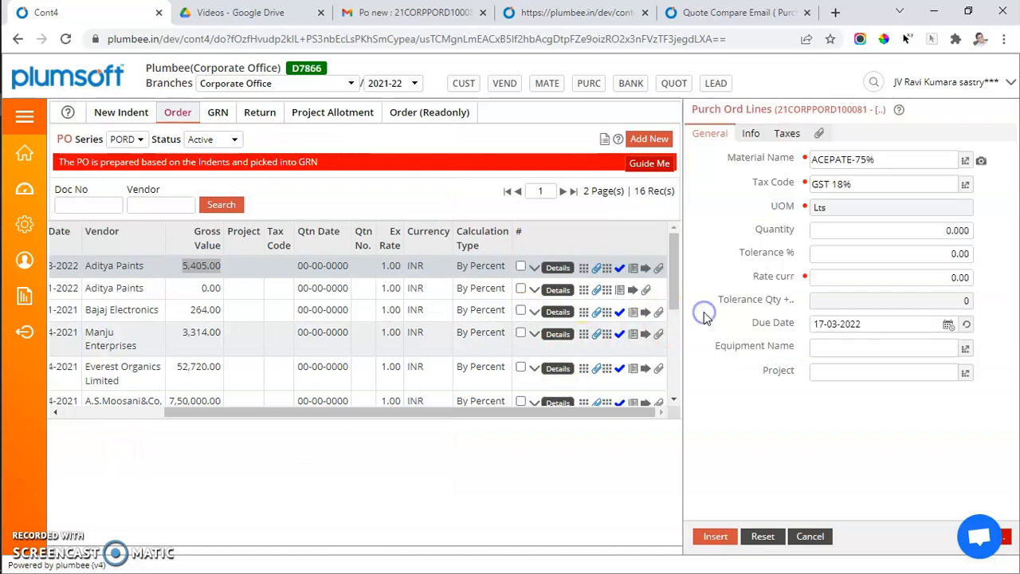
left_click(965, 187)
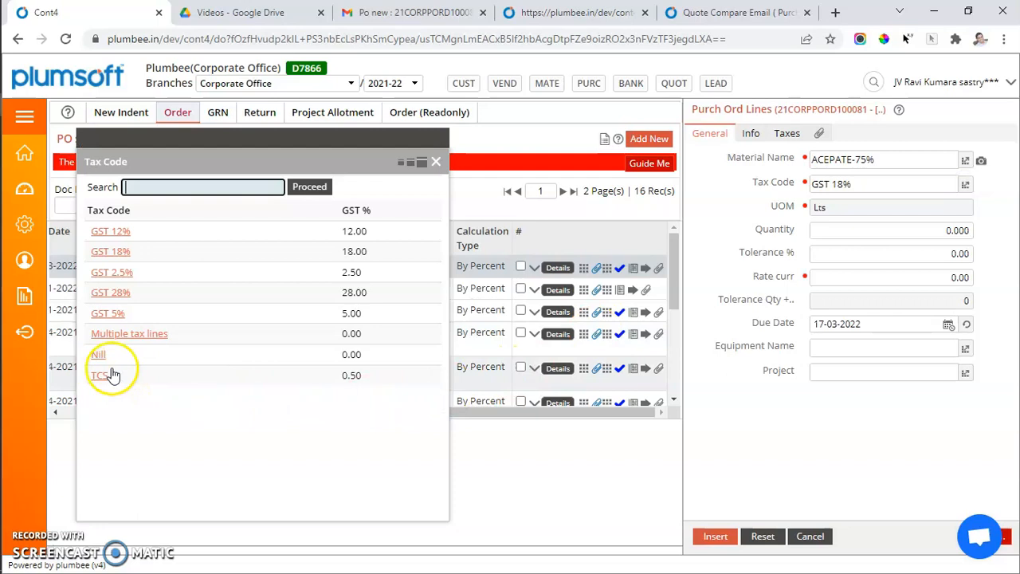
left_click(101, 375)
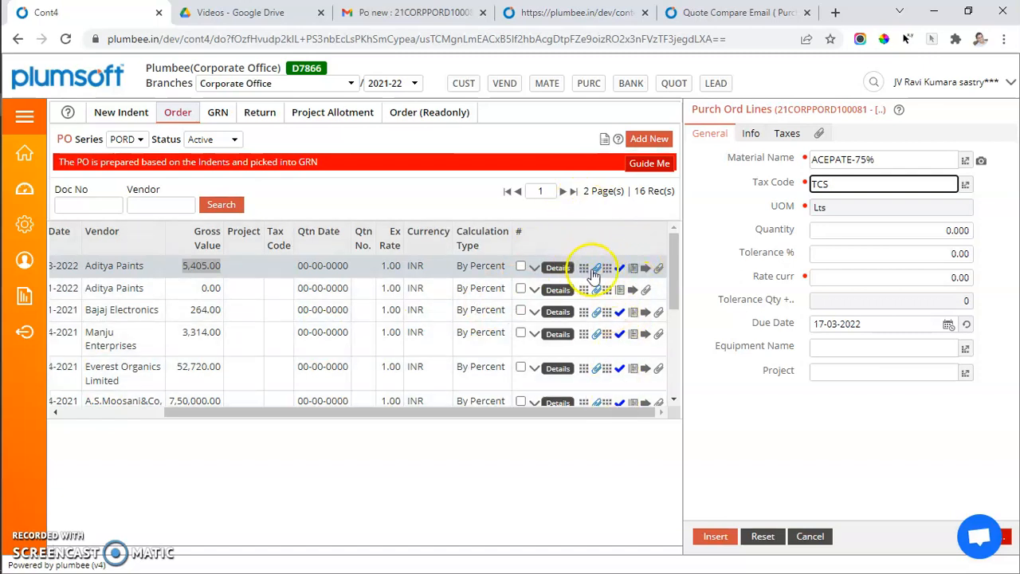
left_click(607, 273)
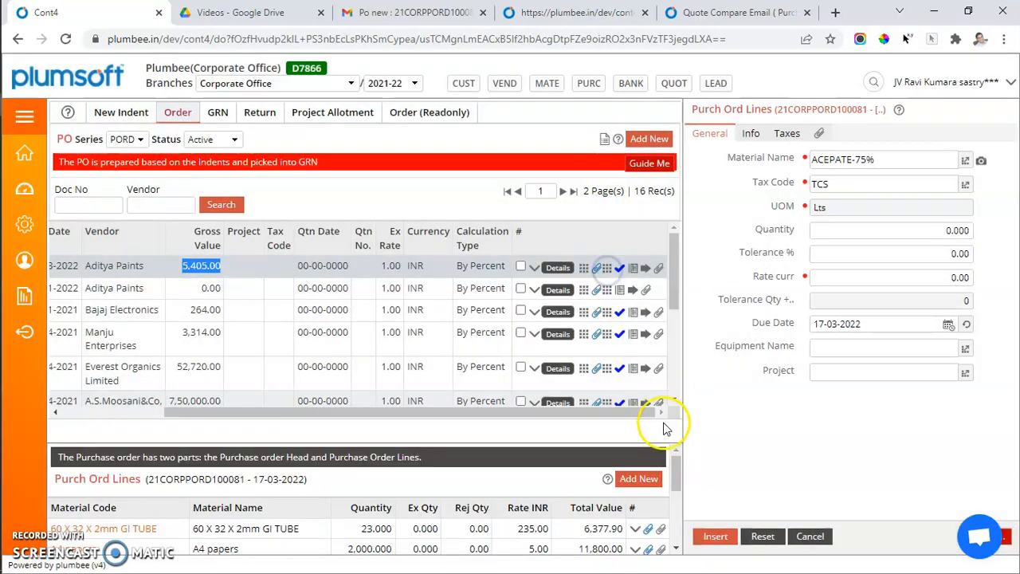
left_click(638, 479)
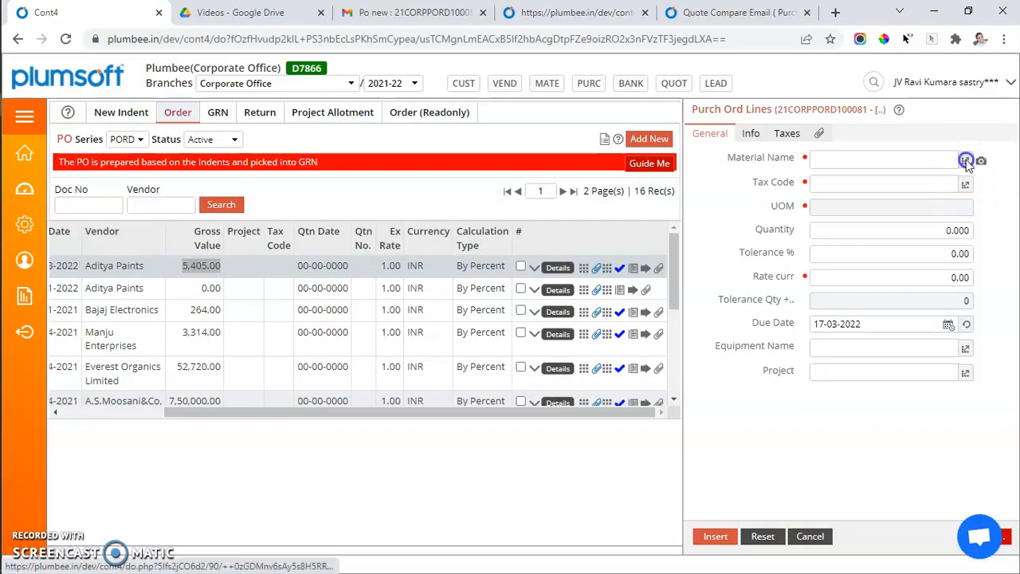
left_click(965, 160)
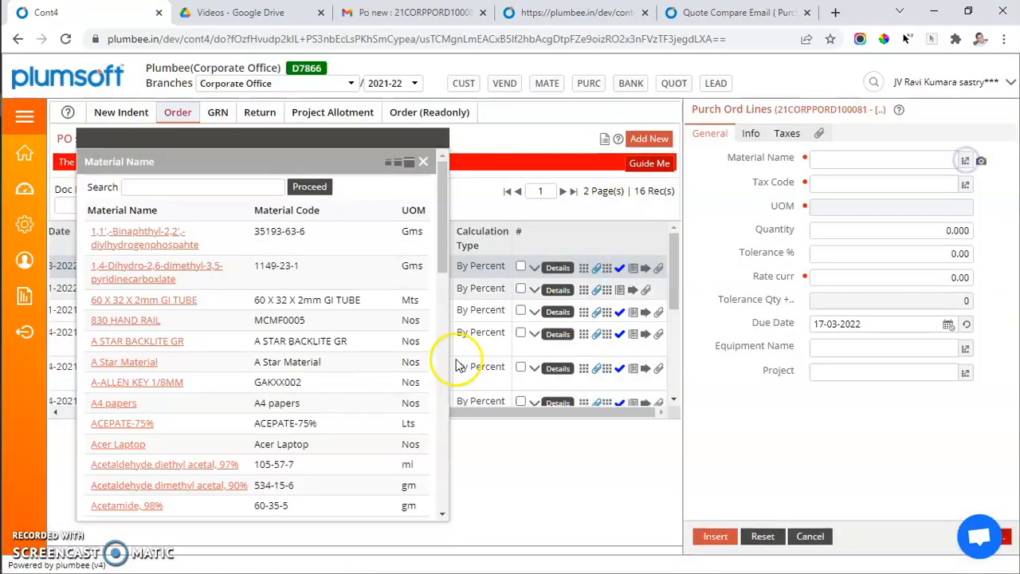
left_click(132, 468)
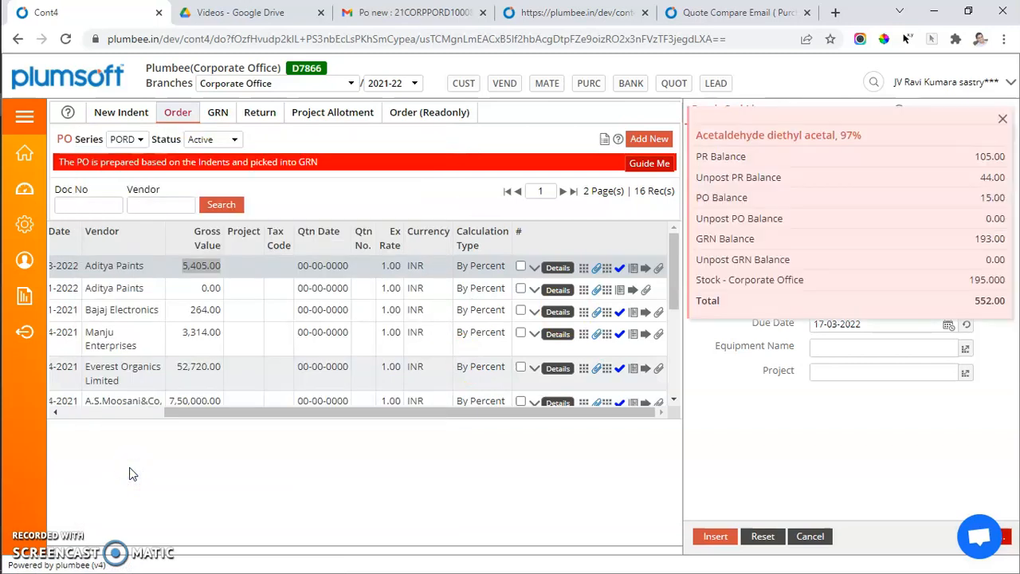
left_click(716, 301)
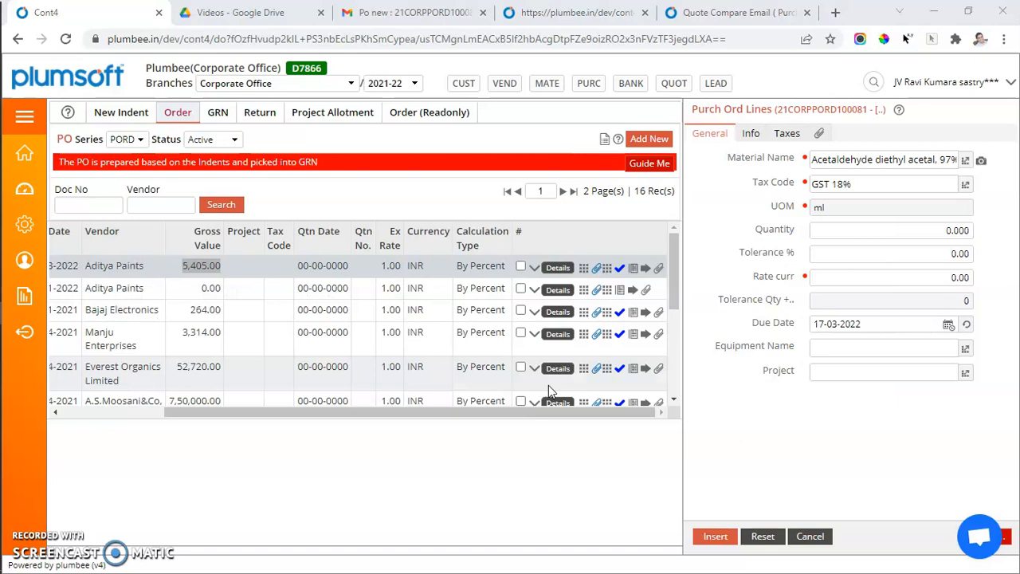
Verify PO 21CORPPORD100081 in its approval flow with the note 'ok proceed'.
left_click(620, 268)
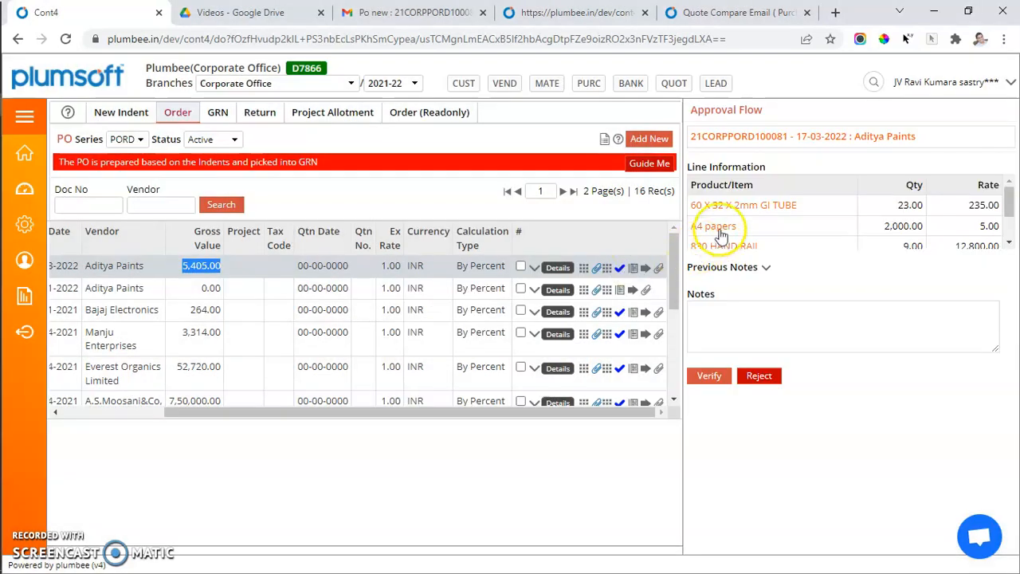
scroll(758, 238, "down", 2)
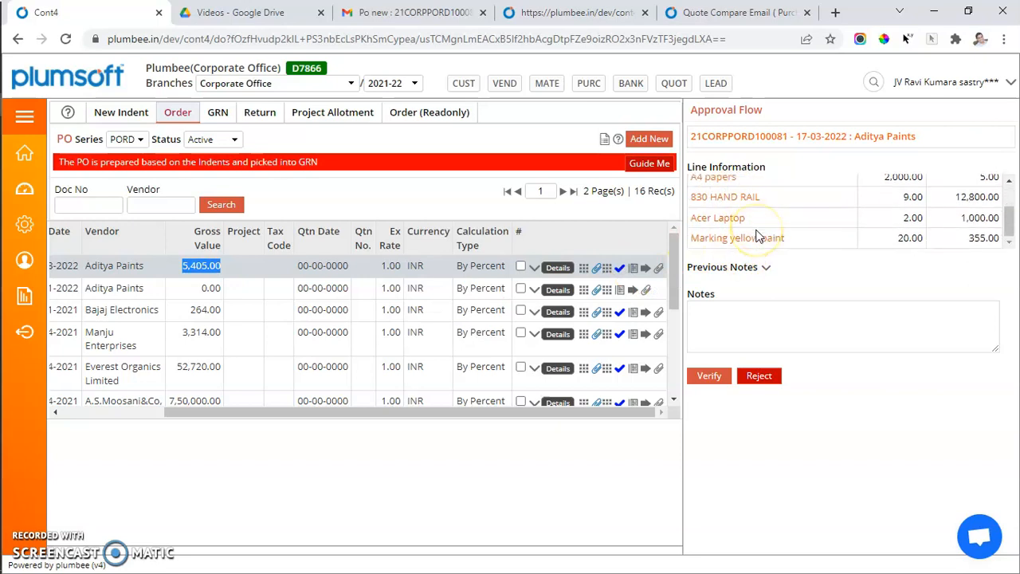
left_click(753, 326)
type("ok proceed")
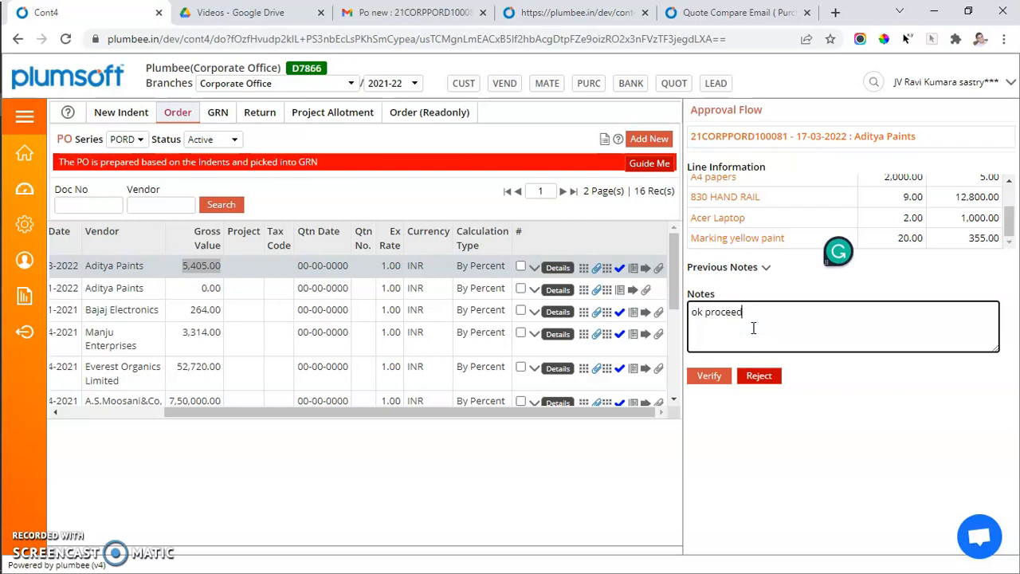
left_click(710, 375)
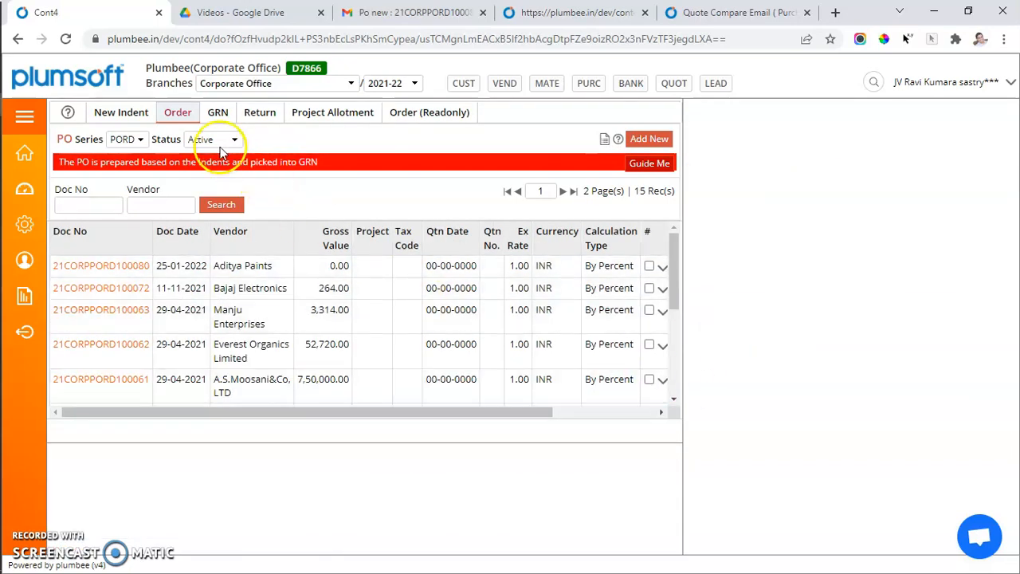
Filter the PO list by status, ending on Verified purchase orders.
left_click(209, 139)
left_click(211, 176)
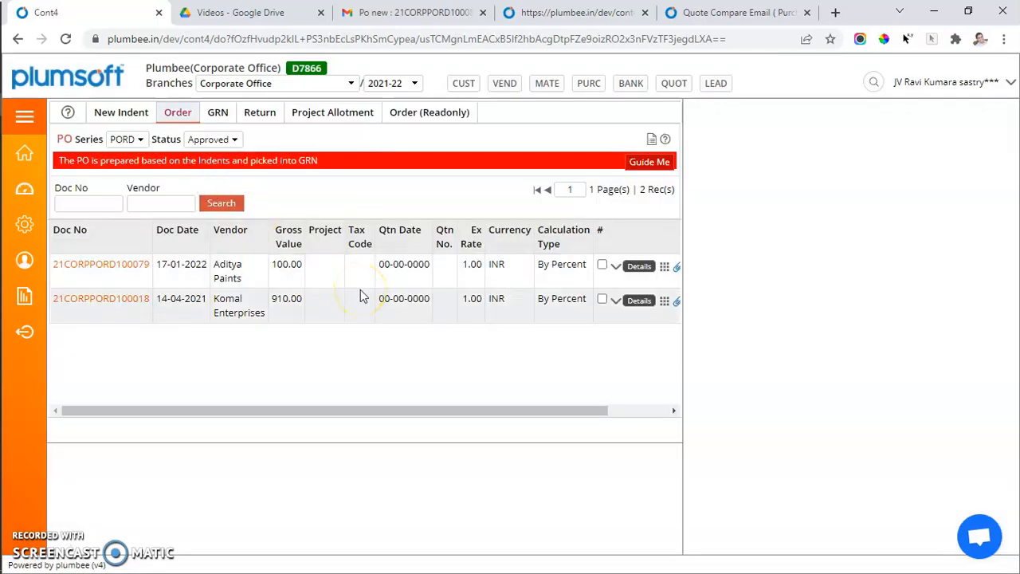
left_click(227, 139)
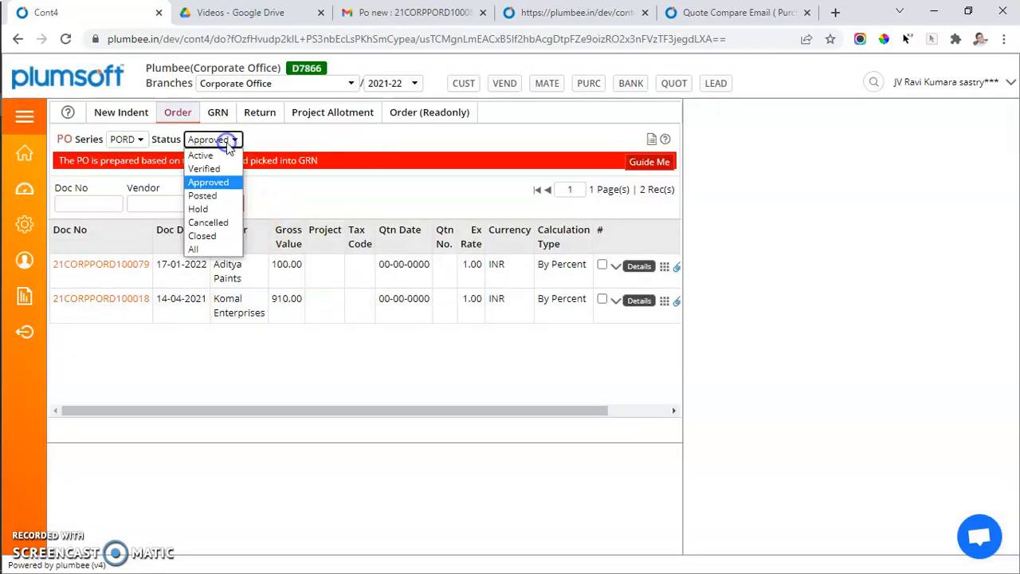
left_click(212, 170)
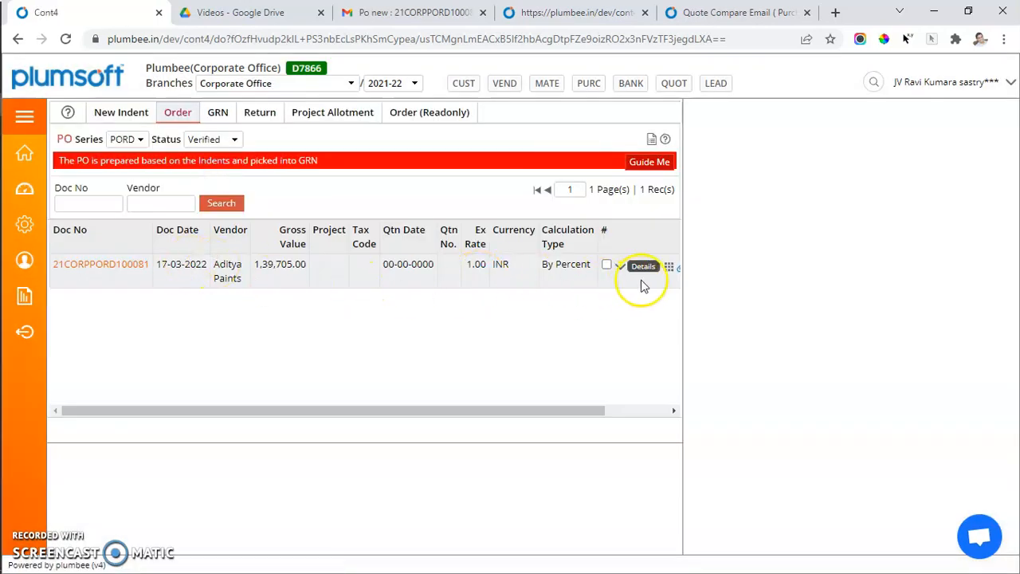
Approve PO 21CORPPORD100081 with the note 'OK go ahead'.
scroll(661, 269, "right", 2)
left_click(658, 268)
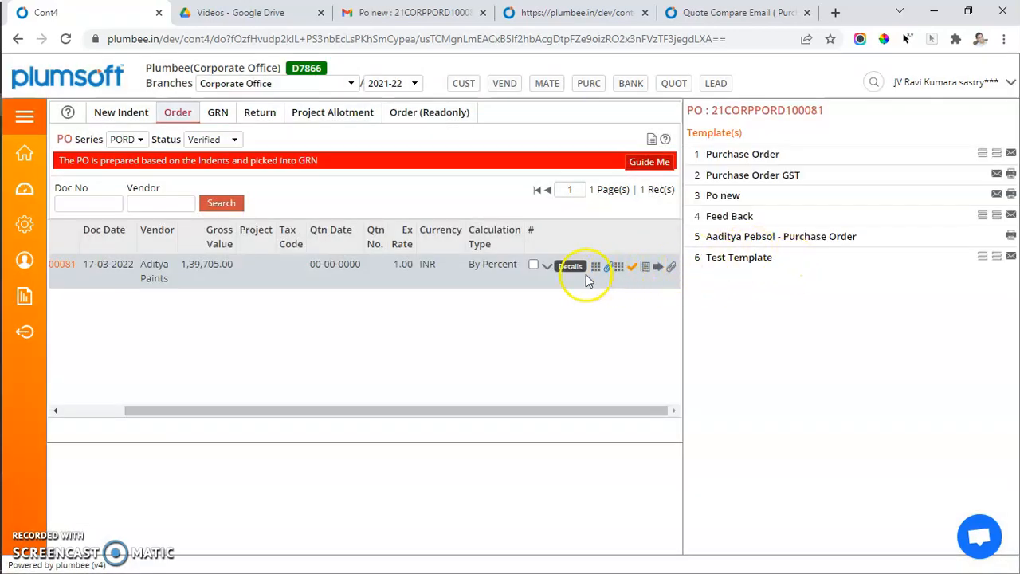
left_click(632, 268)
left_click(768, 321)
type("OK go ahead")
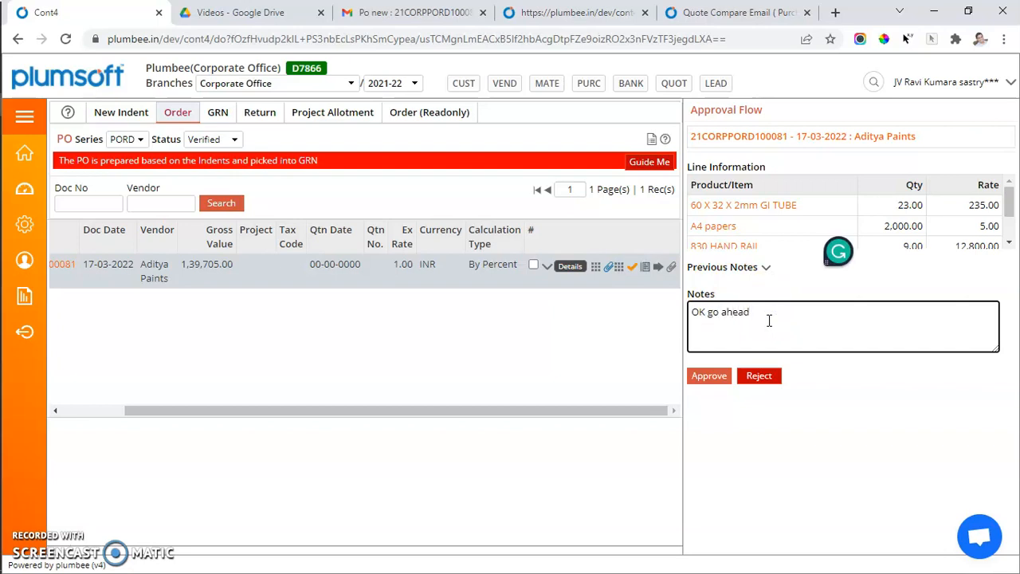
left_click(743, 269)
left_click(768, 271)
left_click(709, 430)
double_click(723, 312)
left_click(752, 298)
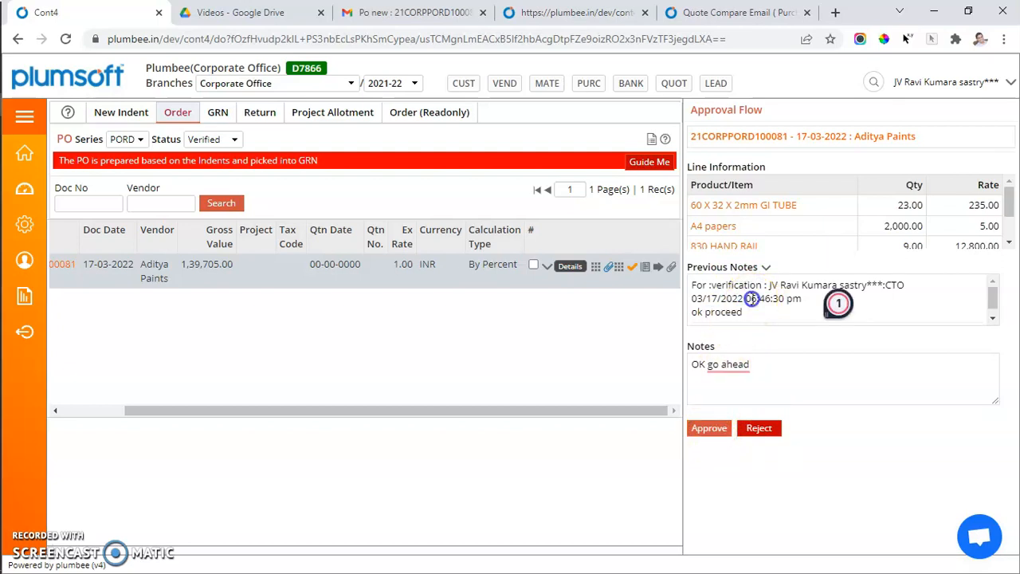
left_click(707, 488)
left_click(697, 430)
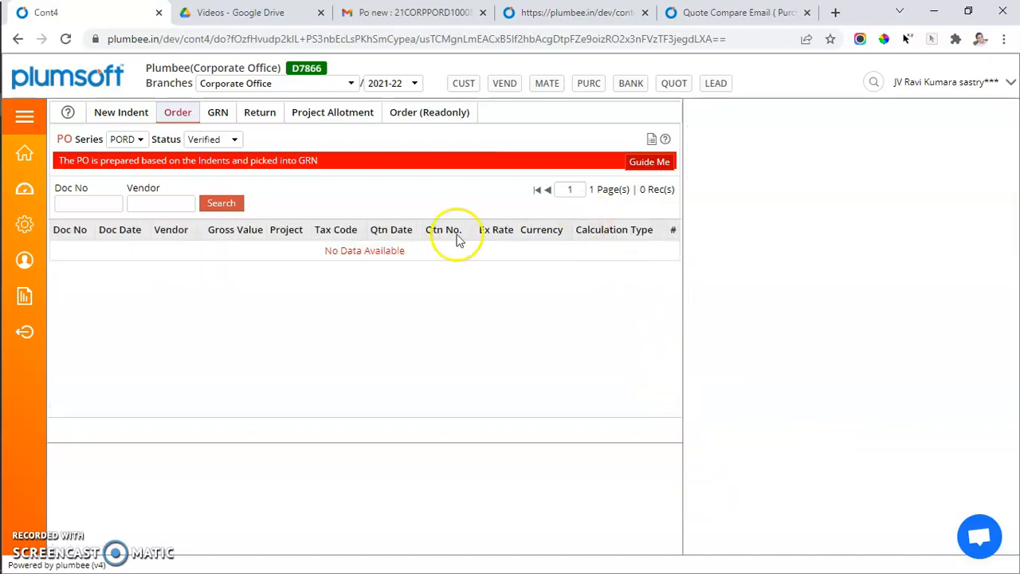
Switch the PO status filter to Approved.
left_click(234, 140)
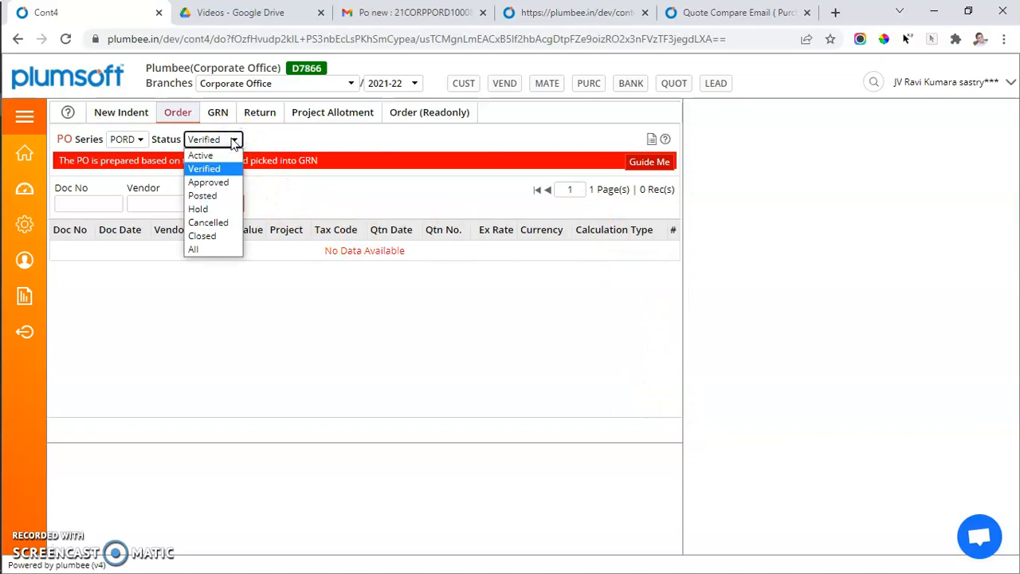
left_click(222, 195)
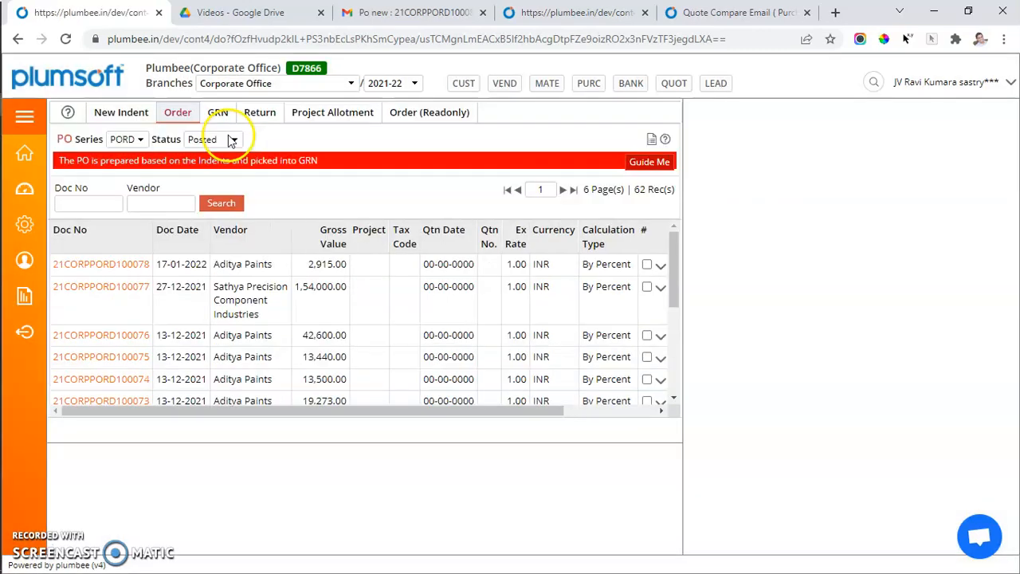
left_click(233, 141)
key("Up")
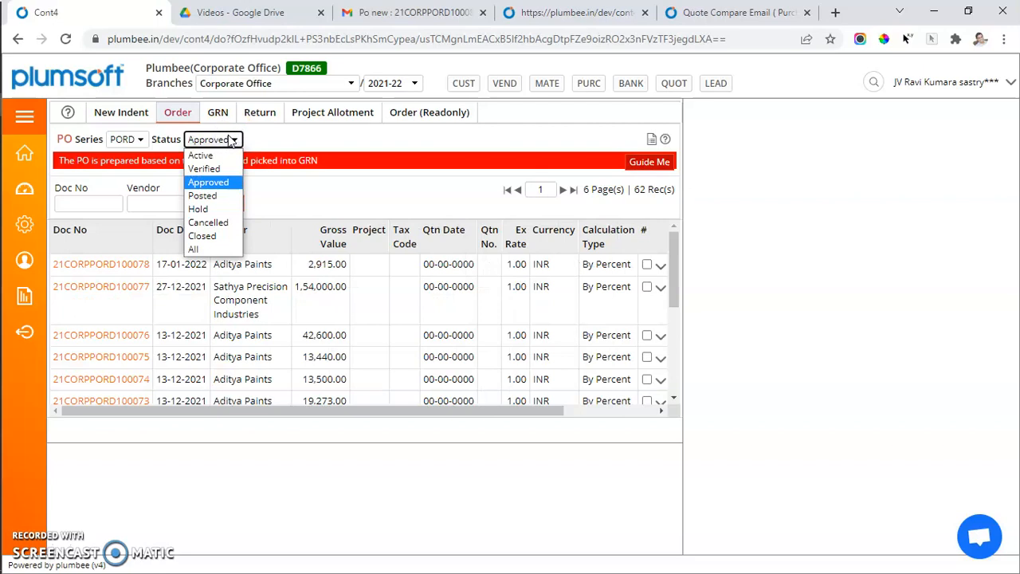
key("Return")
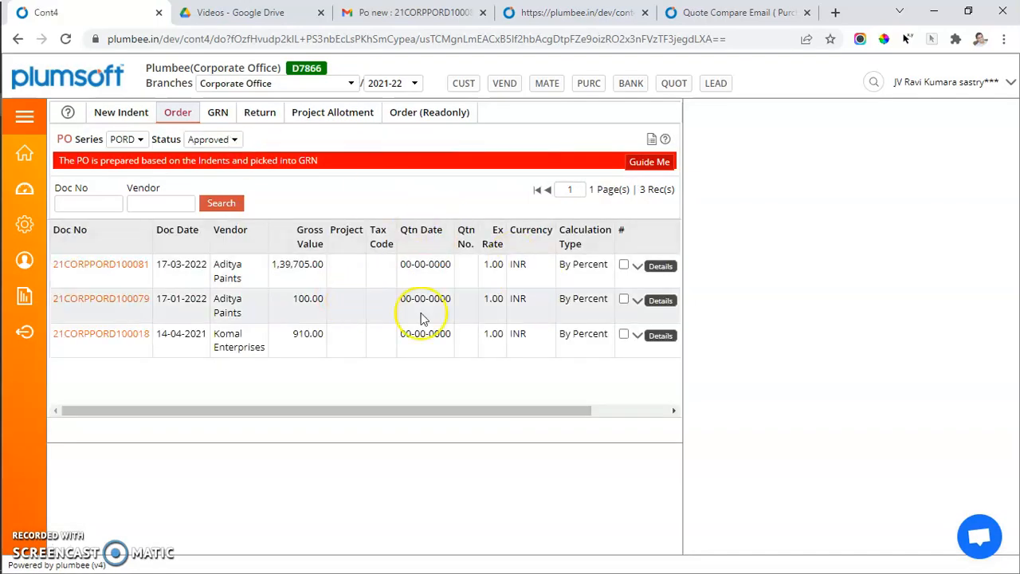
Post PO 21CORPPORD100081 with the note 'OK Fine release PO'.
double_click(189, 271)
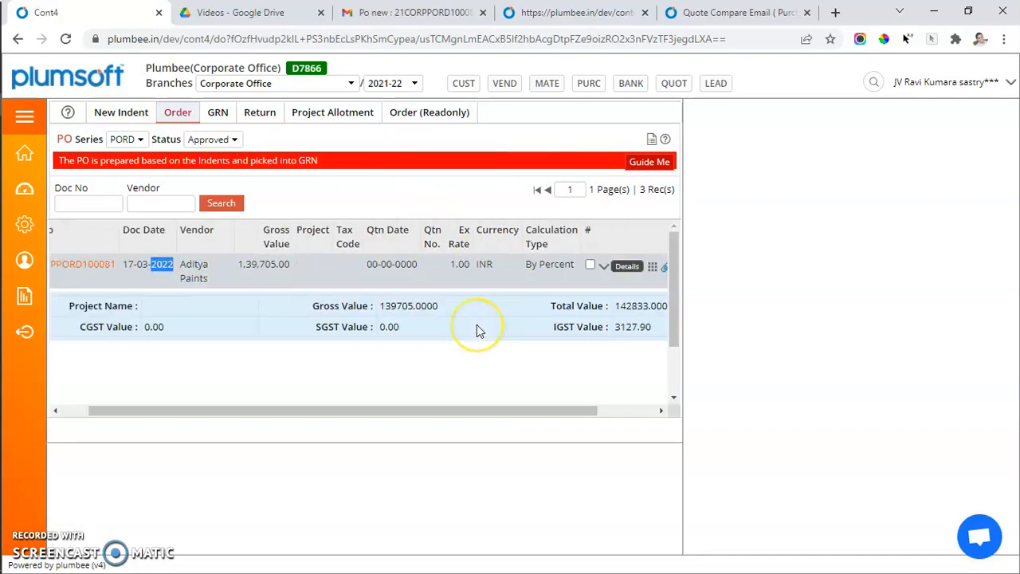
left_click(624, 268)
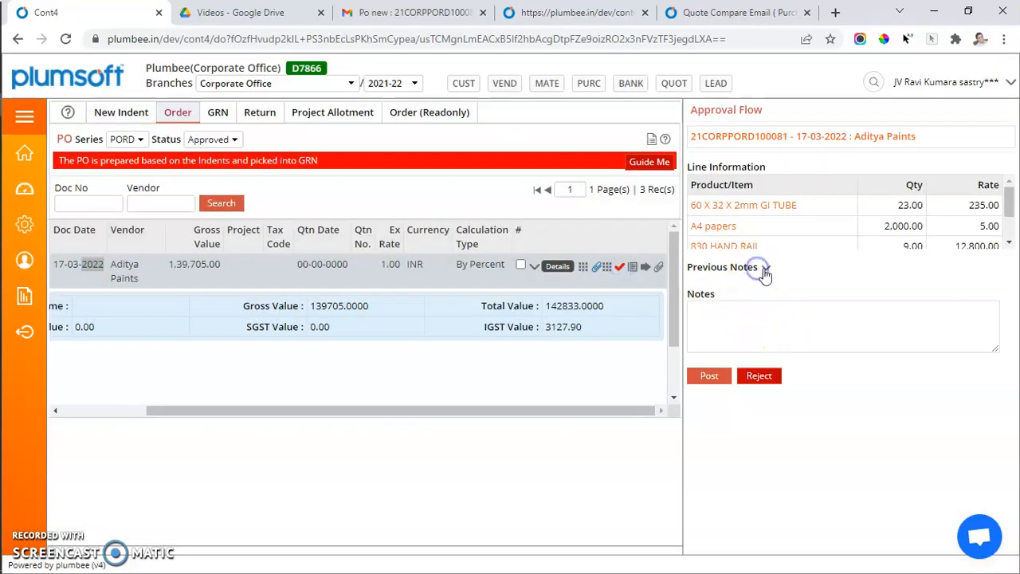
left_click(764, 269)
scroll(797, 317, "down", 1)
scroll(798, 311, "down", 2)
scroll(798, 311, "up", 1)
scroll(797, 311, "up", 1)
scroll(797, 311, "down", 2)
left_click(769, 378)
type("OK Fine release PO")
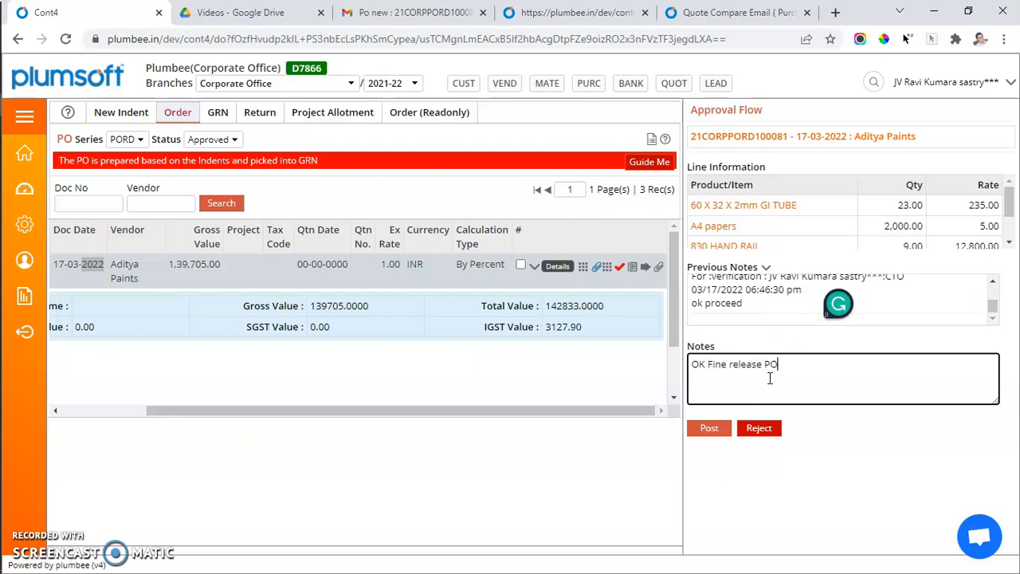
left_click(710, 428)
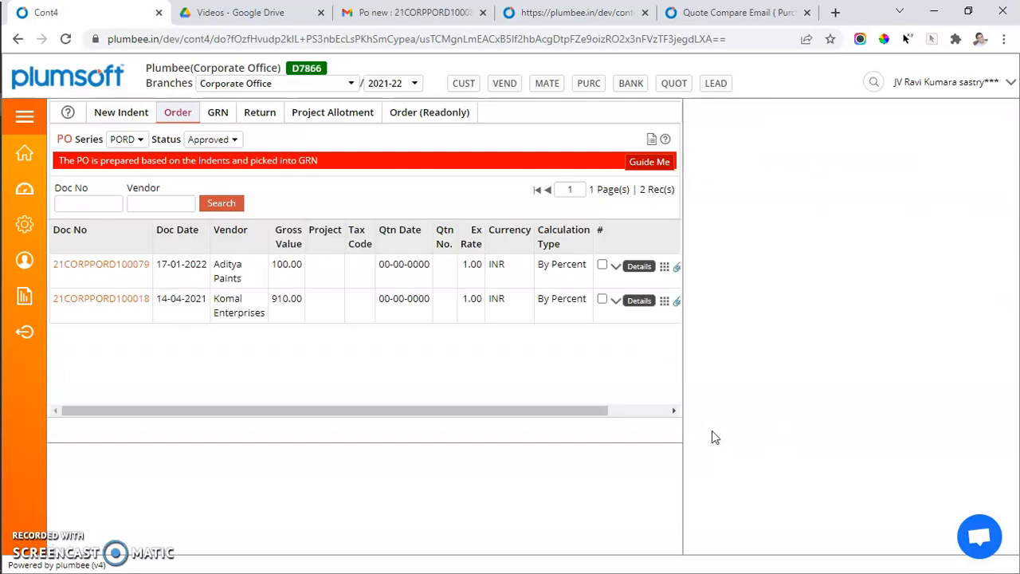
Filter the PO list to Posted purchase orders.
left_click(223, 143)
left_click(211, 195)
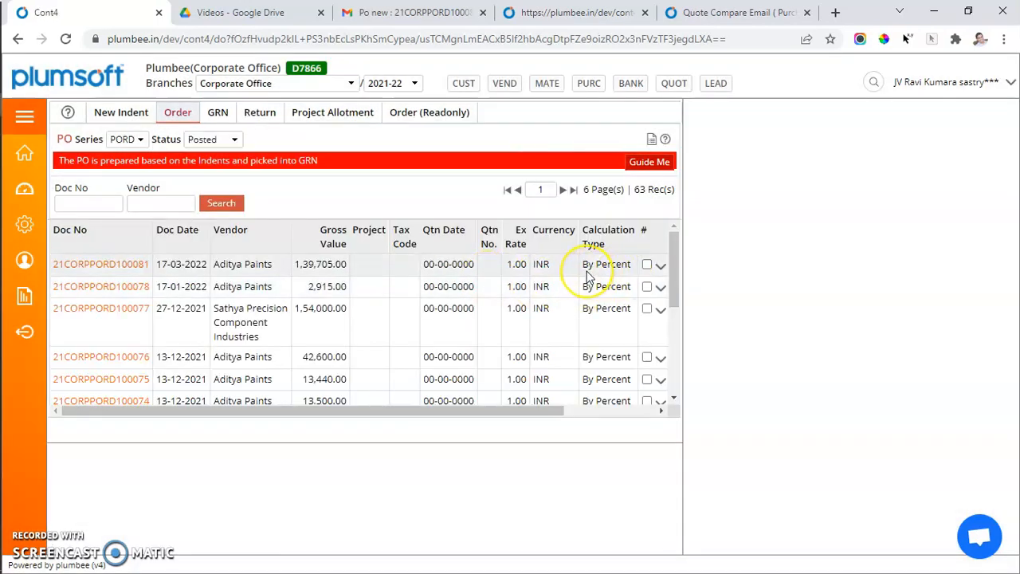
scroll(587, 275, "right", 2)
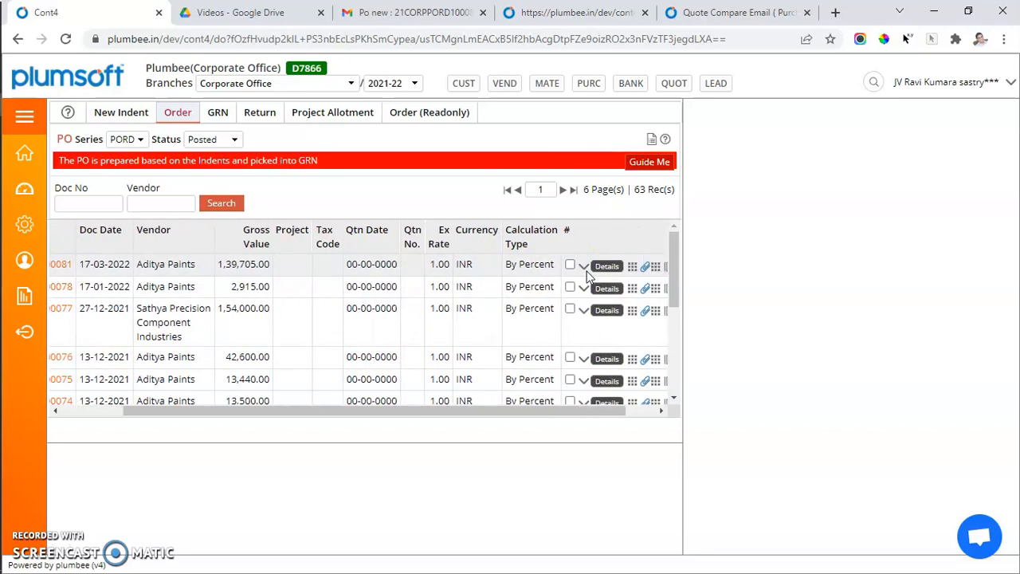
Open the Supply Thread for PO 21CORPPORD100081 and examine its backward and forward links to purchase indents.
left_click(586, 273)
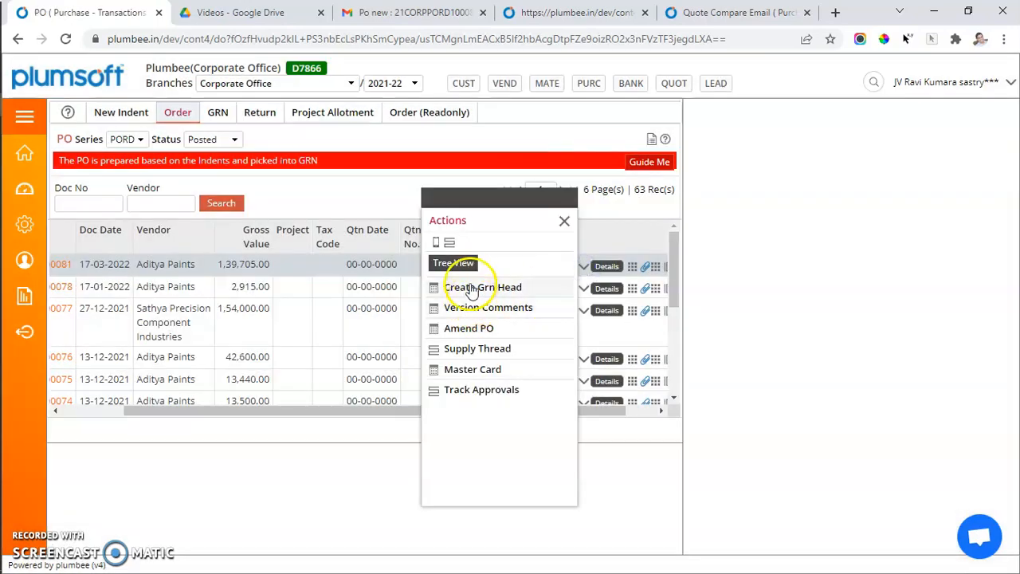
left_click(470, 350)
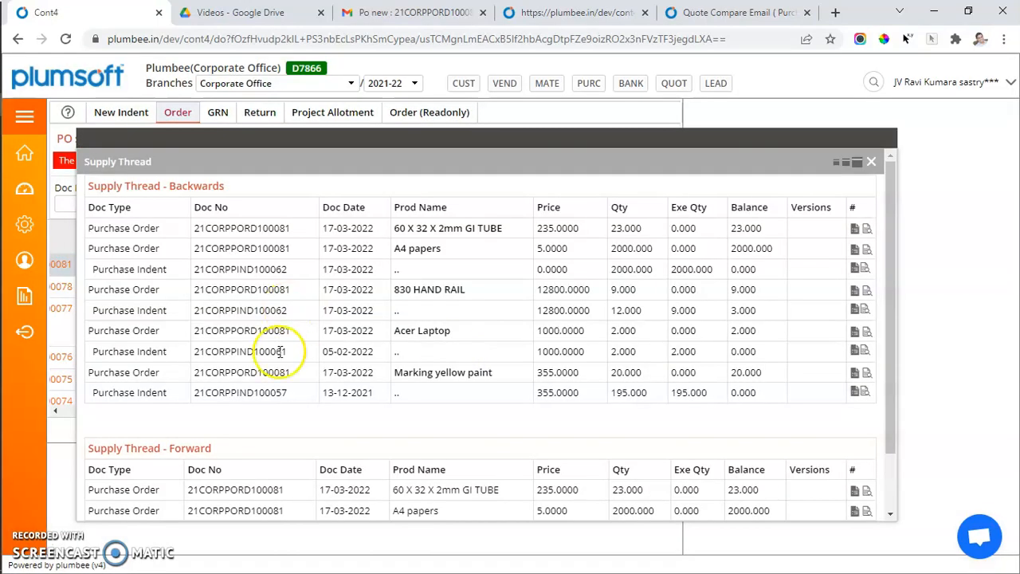
scroll(289, 399, "down", 2)
left_click_drag(92, 421, 222, 429)
scroll(221, 430, "up", 2)
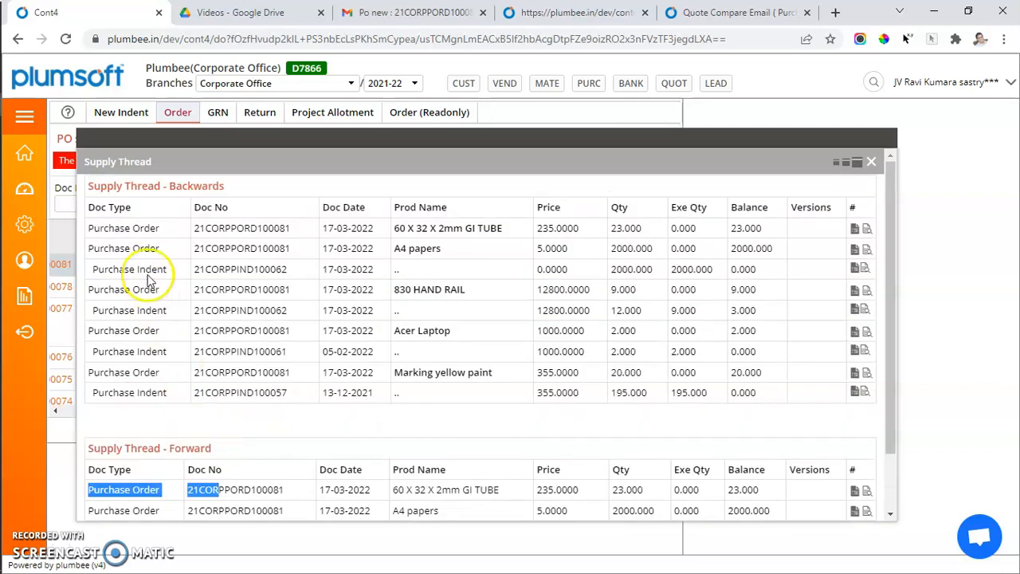
left_click_drag(90, 228, 165, 235)
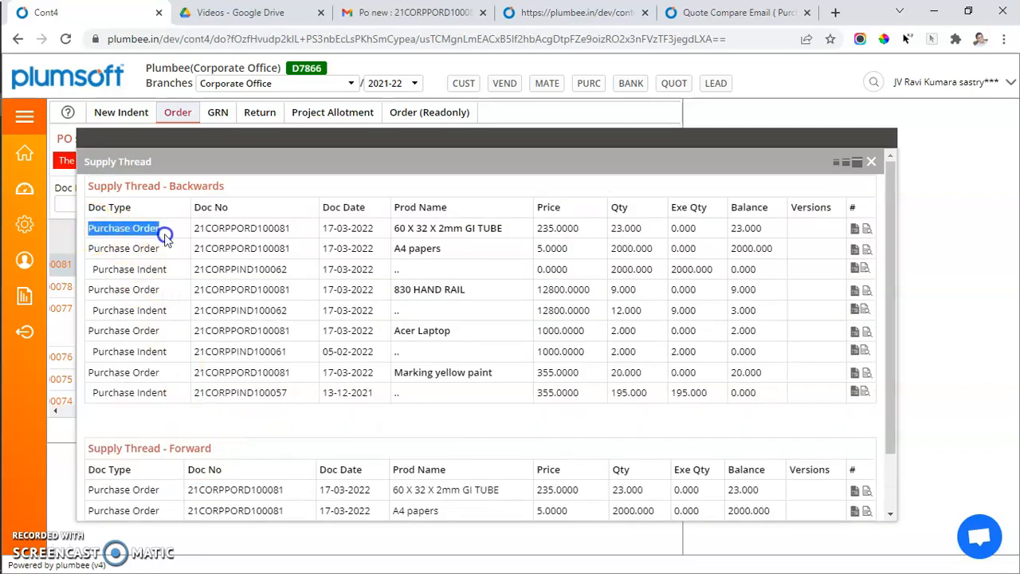
left_click(444, 229)
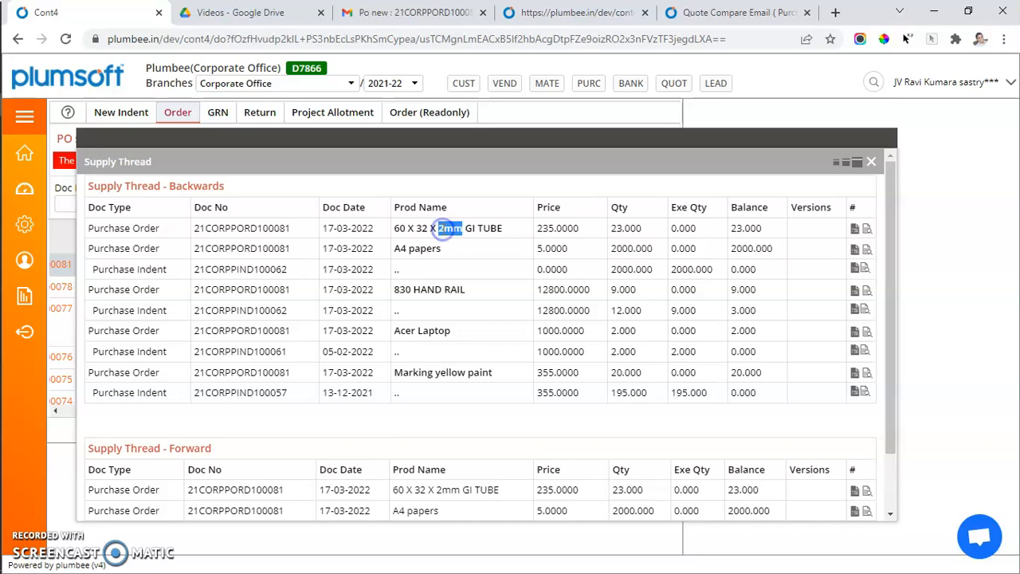
left_click_drag(89, 248, 172, 250)
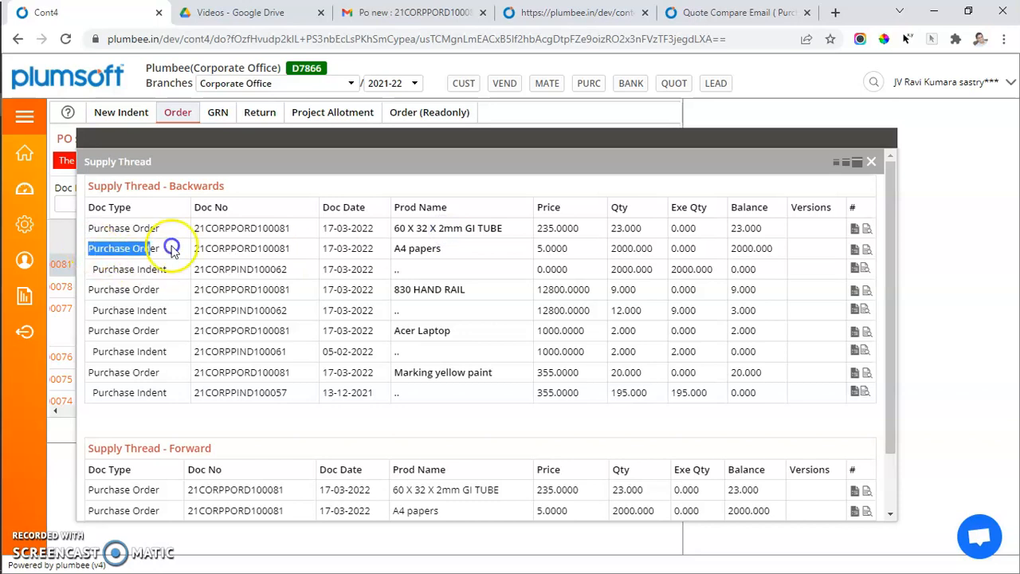
left_click_drag(109, 272, 169, 269)
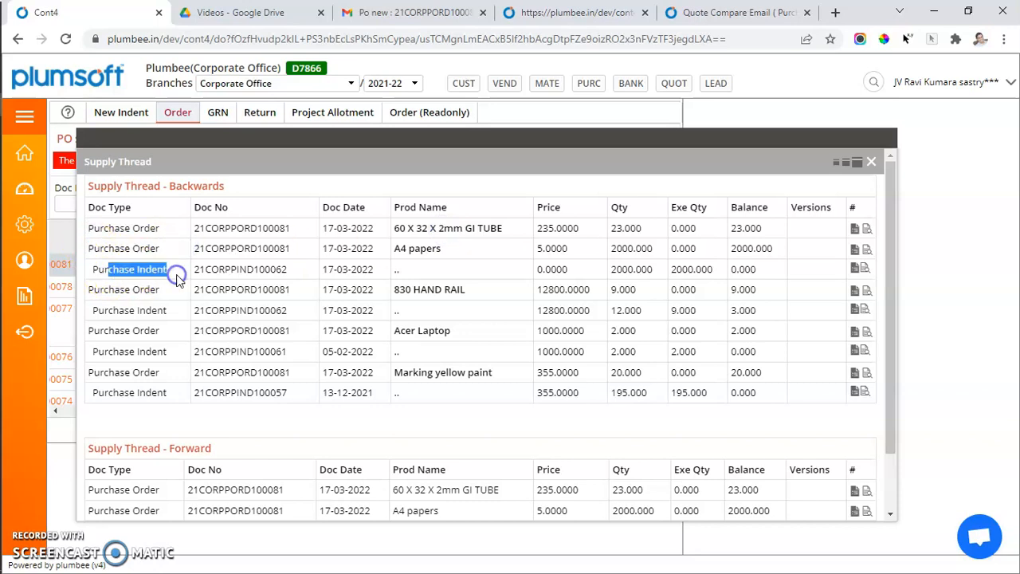
double_click(283, 231)
double_click(279, 248)
left_click_drag(279, 248, 280, 301)
left_click(281, 299)
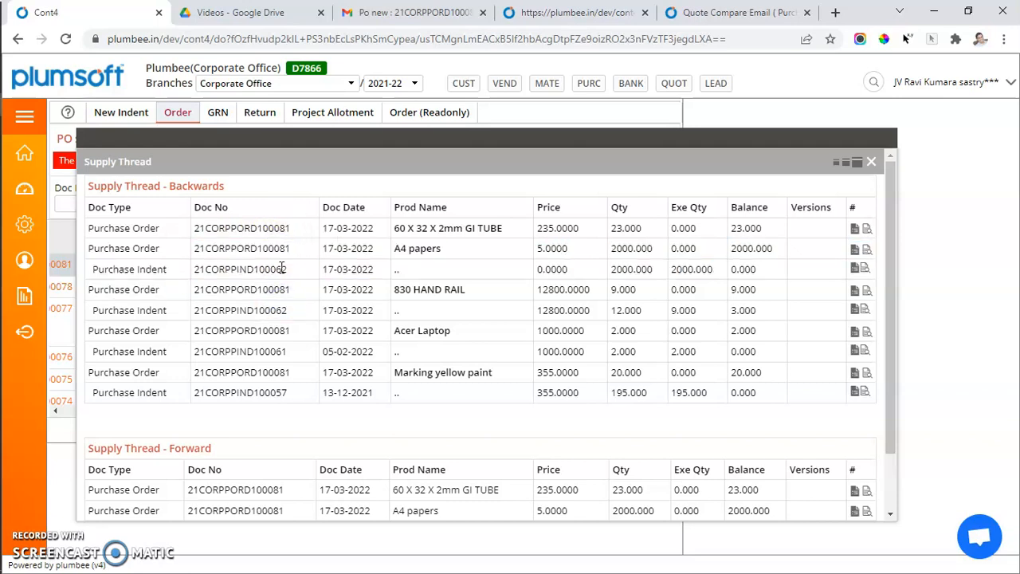
double_click(280, 268)
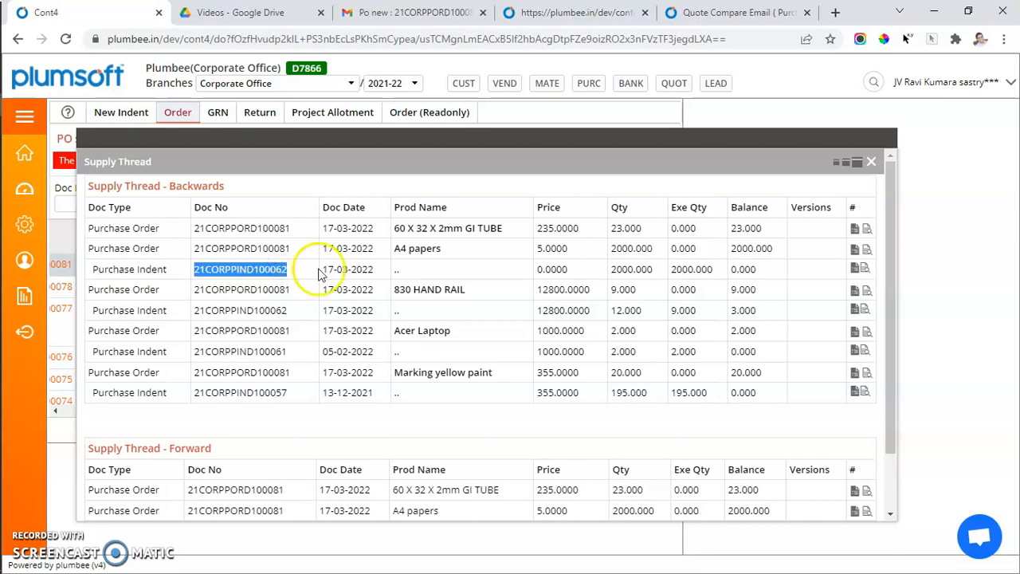
Examine the Supply Thread's indent and PO rows, their price, executed and balance quantities, then close the Supply Thread.
left_click(642, 248)
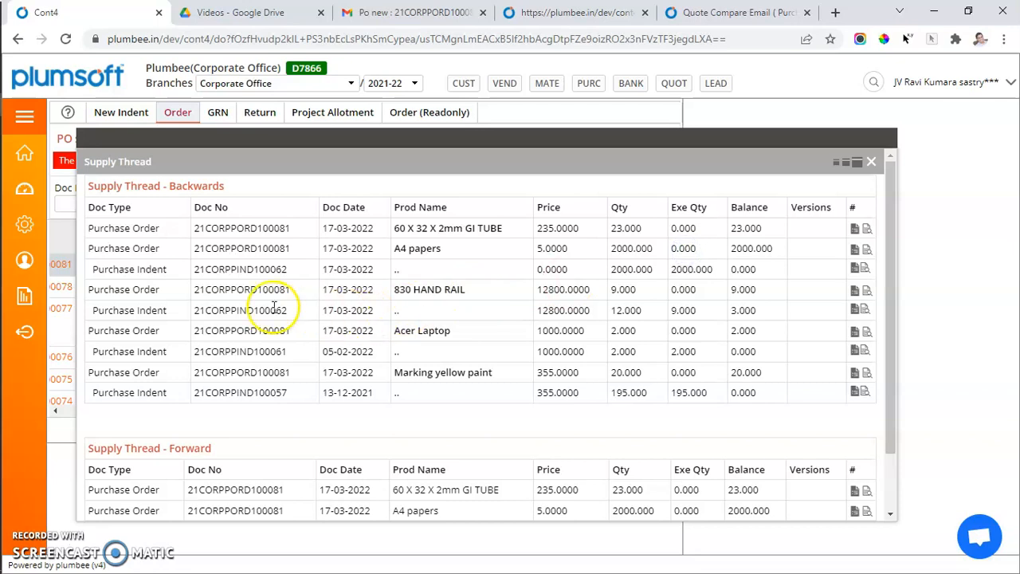
double_click(257, 290)
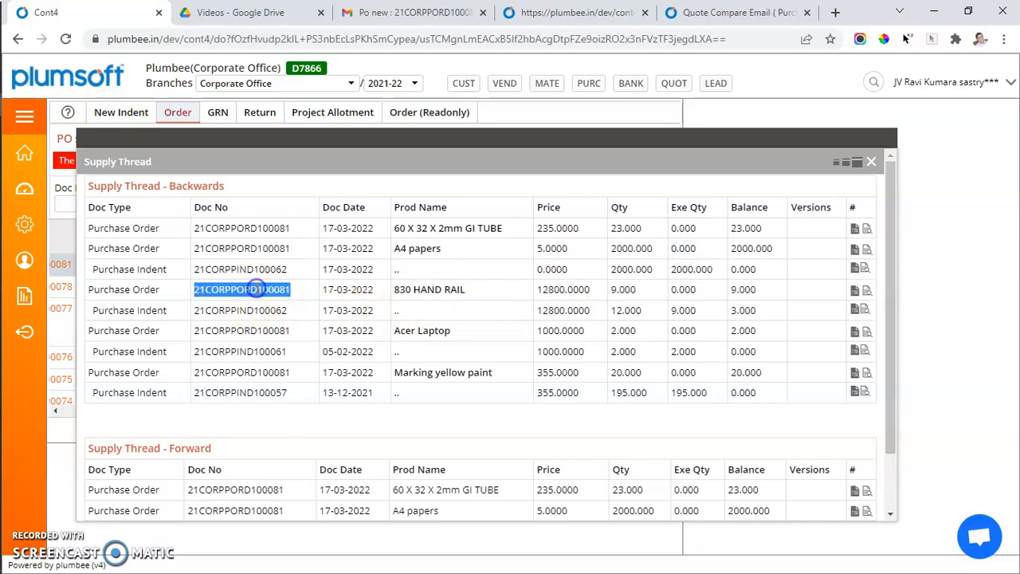
double_click(263, 311)
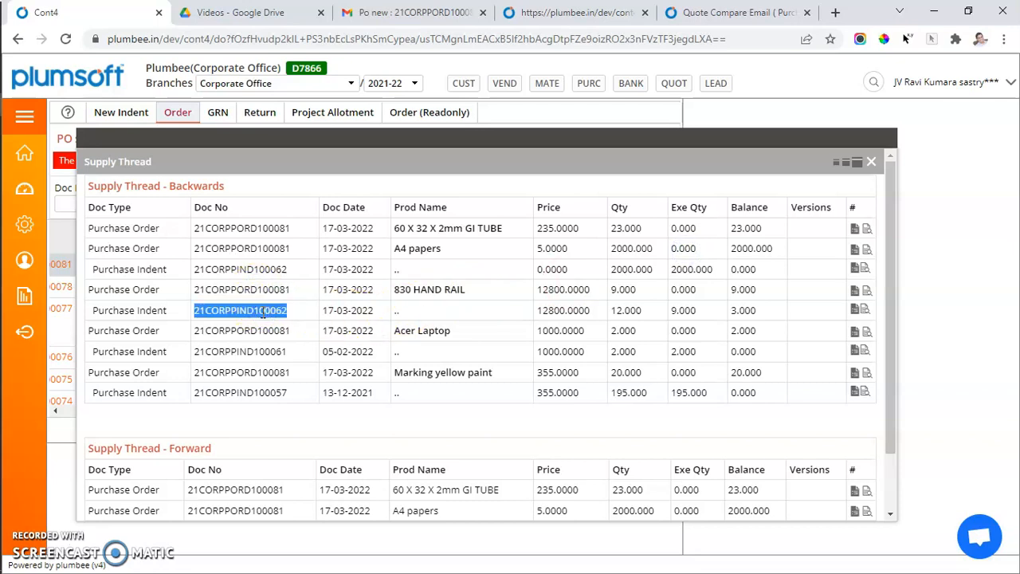
double_click(552, 311)
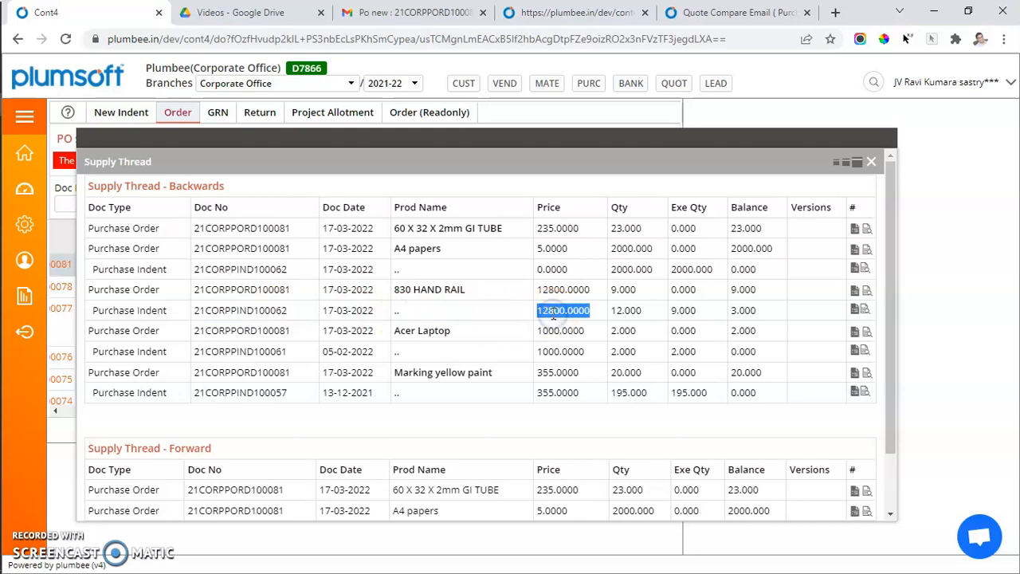
left_click(704, 312)
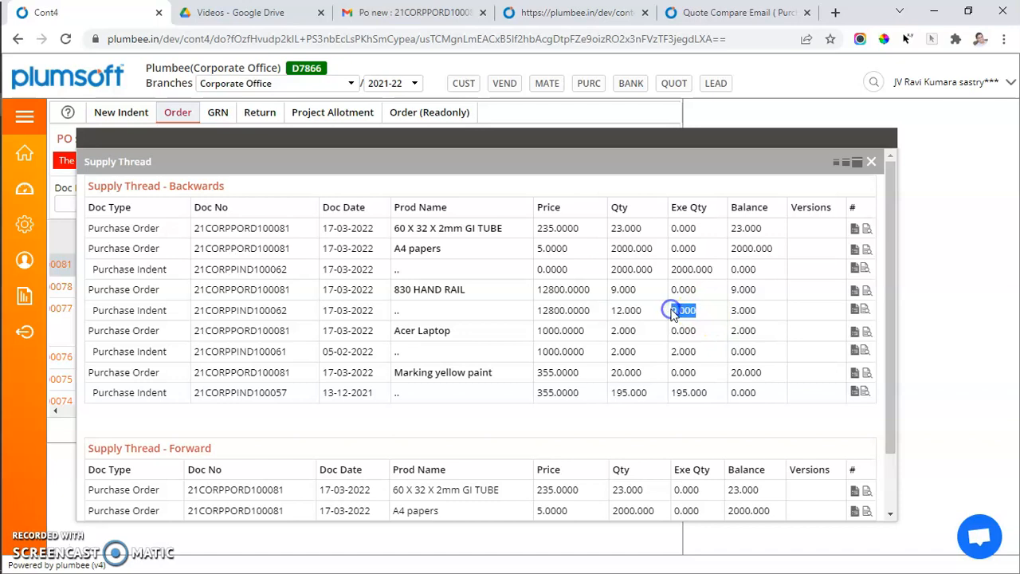
double_click(732, 311)
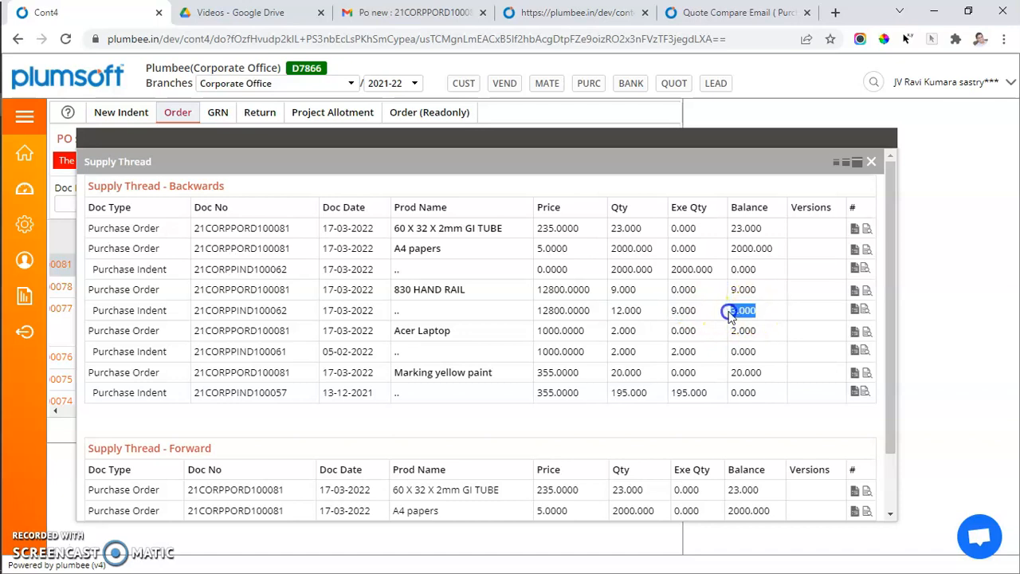
left_click(891, 155)
left_click(873, 164)
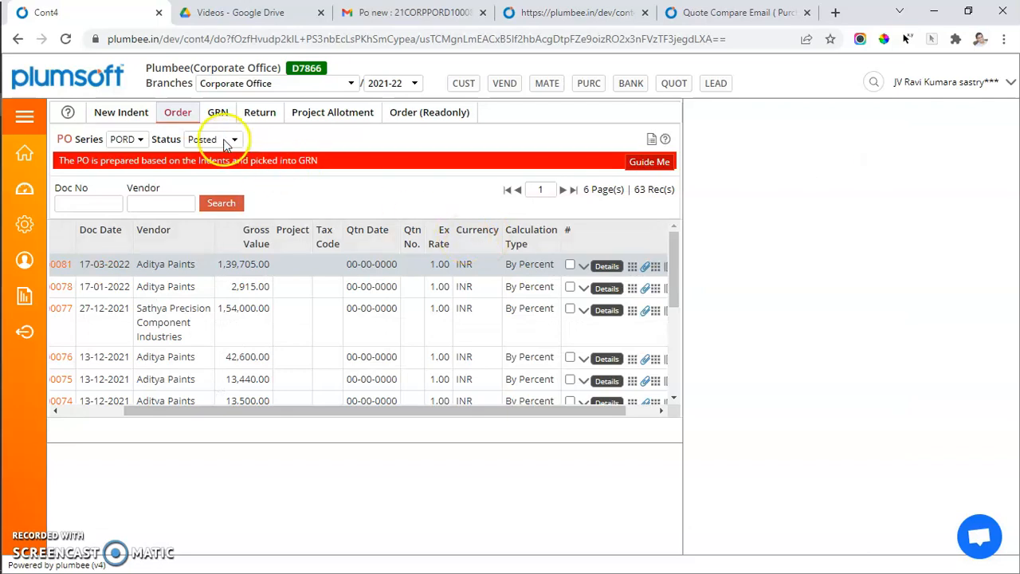
Switch the PO status filter to Active and open Pick Purchase Indent for PO 21CORPPORD100080 to view the pickable indent lines.
left_click(226, 141)
left_click(212, 154)
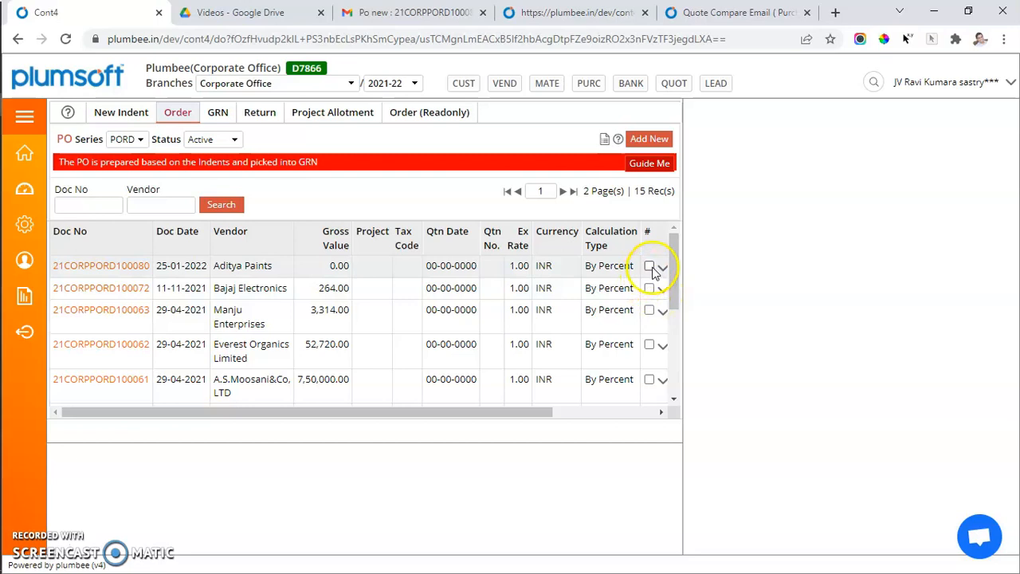
left_click(662, 268)
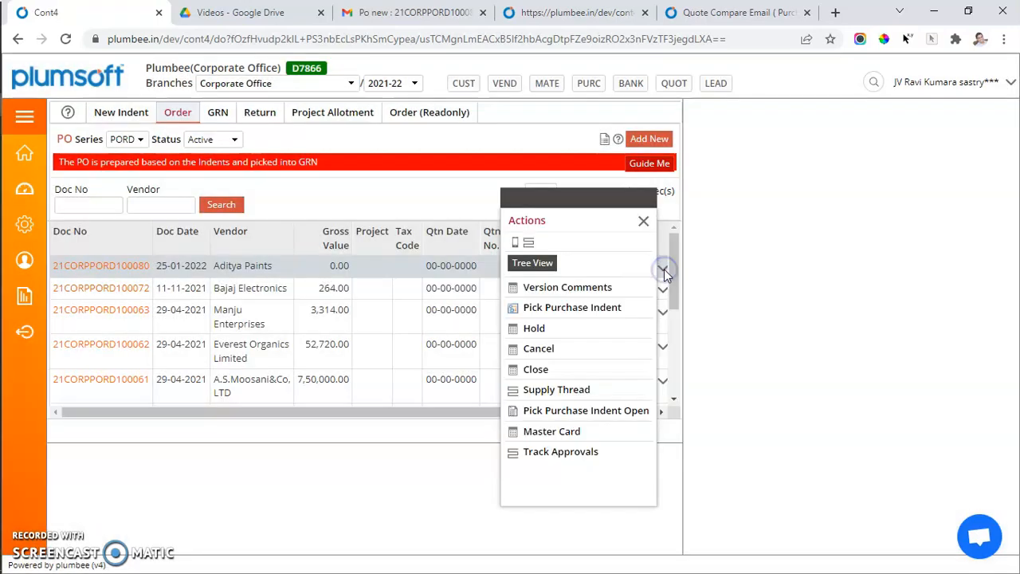
left_click(548, 307)
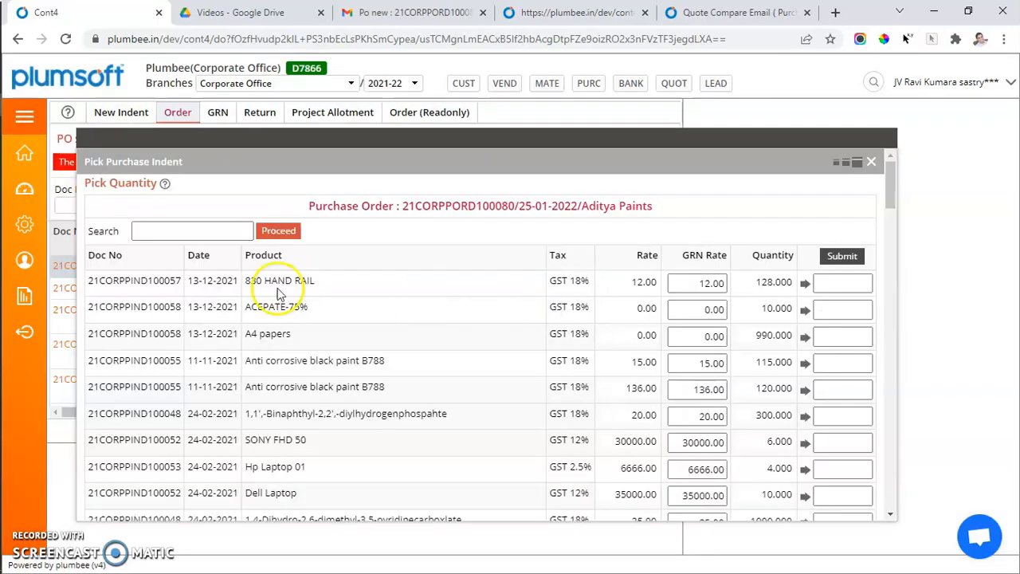
left_click_drag(247, 283, 339, 285)
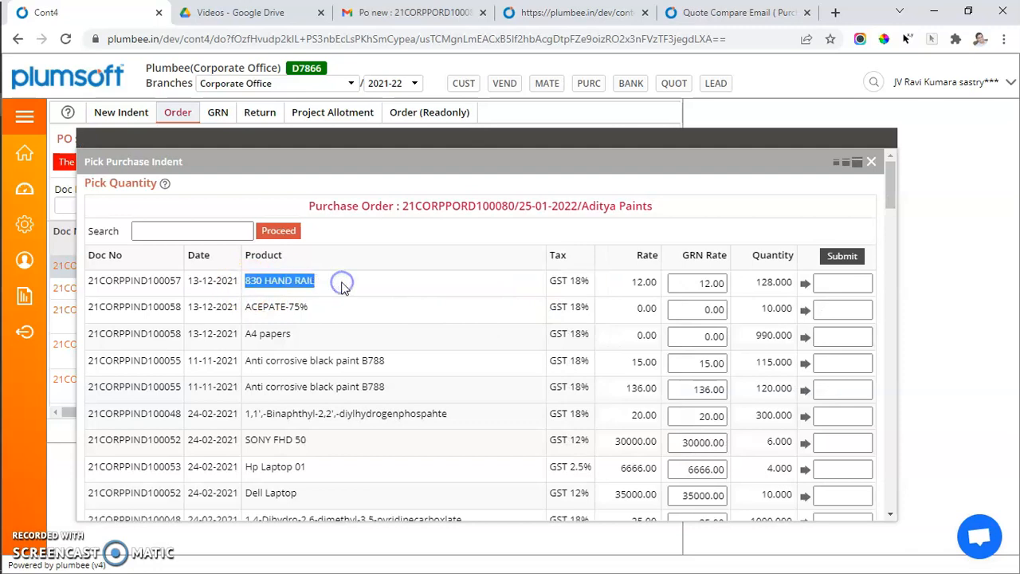
left_click(629, 283)
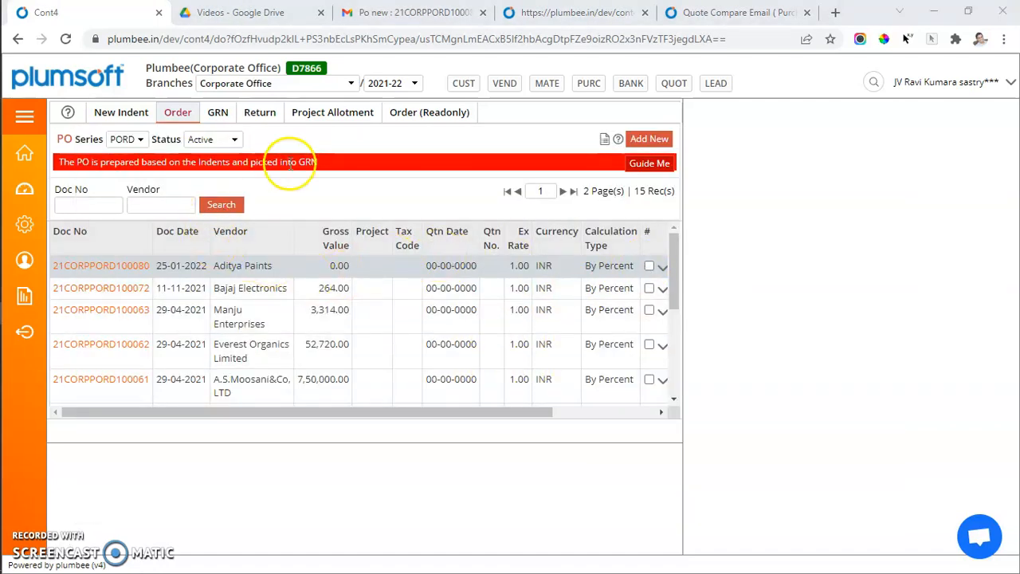
Open the GRN section, then switch to Wacom Inkspace and pick the orange pen colour for annotating the purchase diagram.
left_click(218, 113)
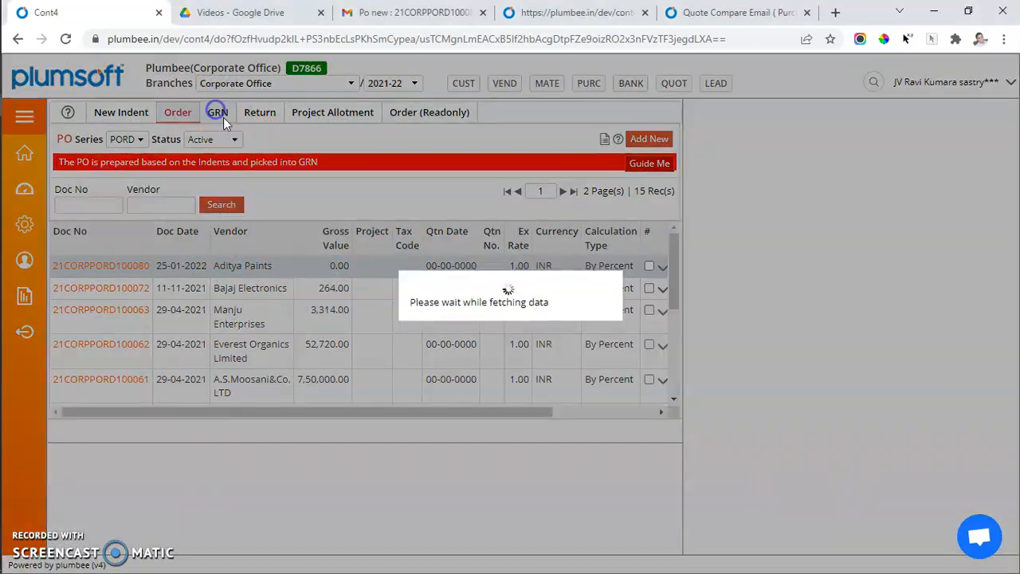
key("alt+Tab")
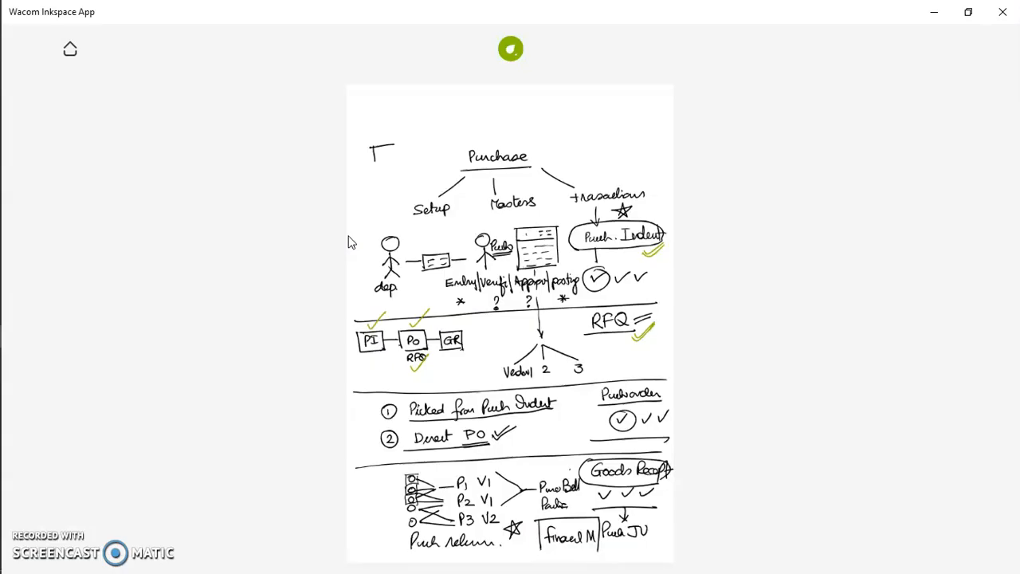
left_click(510, 51)
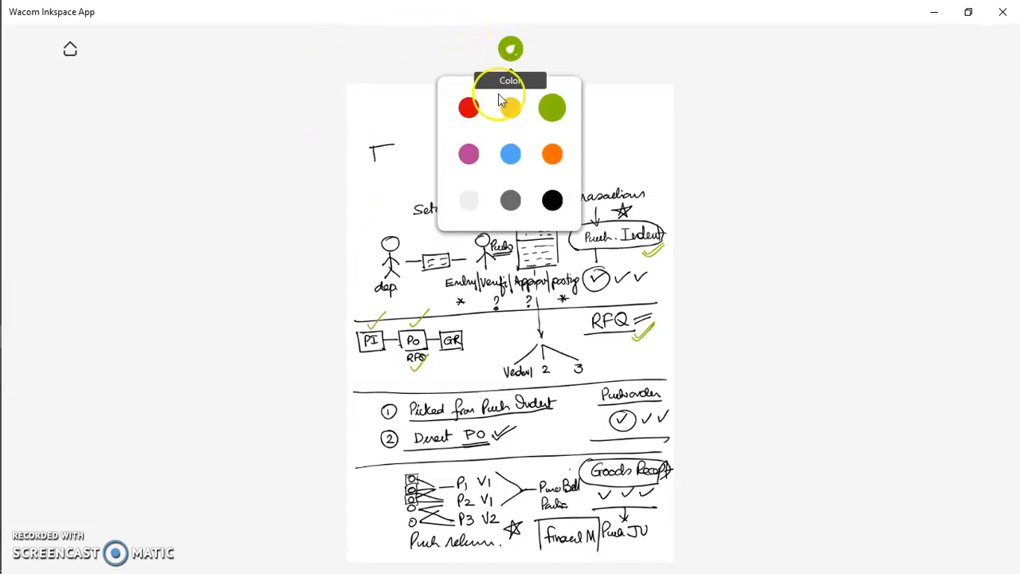
left_click(549, 151)
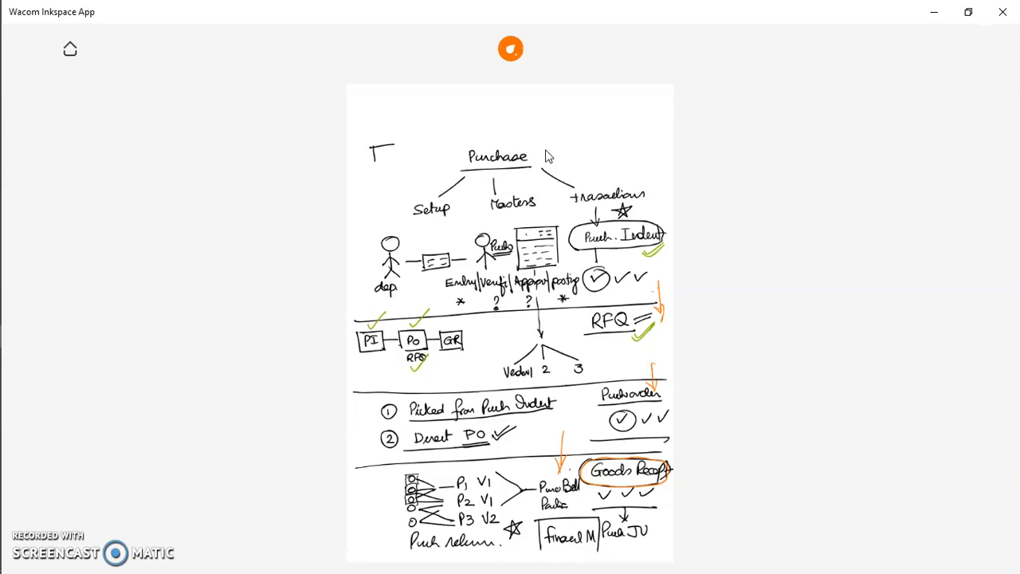
Return to the browser and add a new GRN for vendor Aditya Paints.
key("alt+Tab")
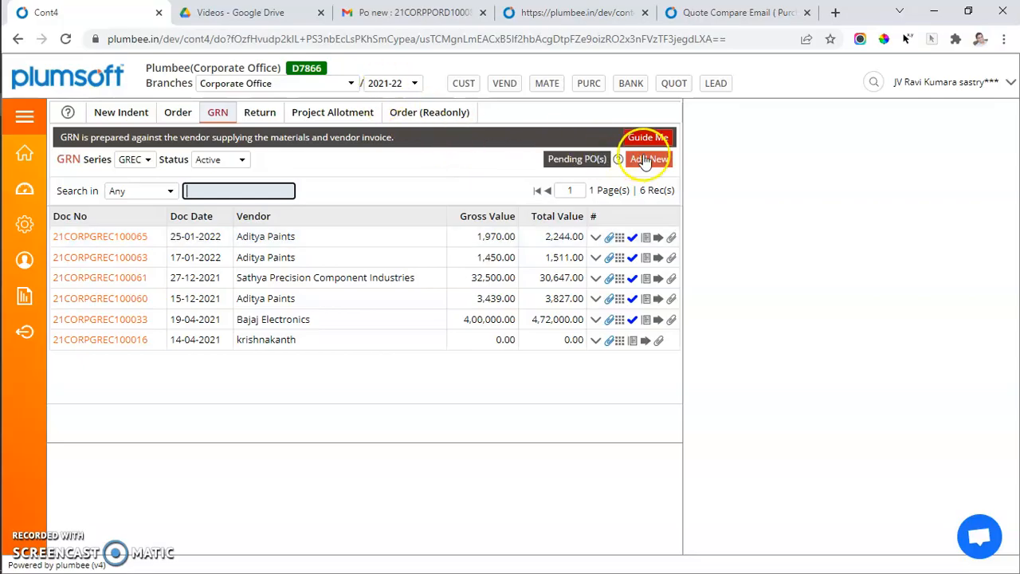
left_click(647, 160)
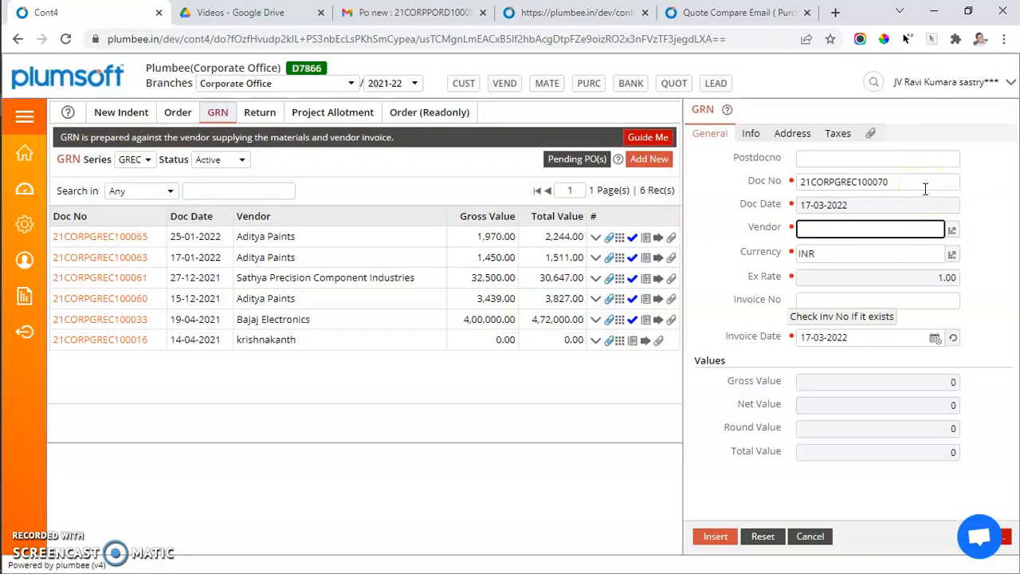
left_click(952, 230)
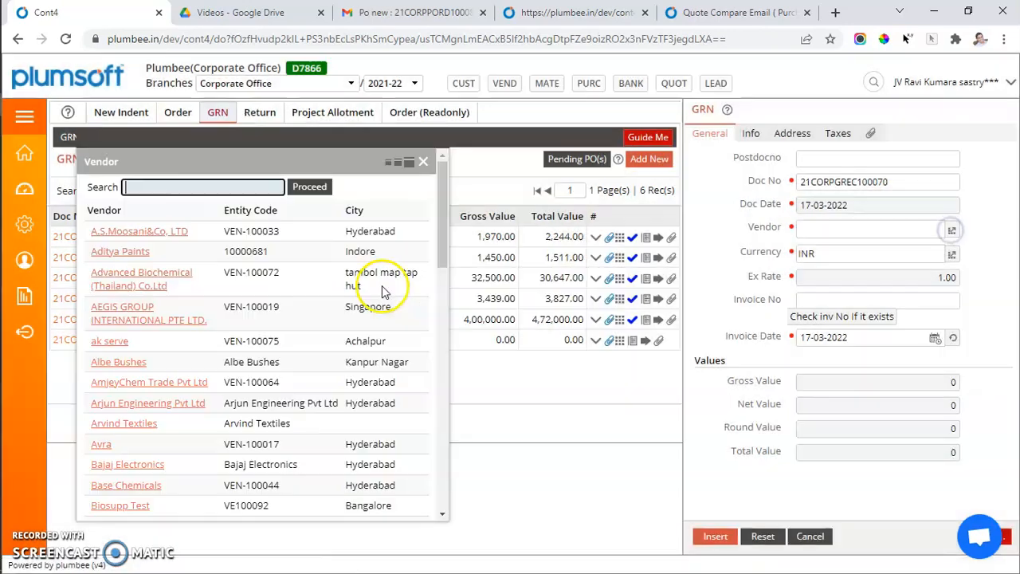
left_click(119, 251)
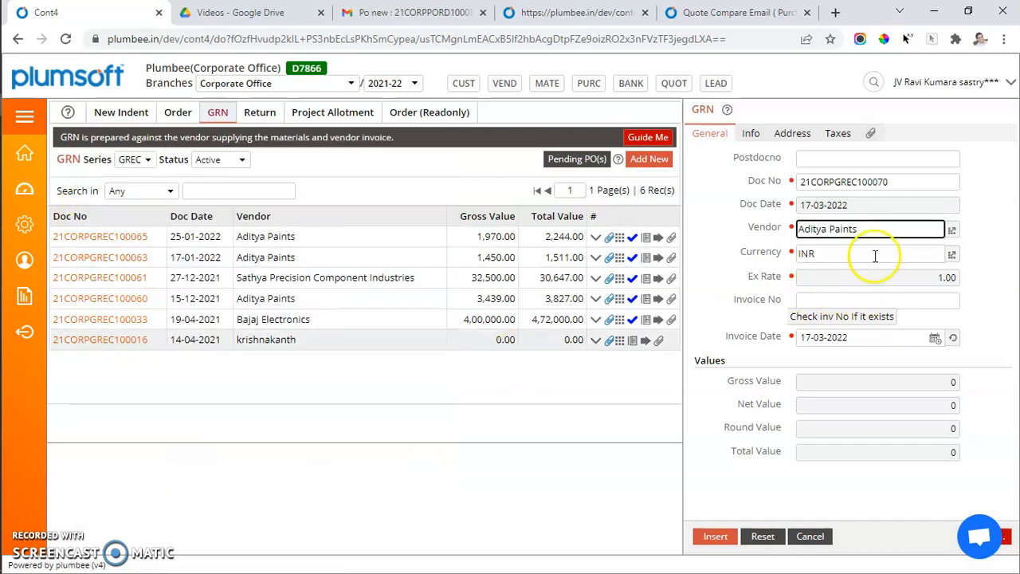
left_click(722, 540)
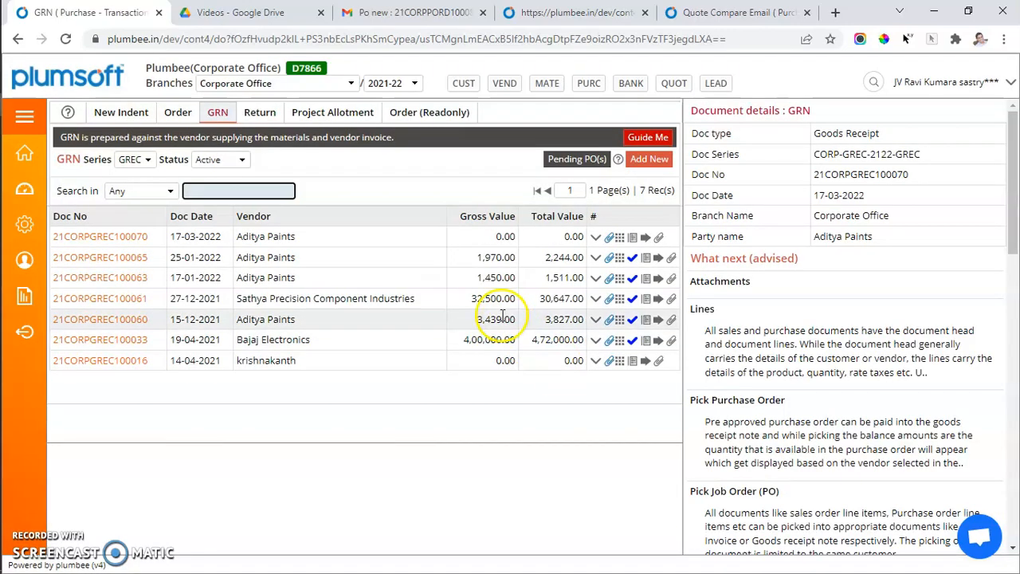
Open Pick Purchase Order for GRN 21CORPGREC100070 and review the pending lines of PO 21CORPPORD100081.
left_click(619, 237)
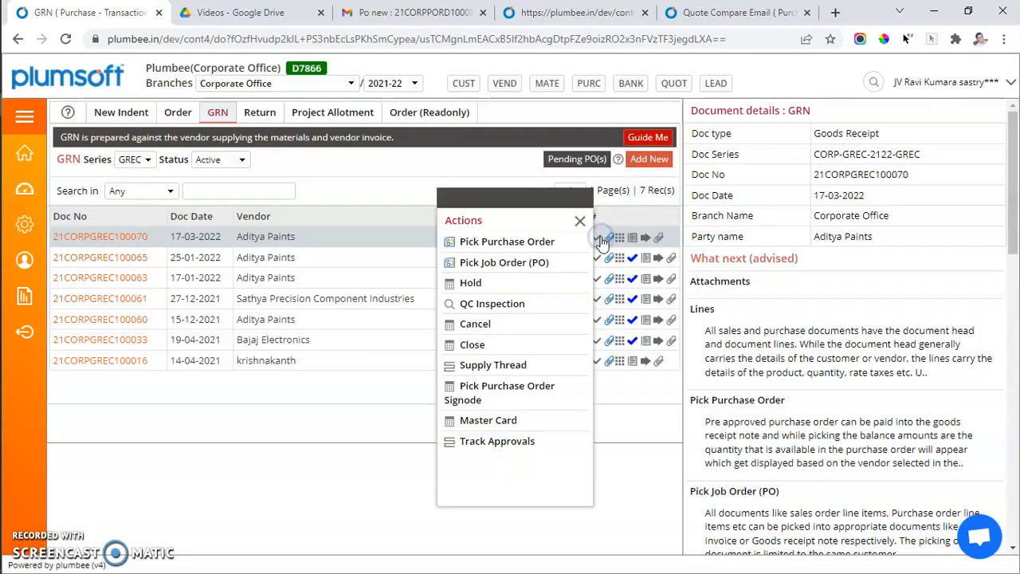
left_click(501, 269)
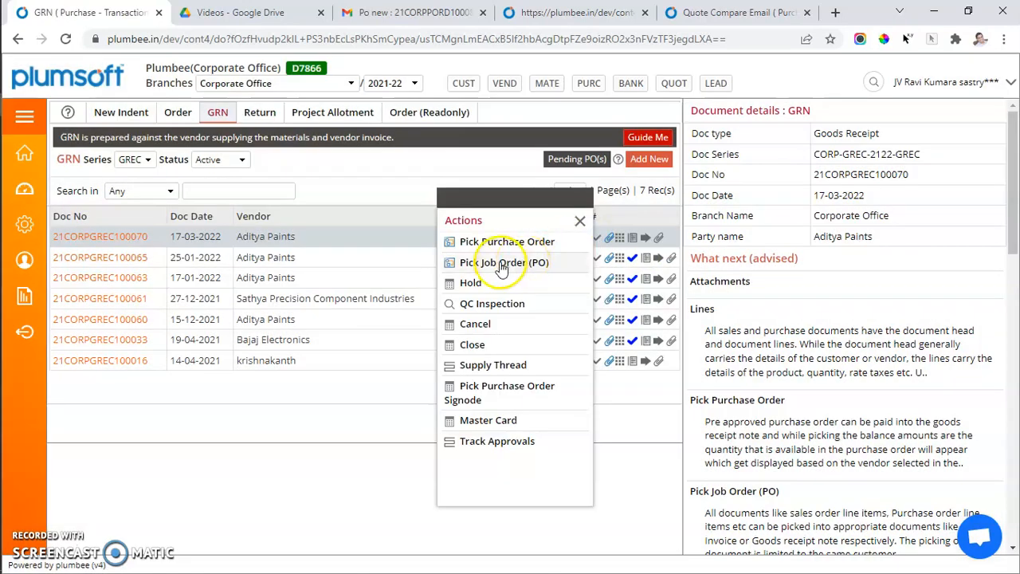
left_click(503, 242)
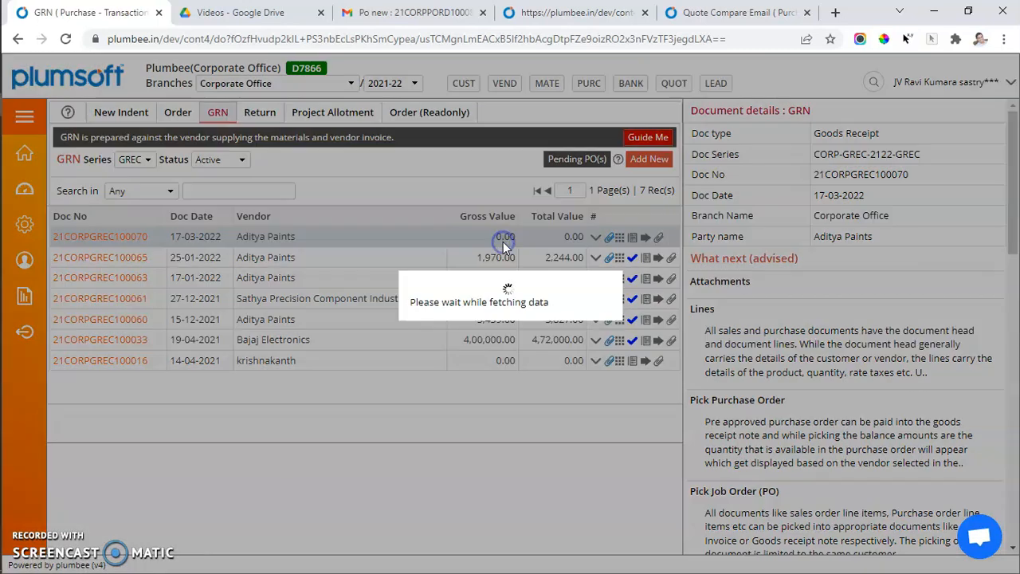
left_click(455, 303)
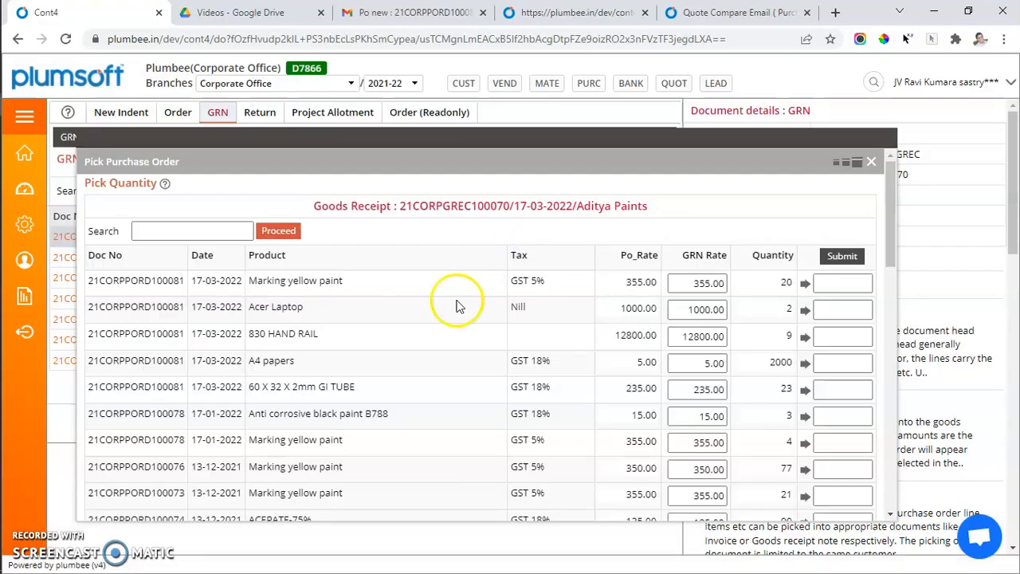
scroll(414, 288, "down", 3)
scroll(414, 291, "up", 3)
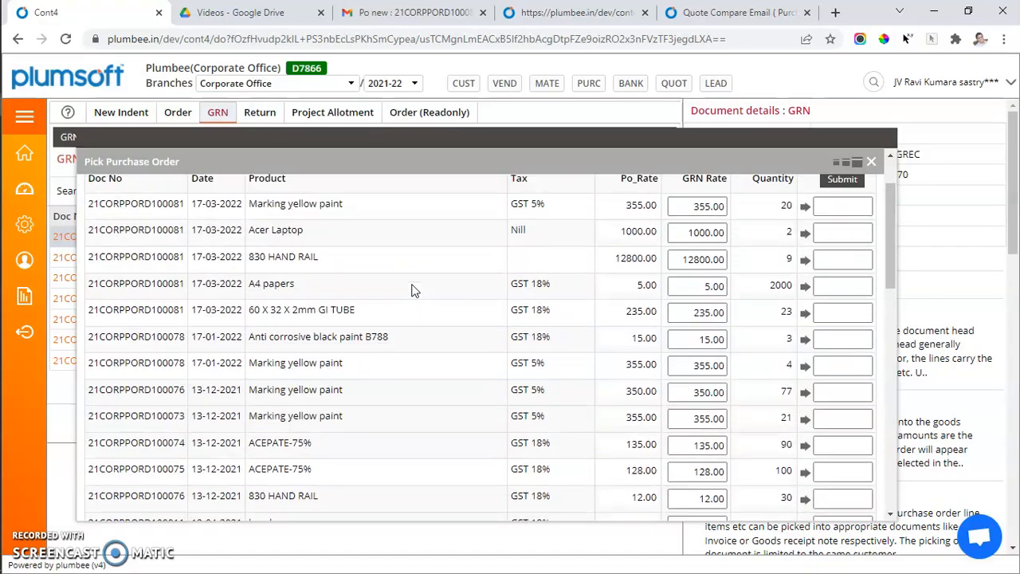
scroll(412, 291, "down", 3)
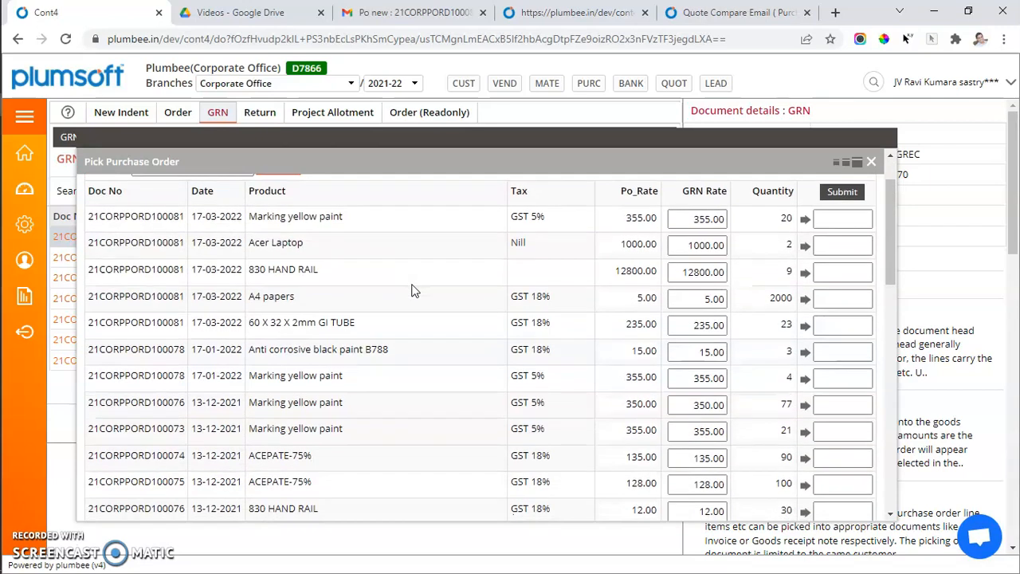
scroll(413, 291, "up", 2)
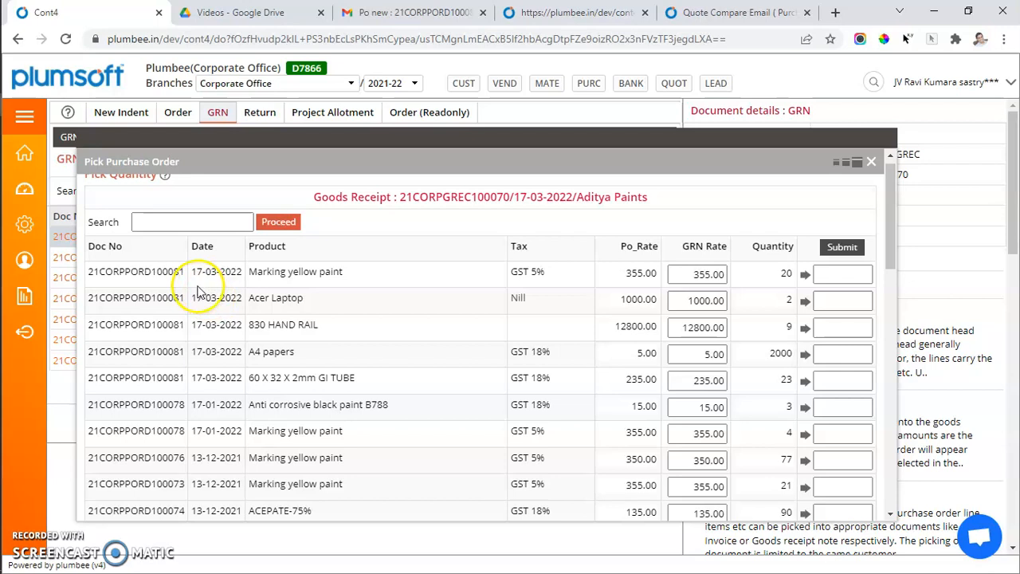
left_click_drag(146, 272, 166, 272)
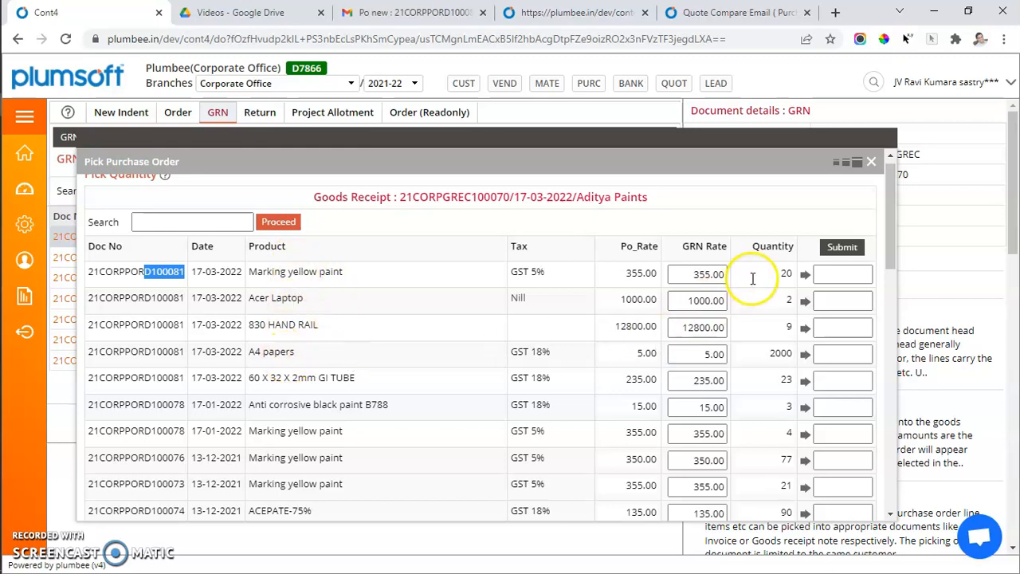
left_click_drag(694, 275, 718, 275)
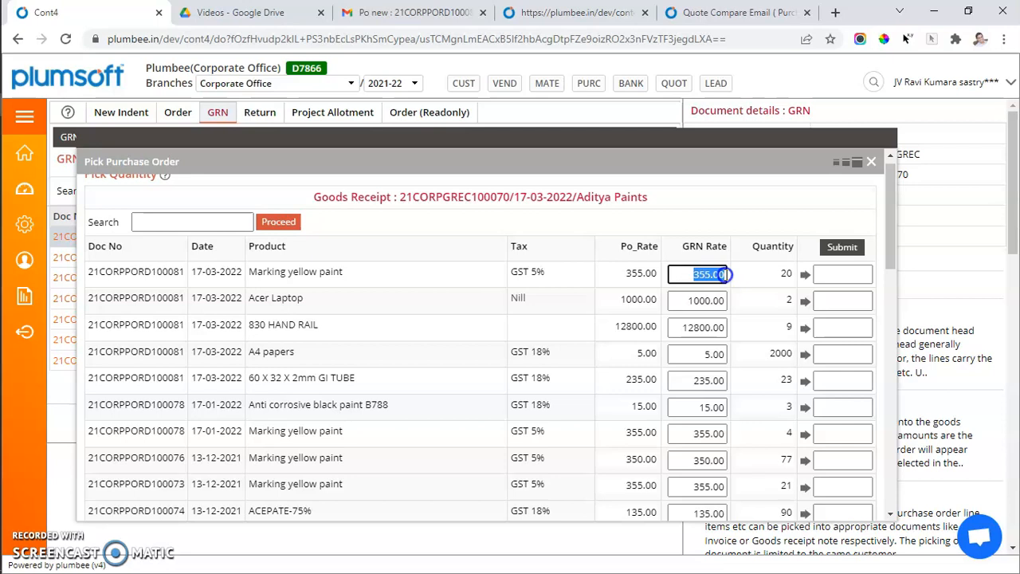
Pick 12 Marking yellow paint, 2 Acer Laptop, 9 830 HAND RAIL and 1200 A4 papers from PO 21CORPPORD100081 and submit.
left_click(826, 275)
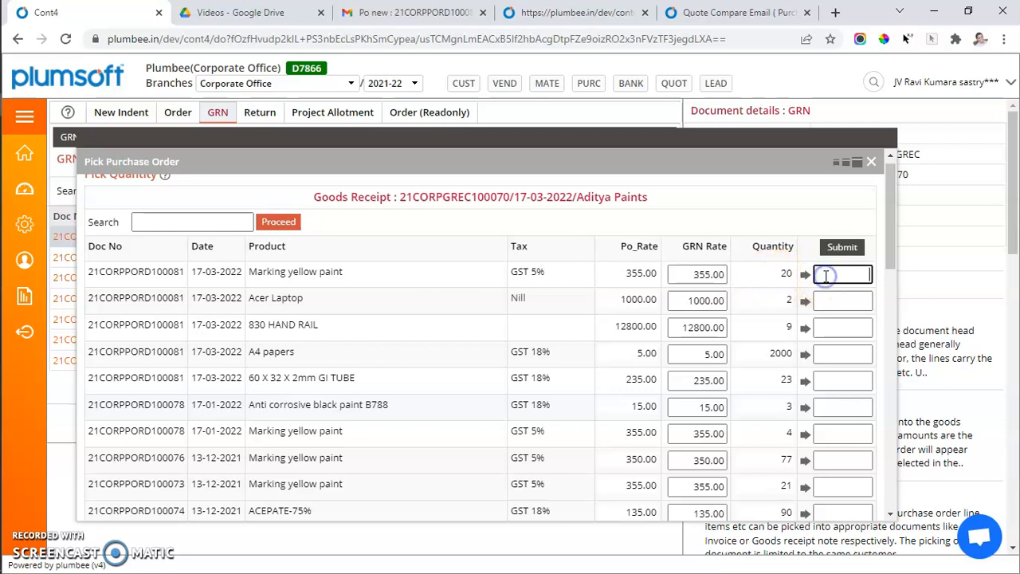
type("12")
left_click(805, 300)
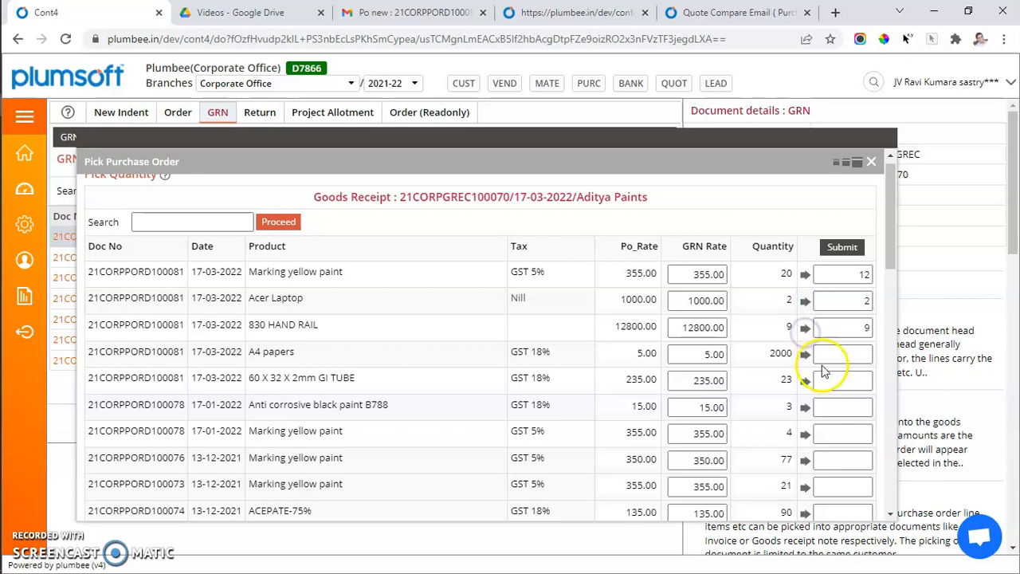
left_click(840, 356)
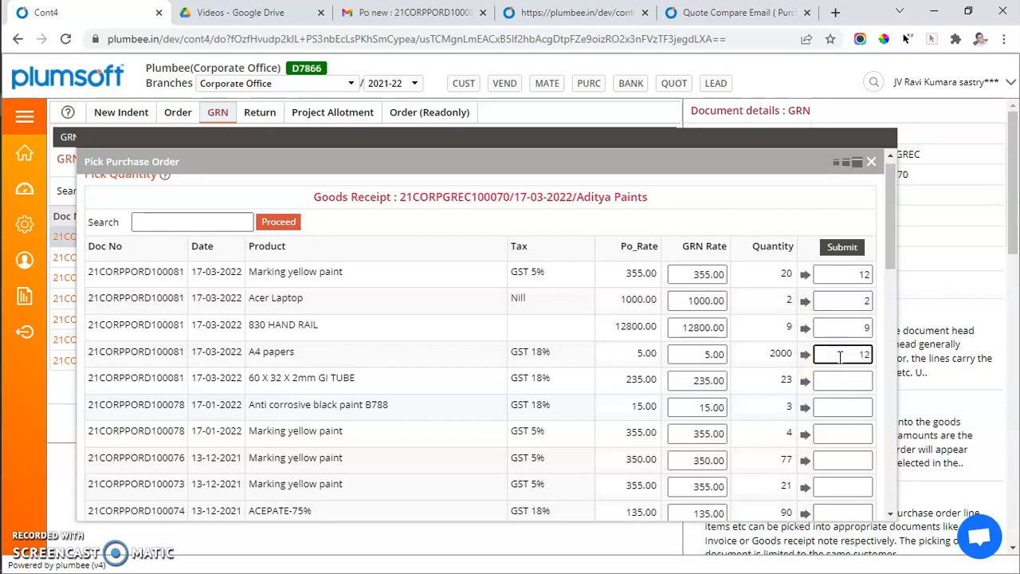
type("1200")
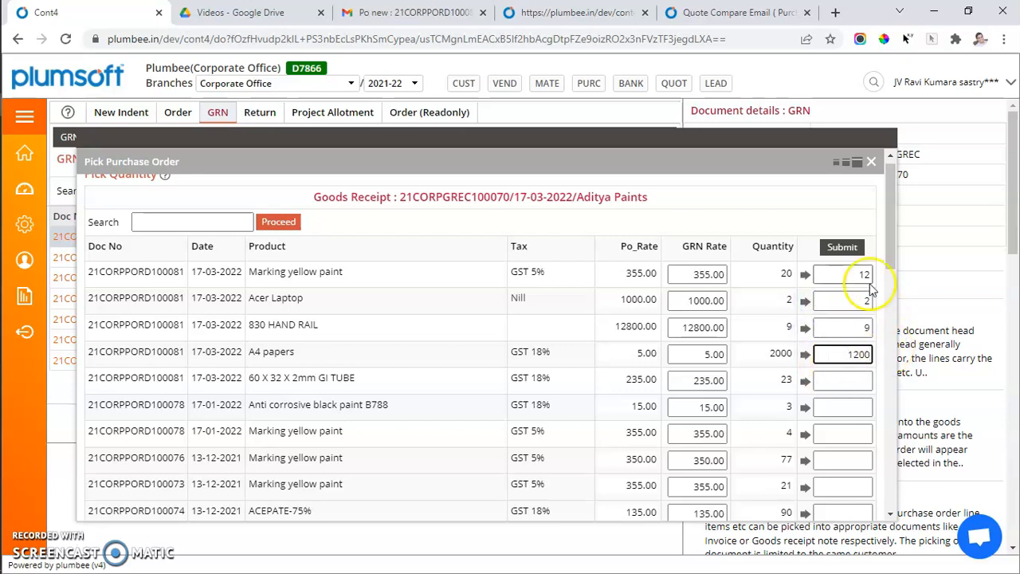
left_click(845, 247)
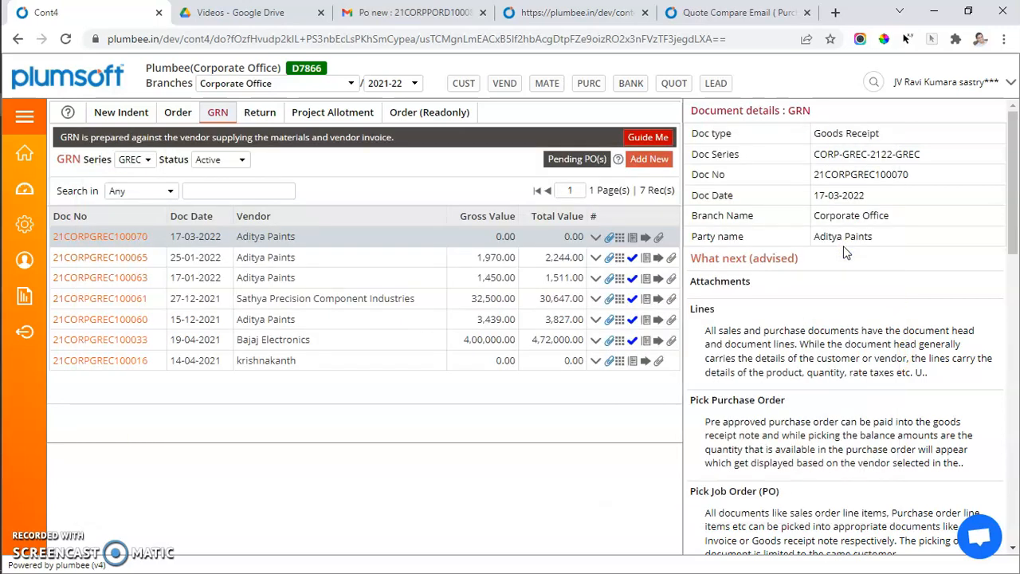
Preview the Pre unloading checklist pharma and GST - GRN printouts of GRN 21CORPGREC100070.
left_click(620, 238)
left_click(645, 237)
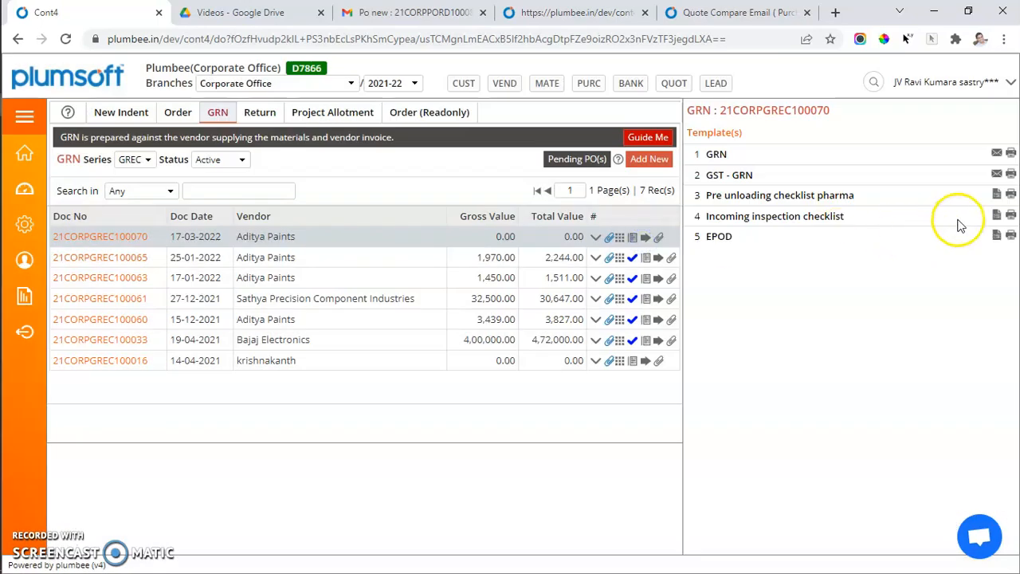
left_click(998, 194)
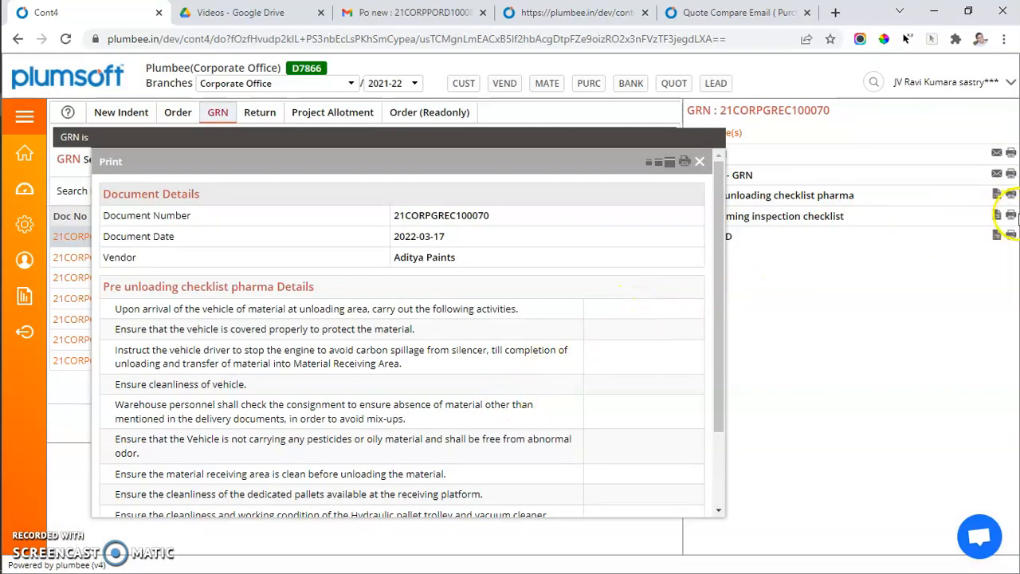
left_click(1011, 175)
scroll(334, 462, "down", 5)
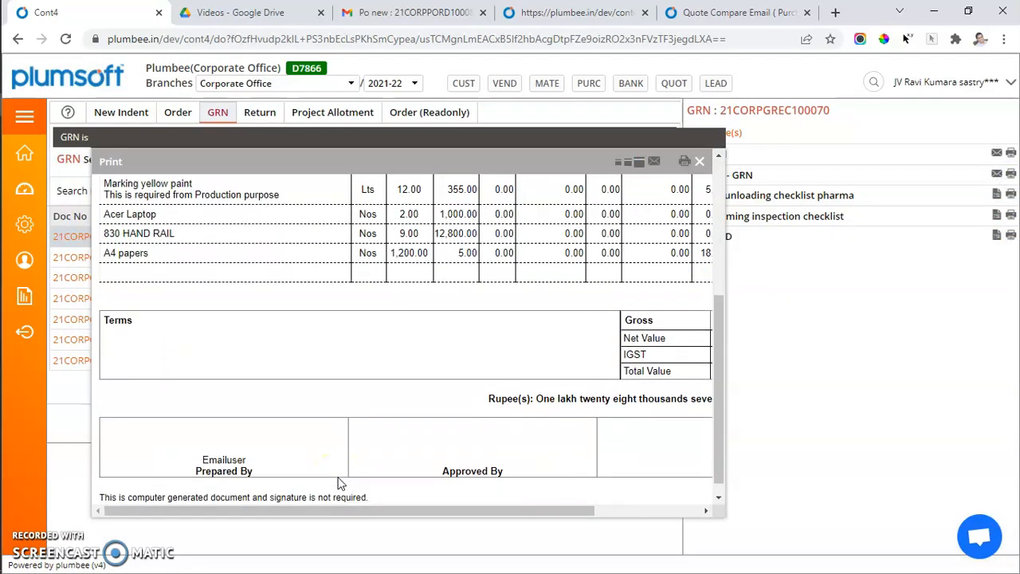
left_click(700, 161)
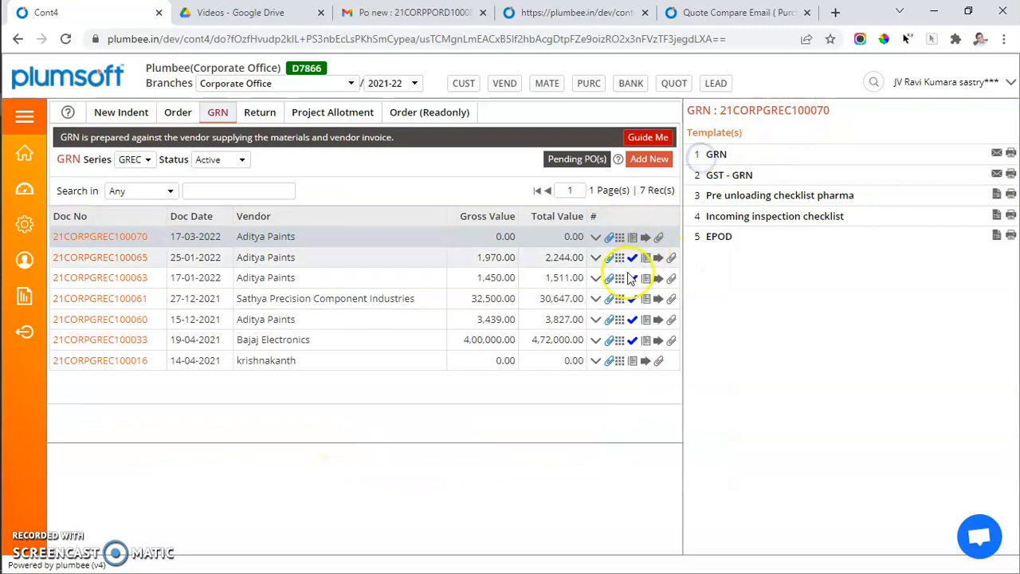
Open Pick Purchase Order for GRN 21CORPGREC100070, close it and refresh the GRN list.
left_click(595, 237)
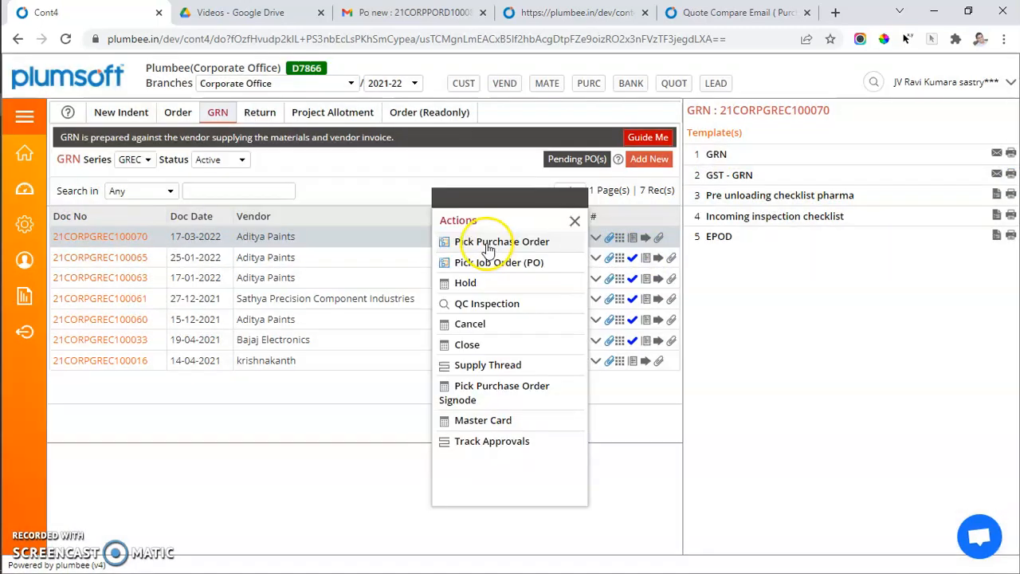
left_click(478, 241)
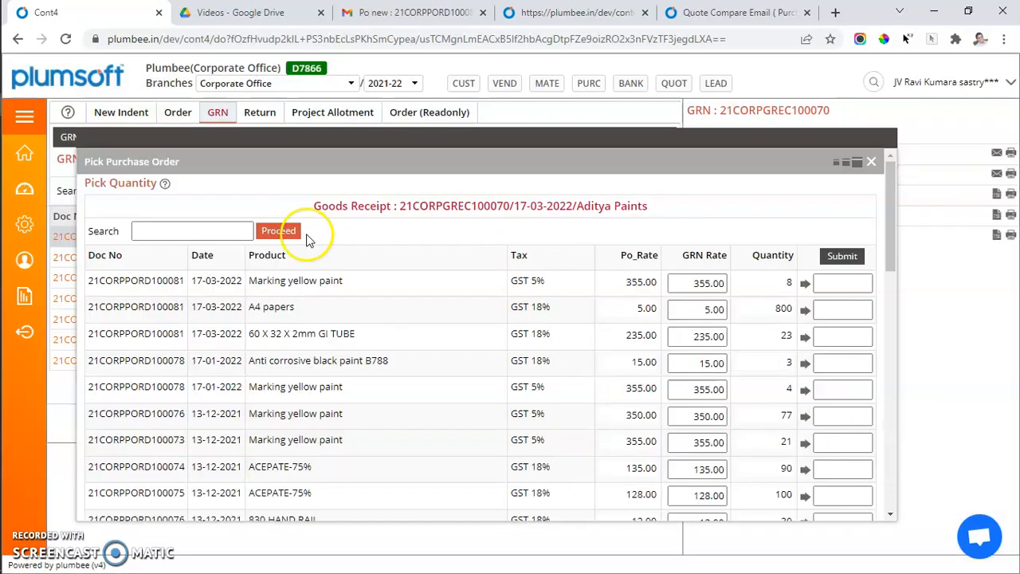
left_click(69, 236)
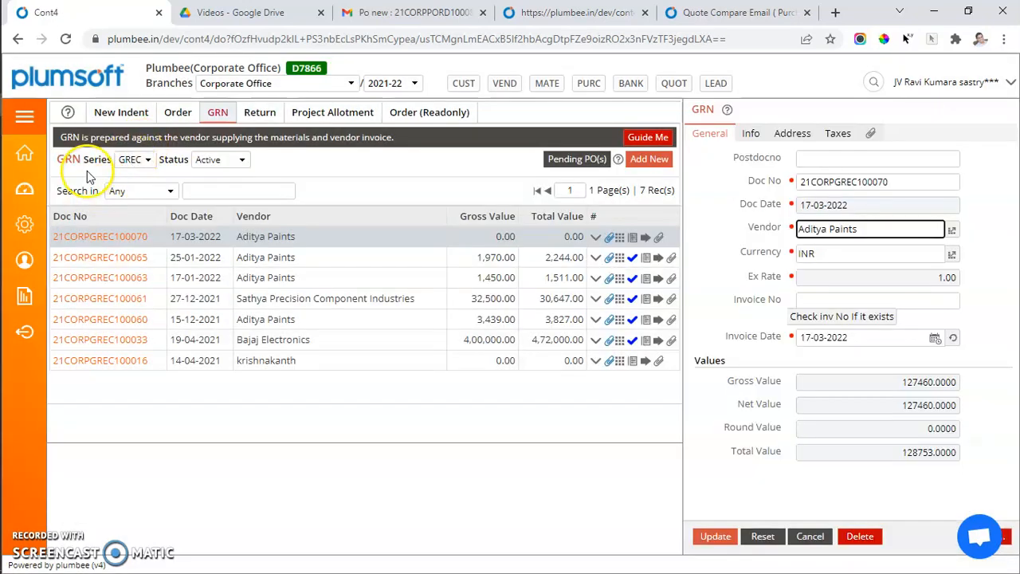
left_click(78, 162)
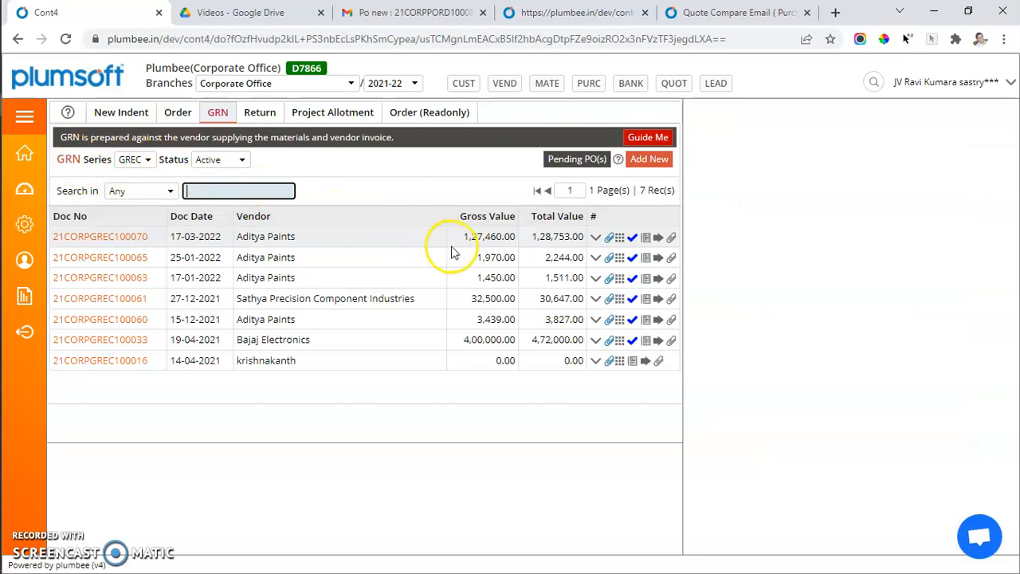
Preview the GST - GRN printout again and review its gross, IGST and total value lines.
left_click(659, 237)
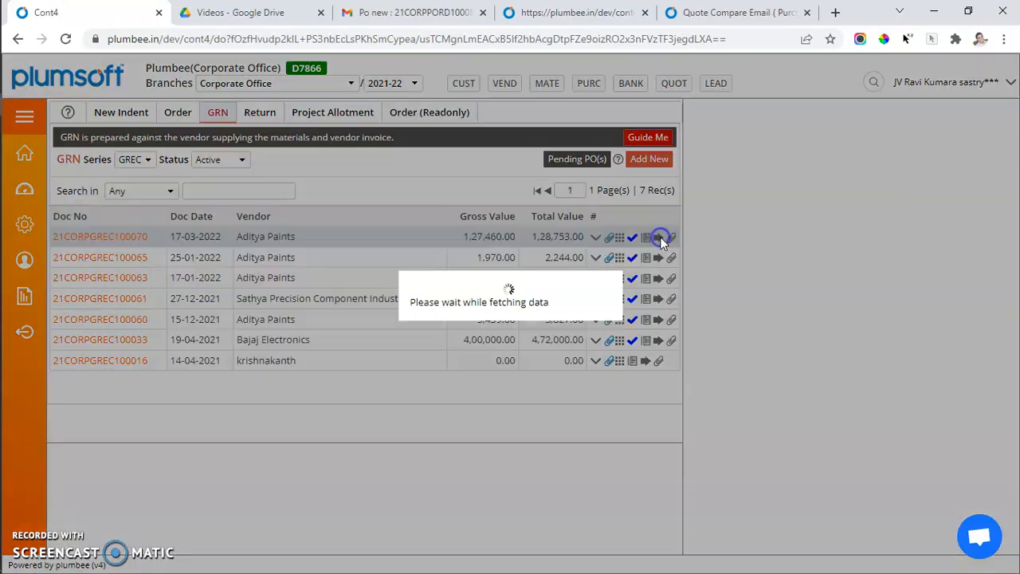
left_click(1010, 174)
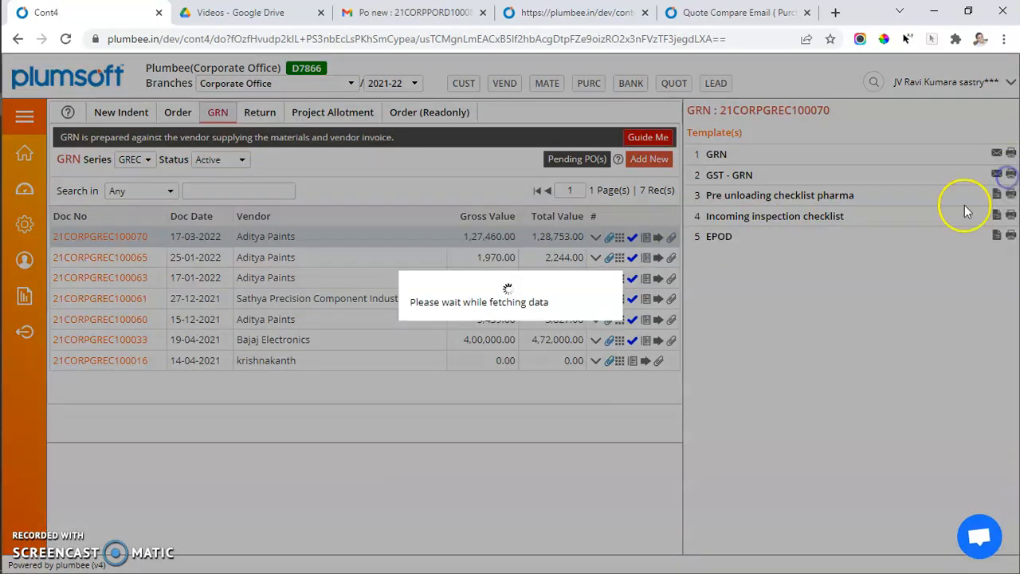
scroll(587, 381, "down", 3)
scroll(590, 382, "right", 1)
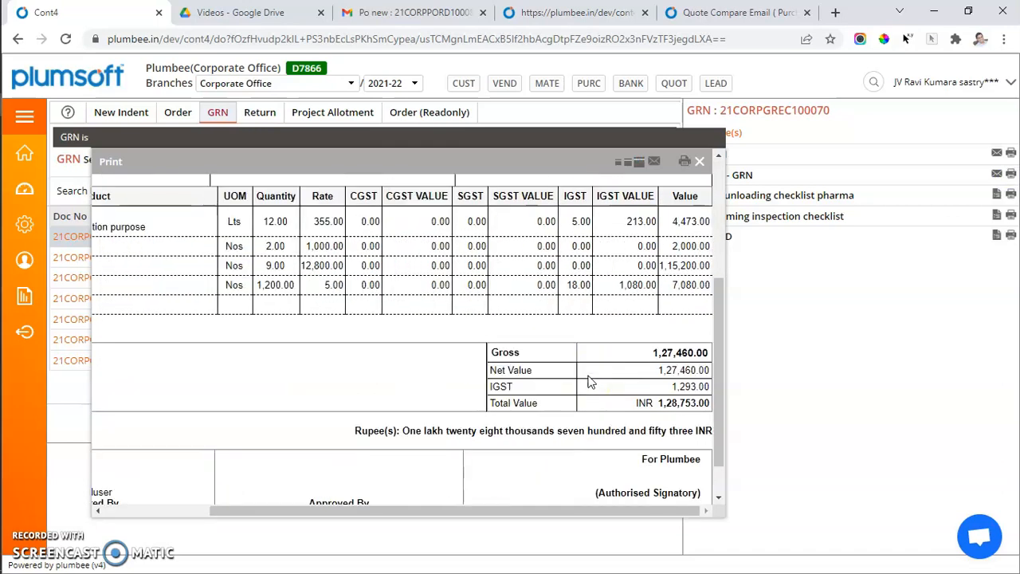
left_click_drag(706, 405, 718, 359)
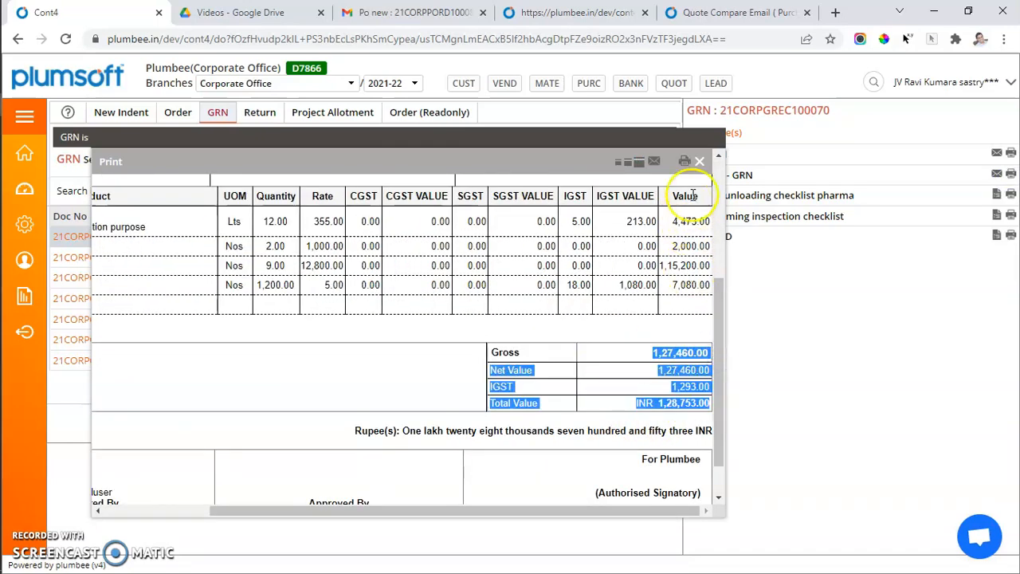
left_click(699, 162)
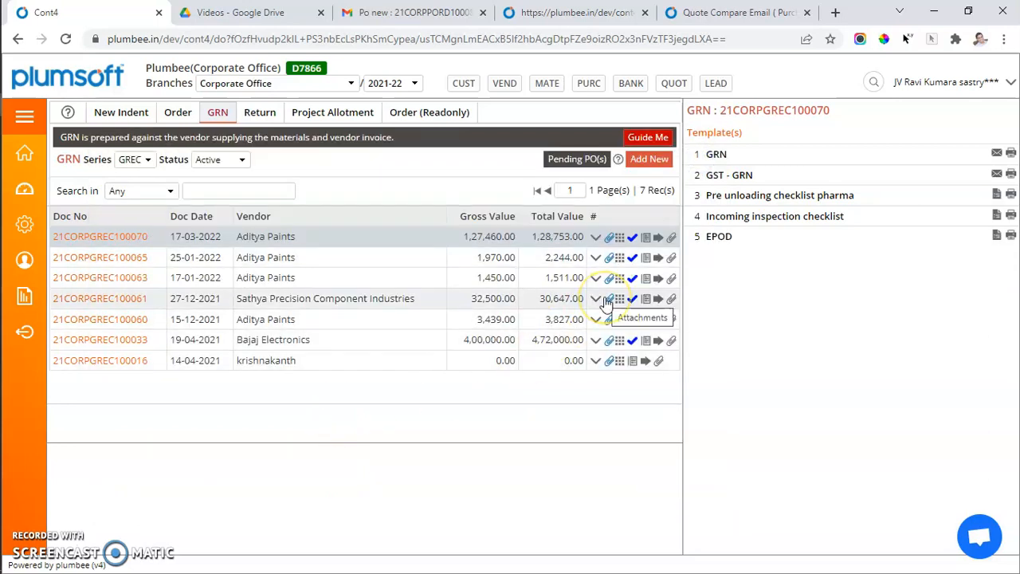
Open the supply thread of GRN 21CORPGREC100070 and examine the quantities traced back to PO and indent.
left_click(596, 236)
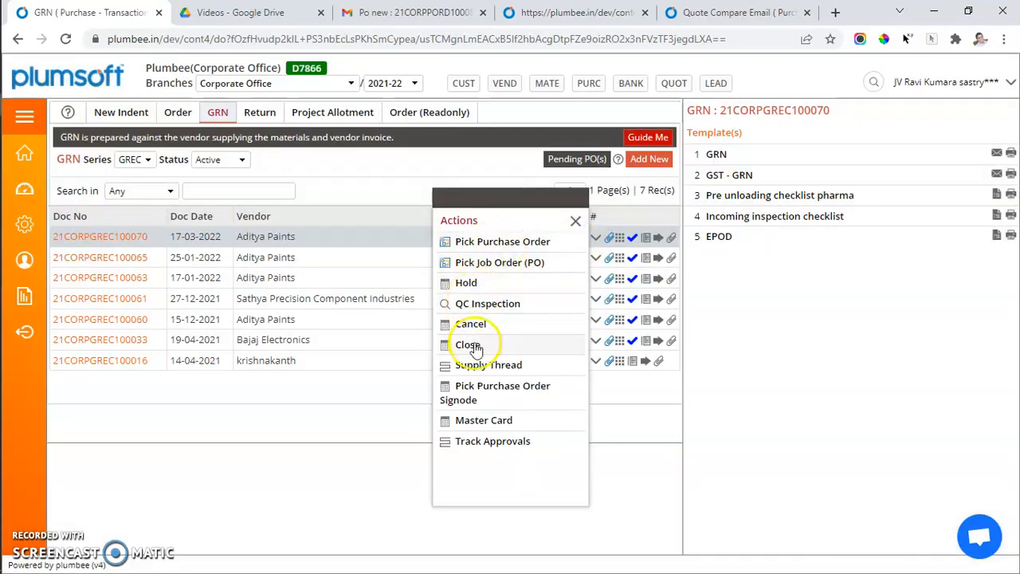
left_click(482, 366)
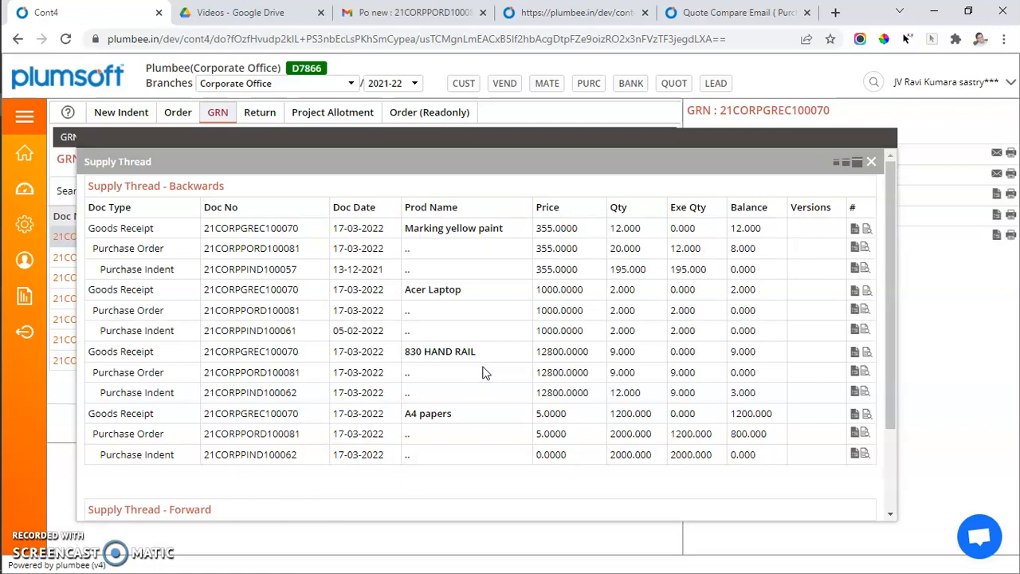
double_click(102, 228)
left_click(102, 229)
triple_click(101, 248)
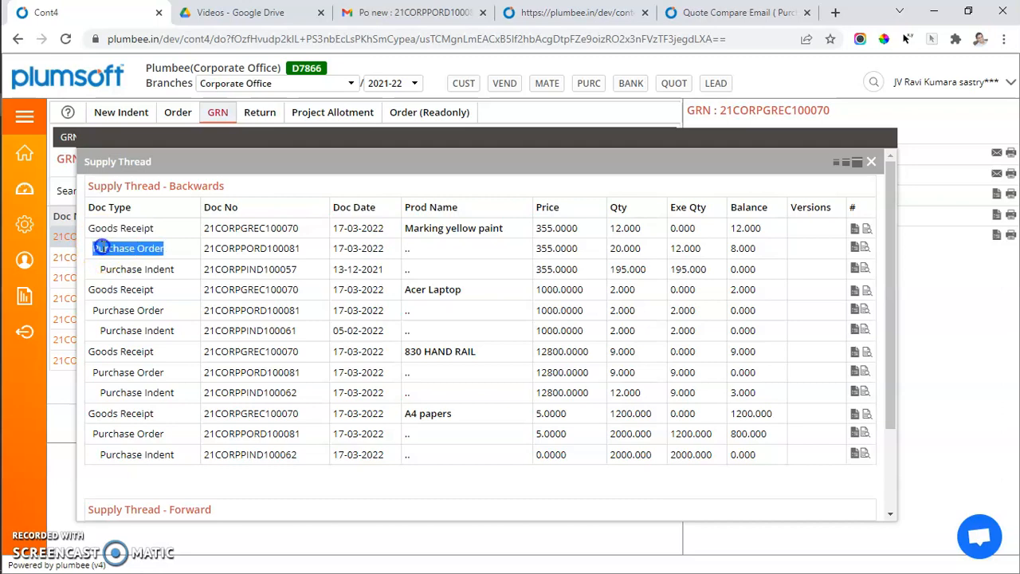
double_click(110, 269)
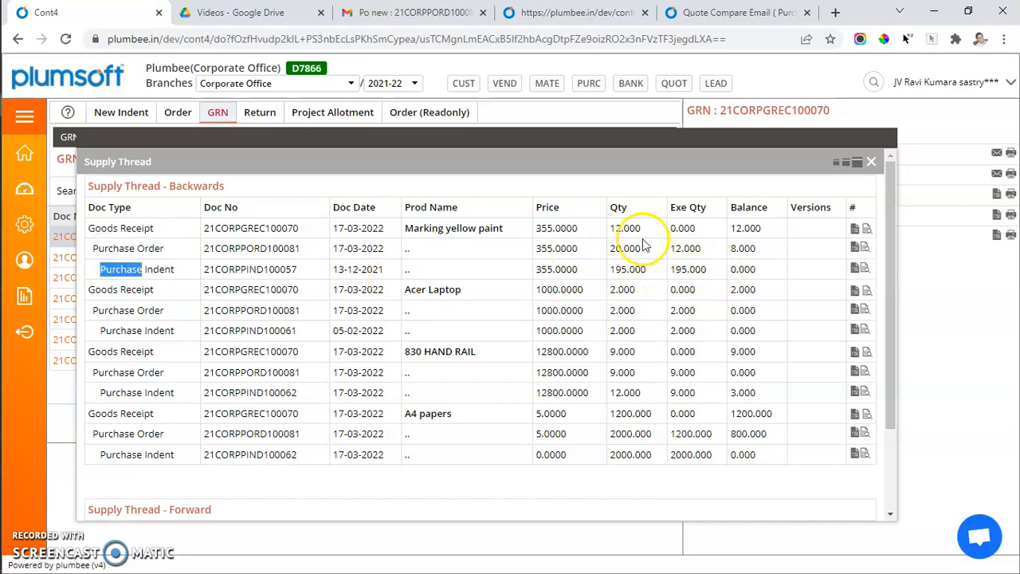
left_click(611, 230)
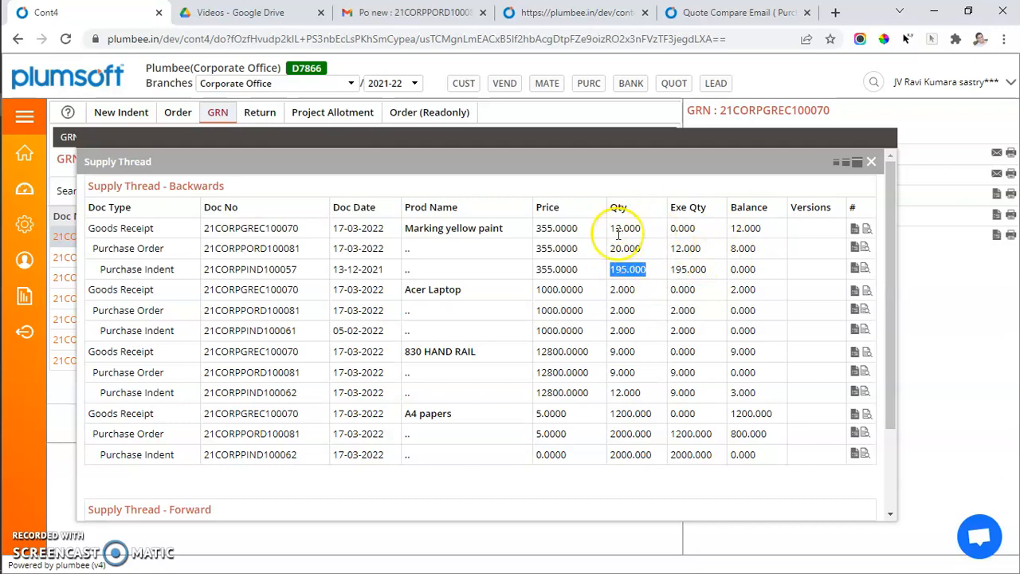
left_click_drag(612, 248, 643, 253)
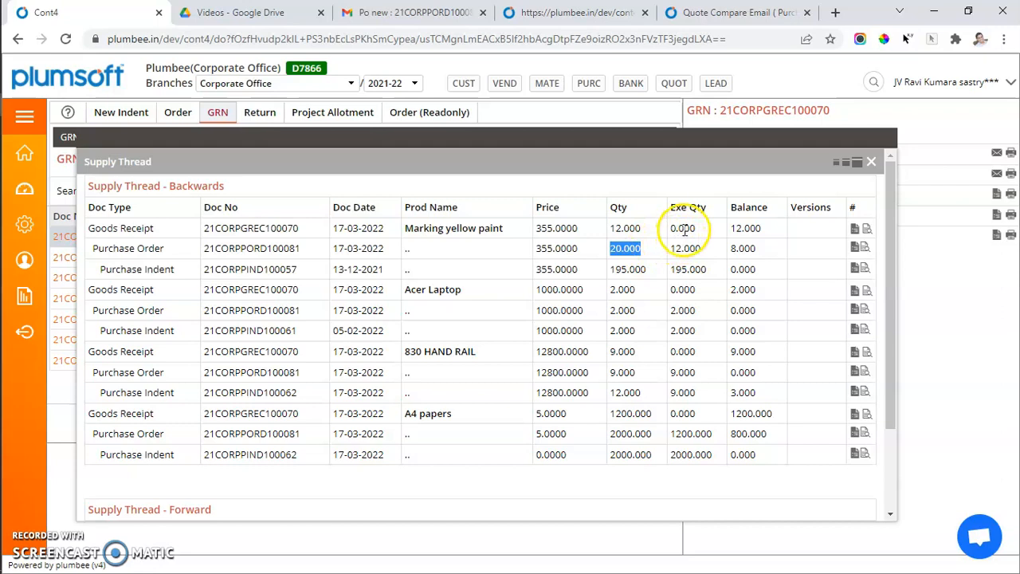
left_click(635, 228)
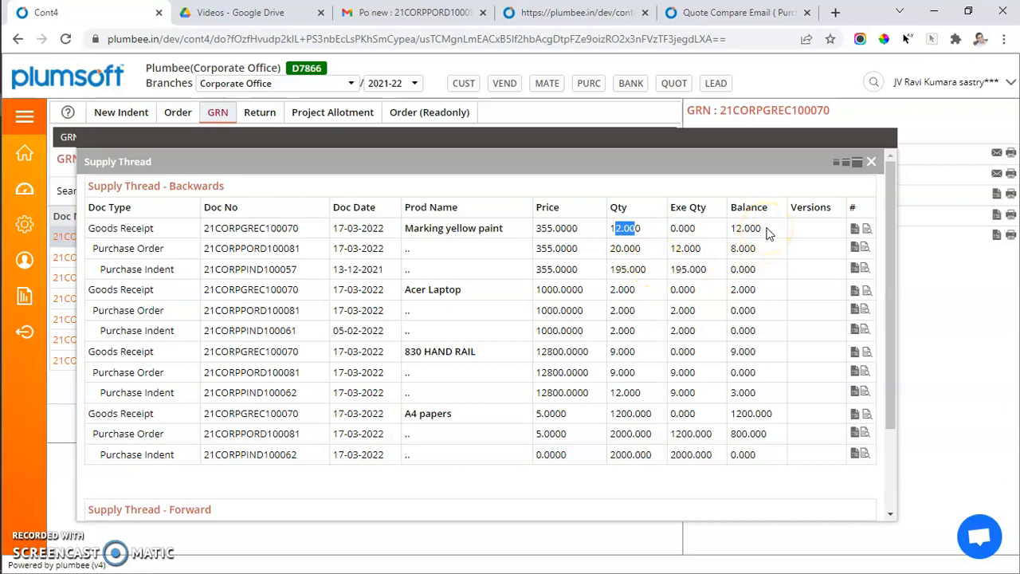
scroll(770, 233, "down", 3)
scroll(769, 233, "up", 3)
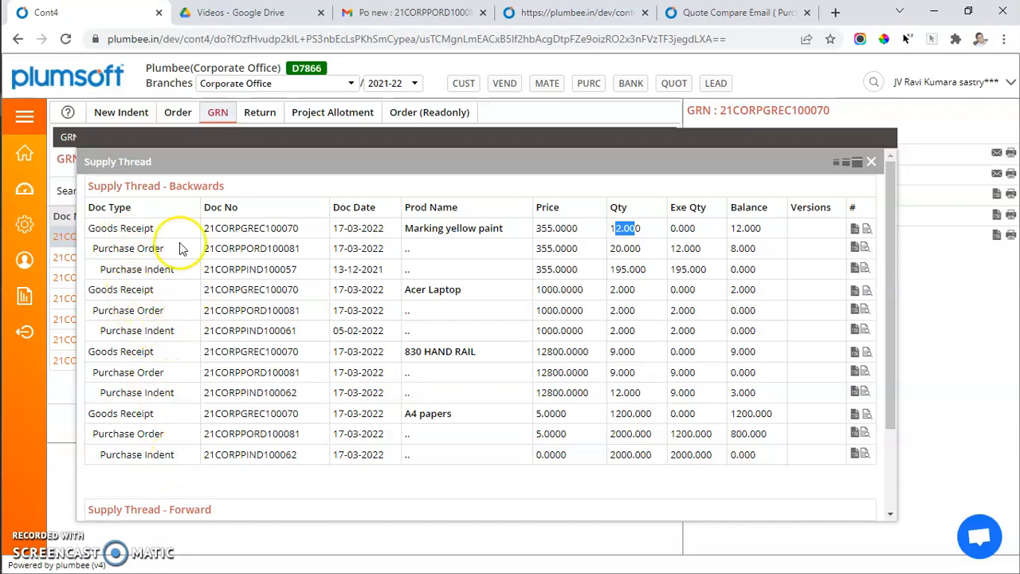
Switch to the purchase indent list and filter it to Posted status.
left_click(98, 112)
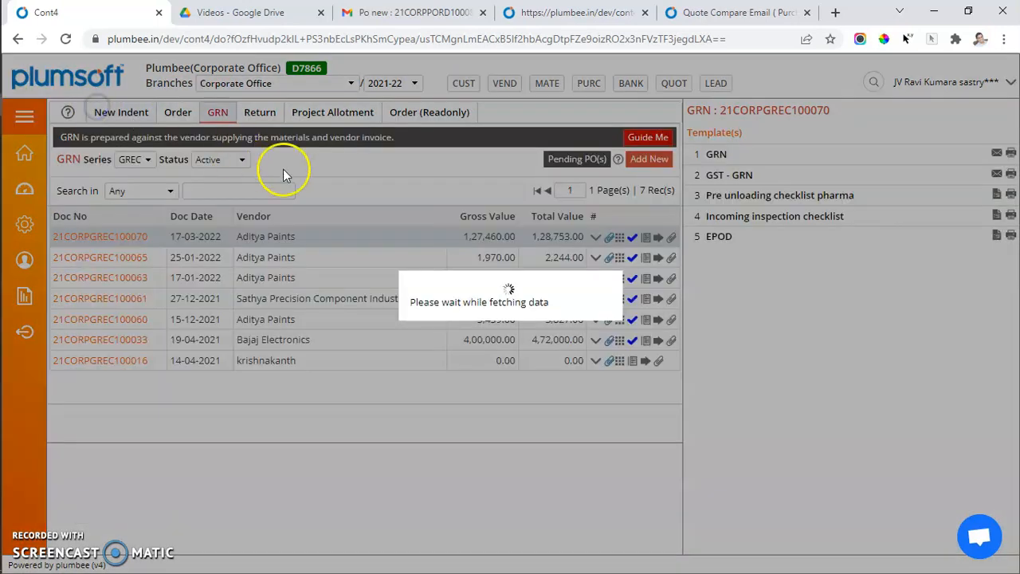
left_click(271, 138)
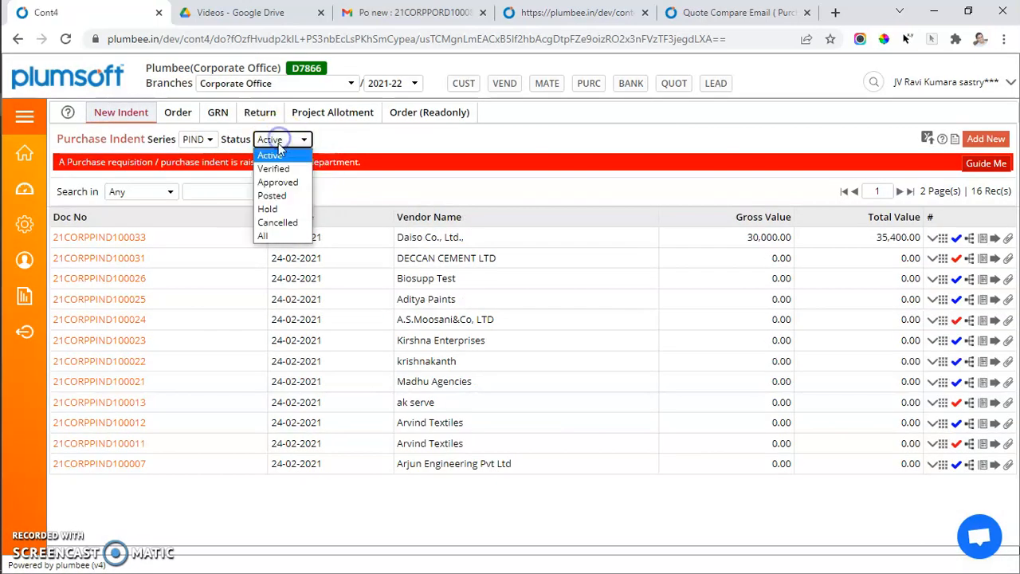
left_click(273, 196)
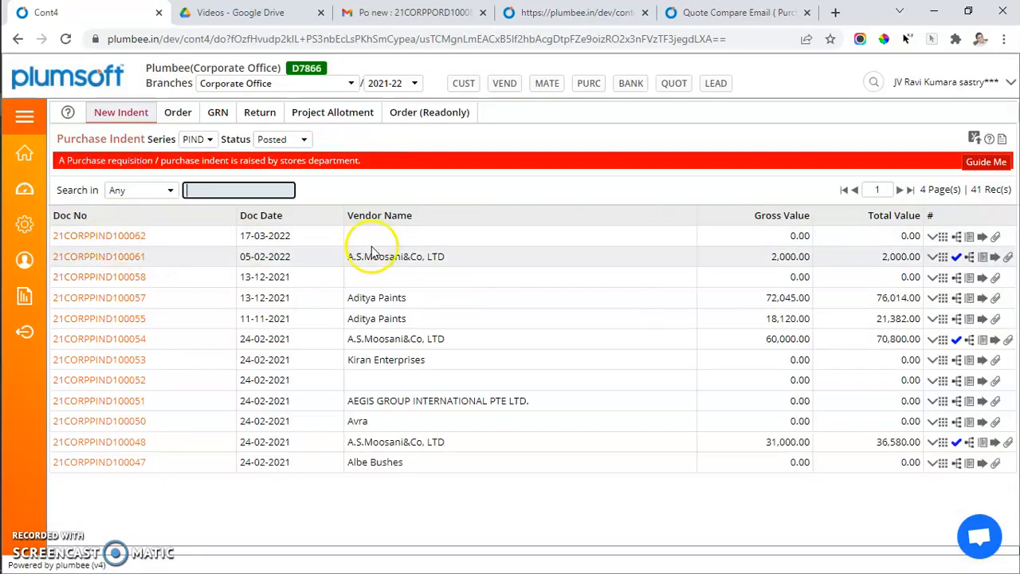
left_click(371, 251)
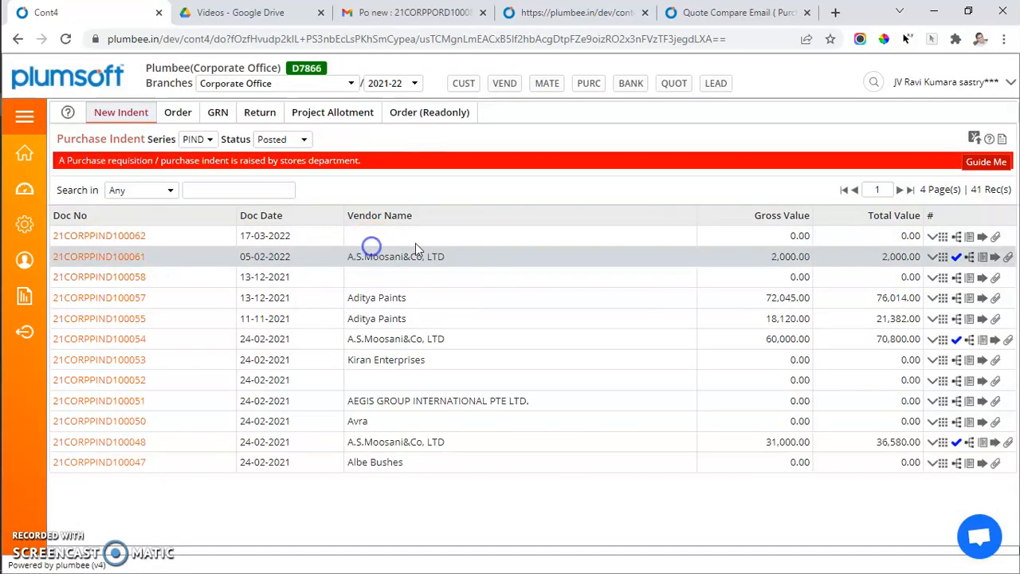
Open the supply thread of purchase indent 21CORPPIND100062.
left_click(932, 237)
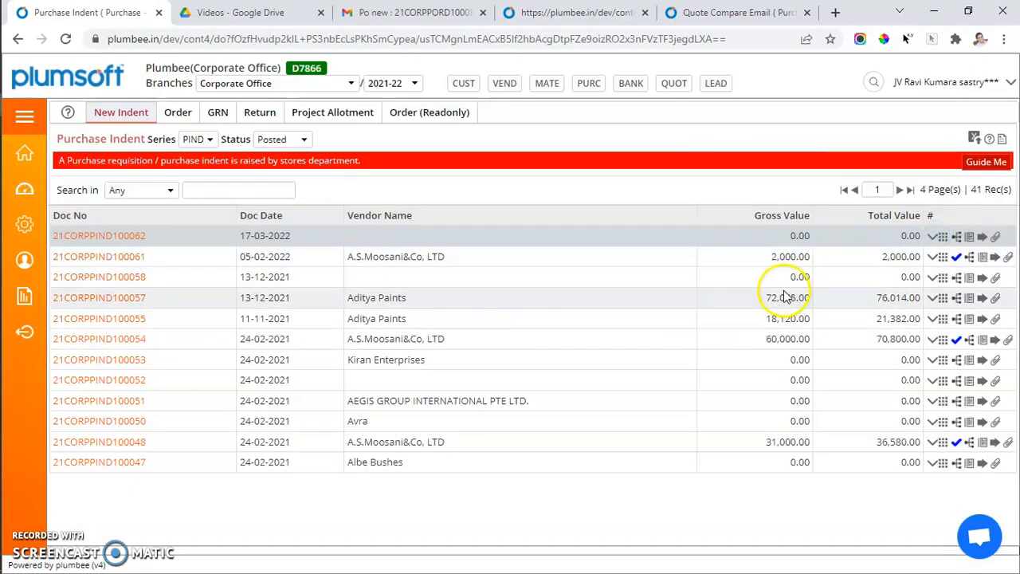
left_click(932, 236)
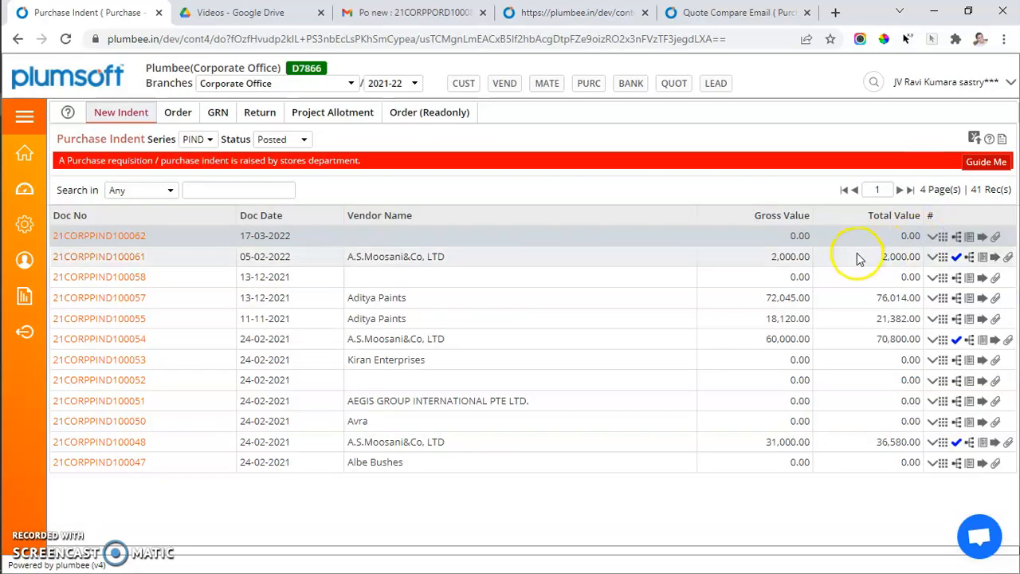
left_click(946, 83)
left_click(953, 106)
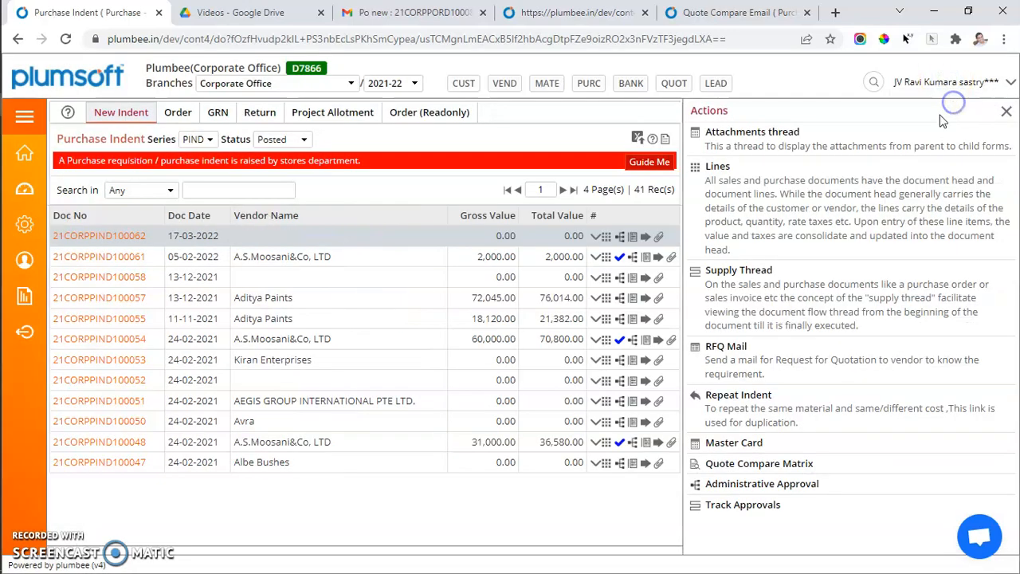
left_click(747, 273)
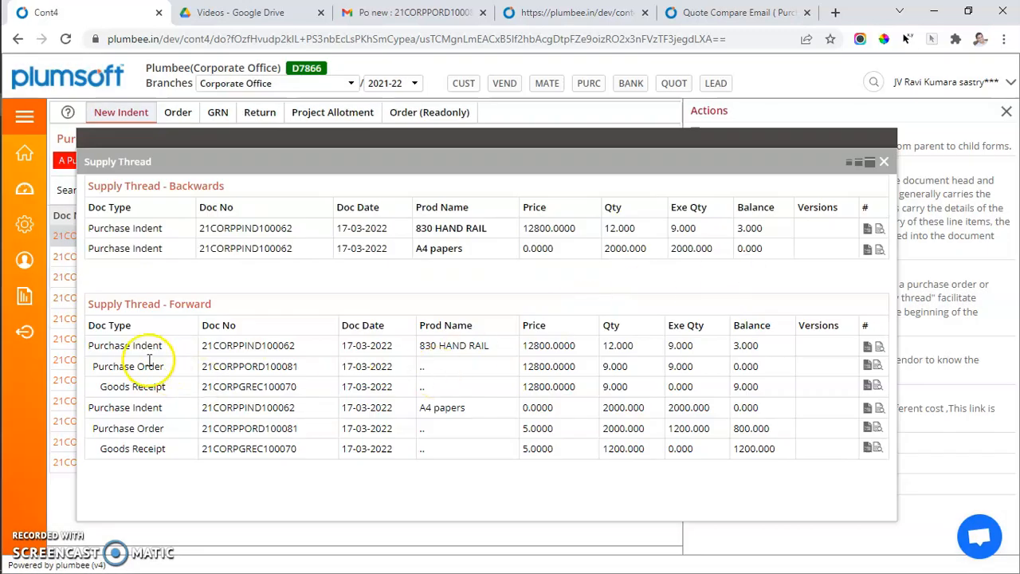
Examine the forward supply thread quantities, executed quantities and balances for 830 HAND RAIL and A4 papers.
left_click_drag(133, 347, 199, 348)
left_click(199, 349)
mouse_move(604, 350)
left_mouse_down()
mouse_move(644, 345)
mouse_move(613, 366)
left_mouse_up()
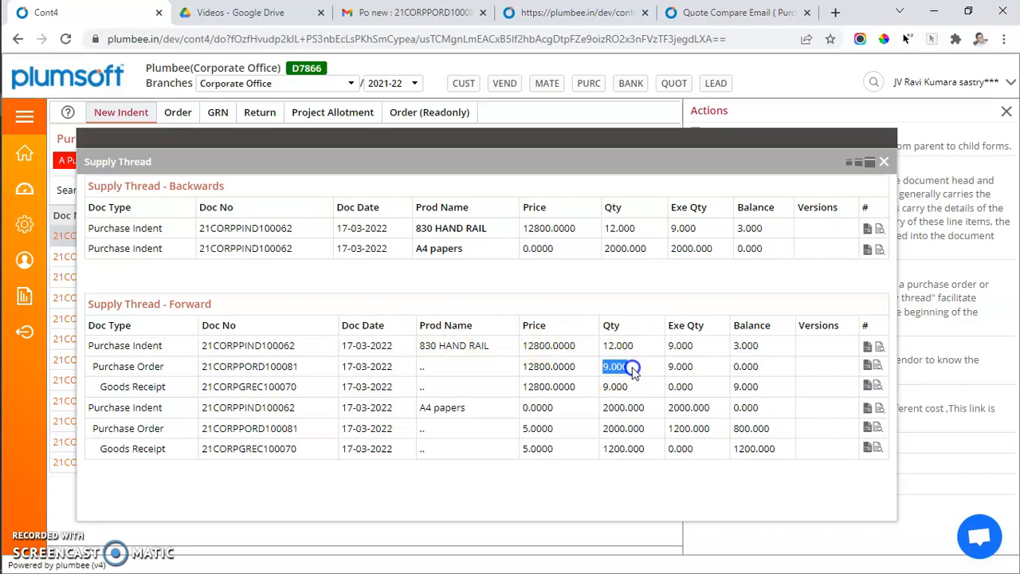
left_click(604, 388)
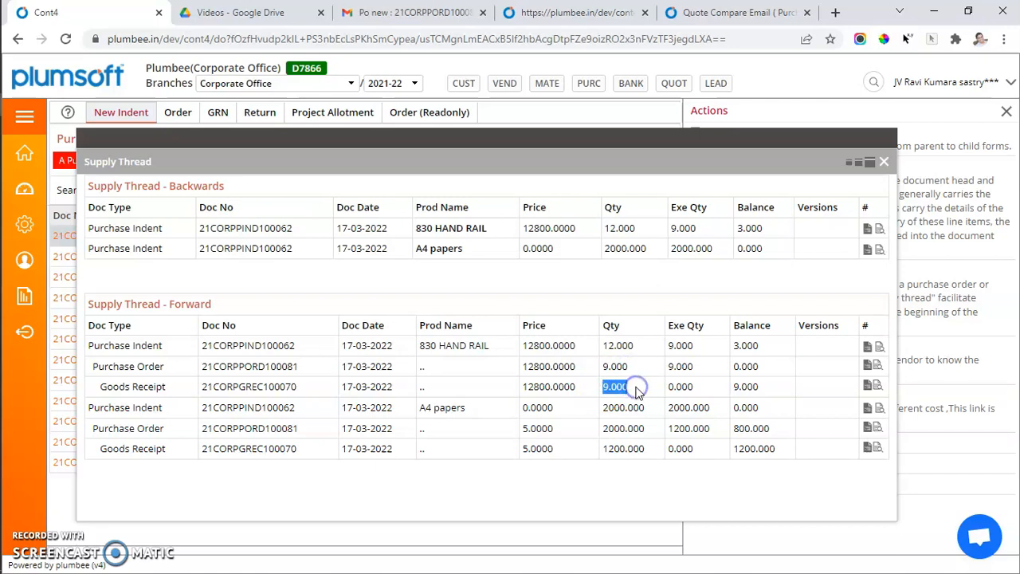
left_click(604, 409)
left_click_drag(603, 409, 654, 411)
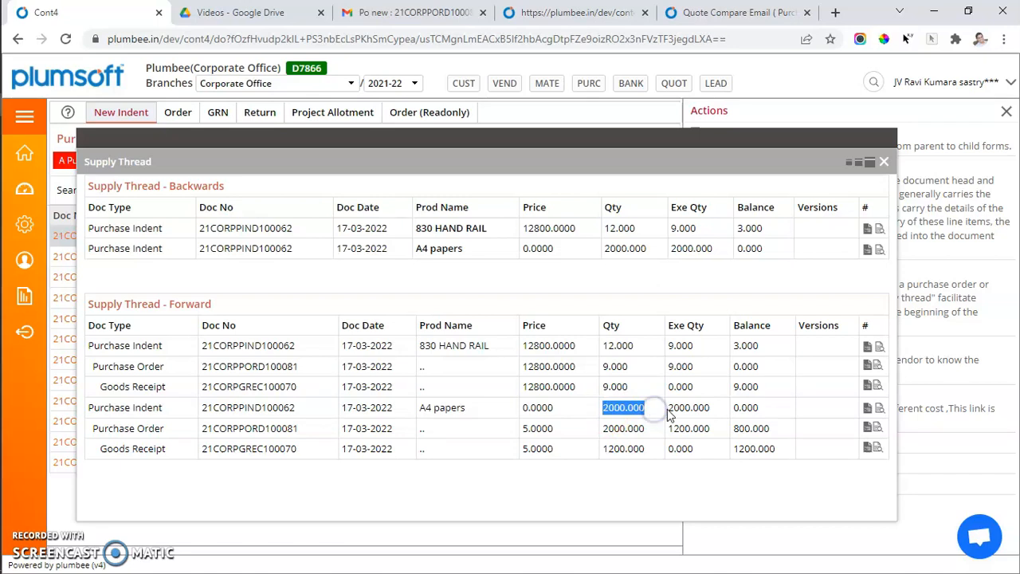
left_click_drag(675, 408, 722, 411)
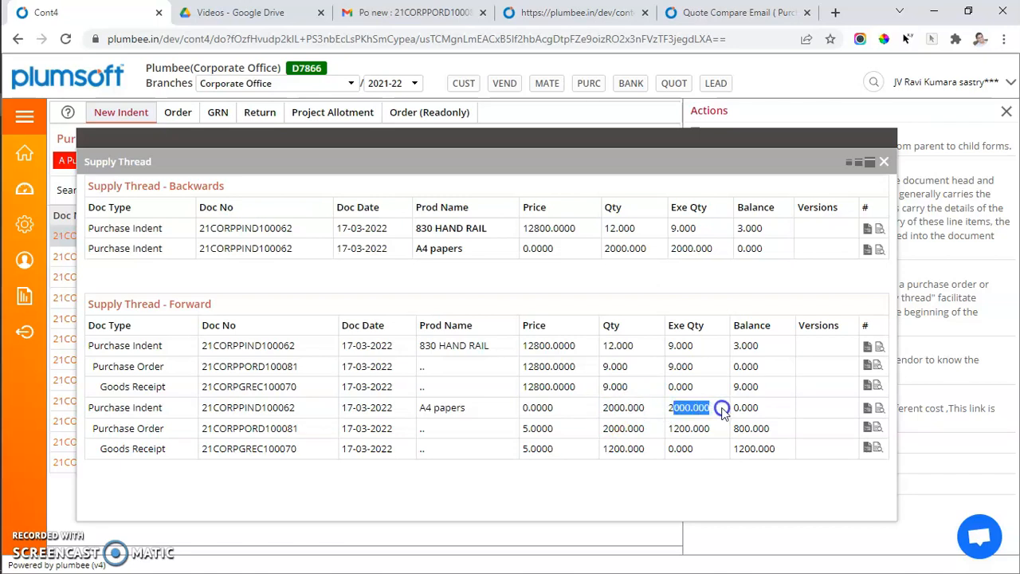
left_click_drag(602, 428, 649, 428)
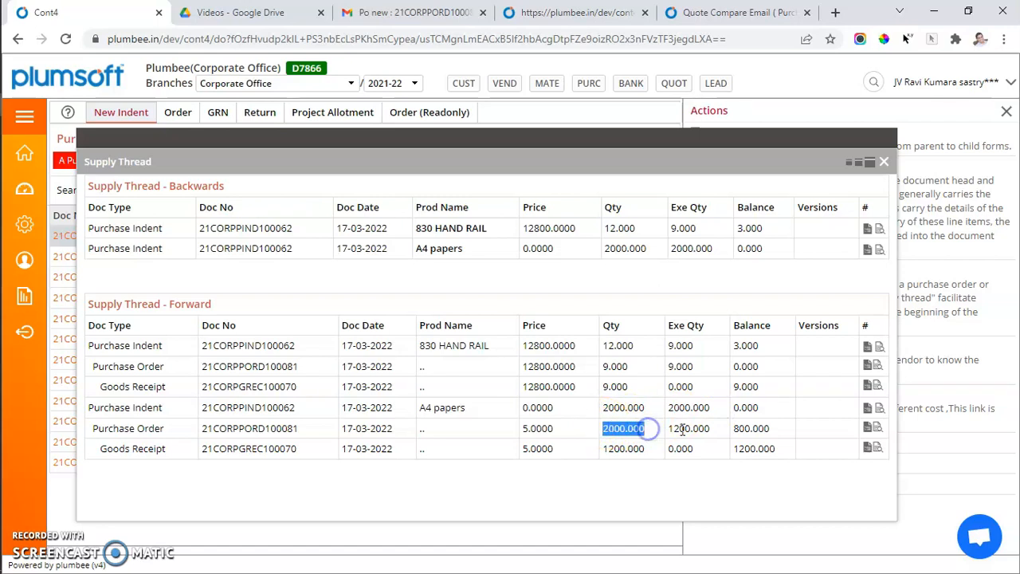
left_click(678, 429)
double_click(678, 429)
double_click(619, 449)
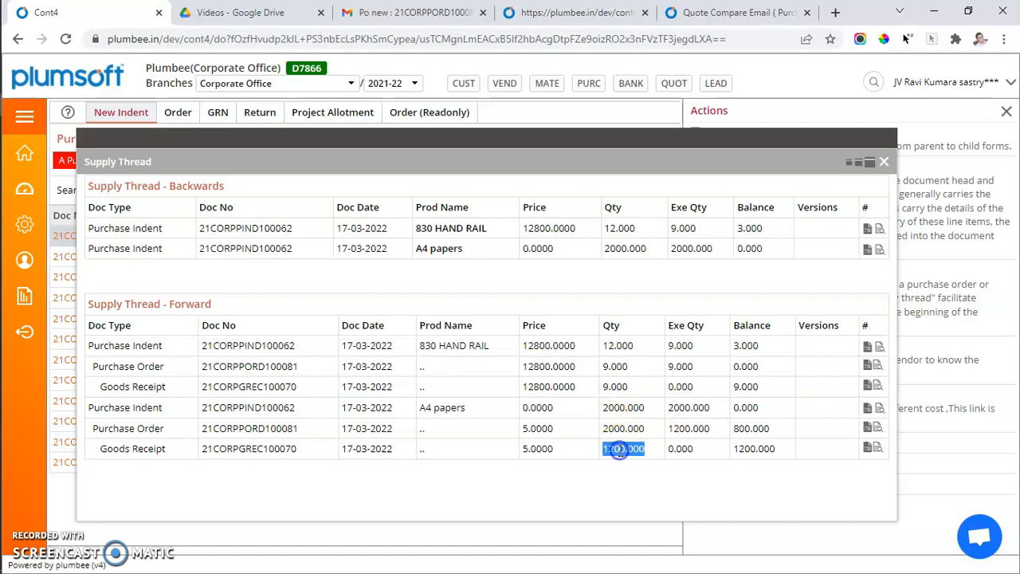
left_click(737, 423)
left_click_drag(737, 424, 800, 428)
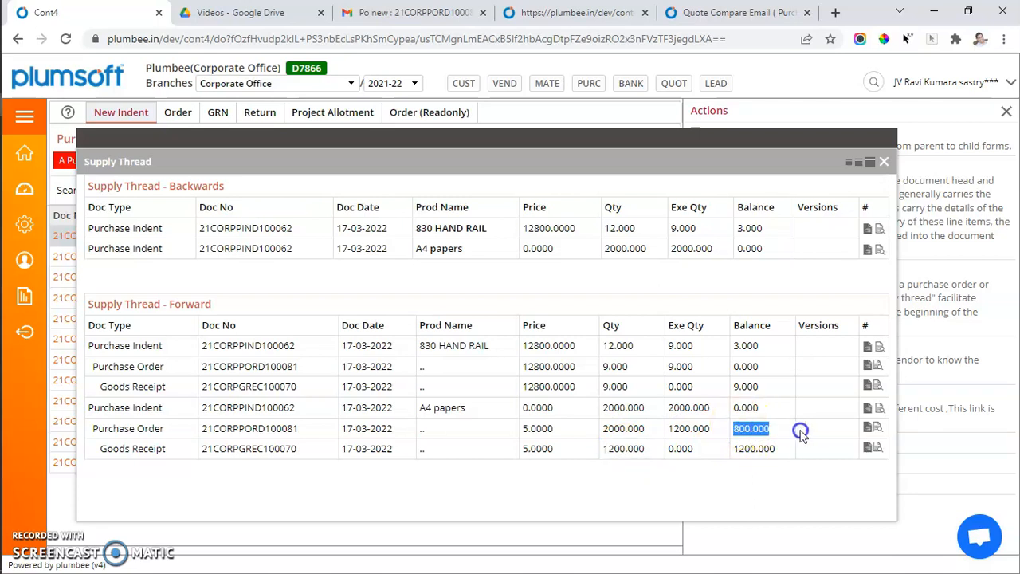
double_click(608, 430)
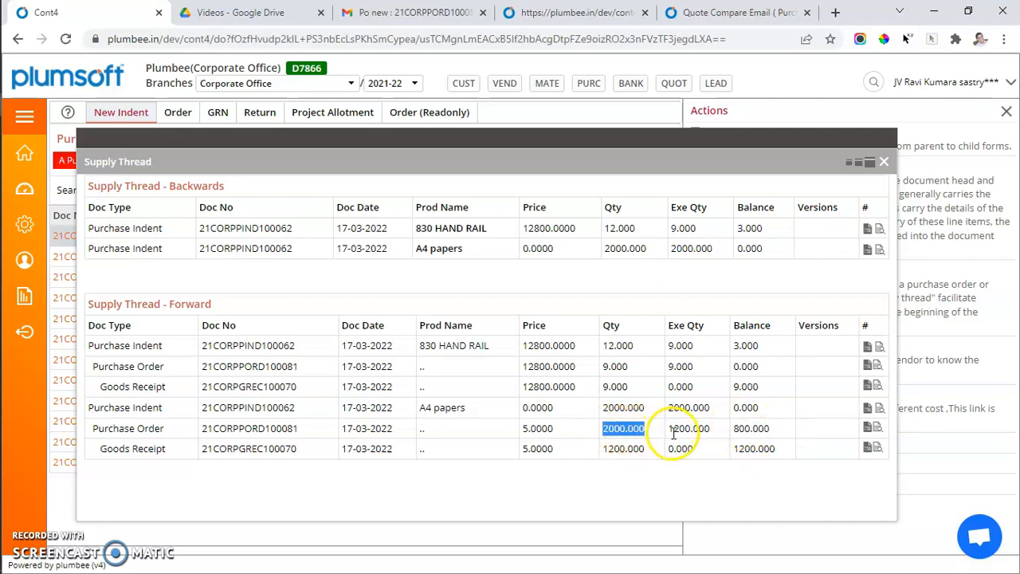
left_click_drag(666, 430, 717, 428)
double_click(748, 431)
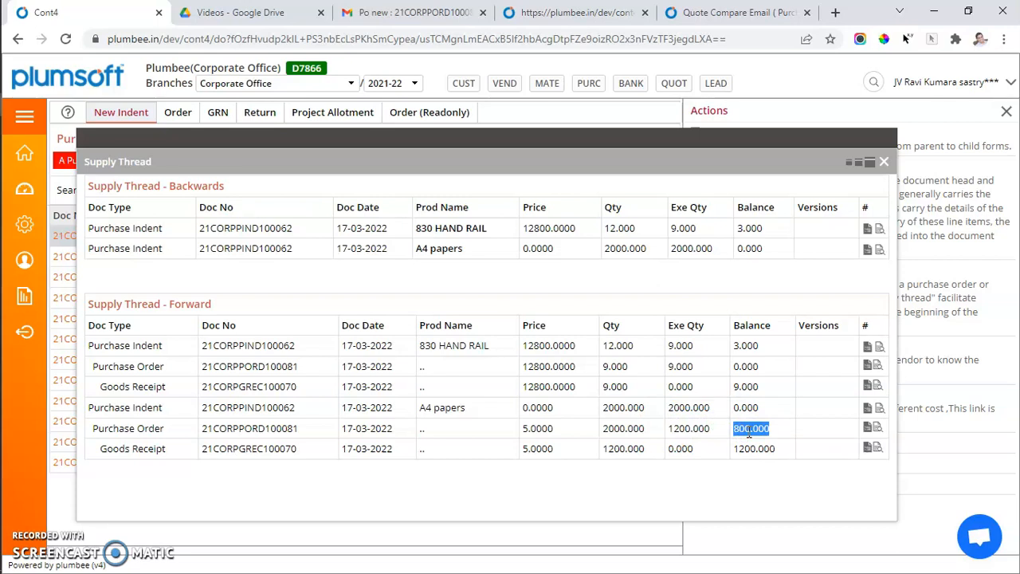
Preview the A4 papers purchase order line, then switch to Wacom Inkspace showing the purchase diagram.
left_click(877, 428)
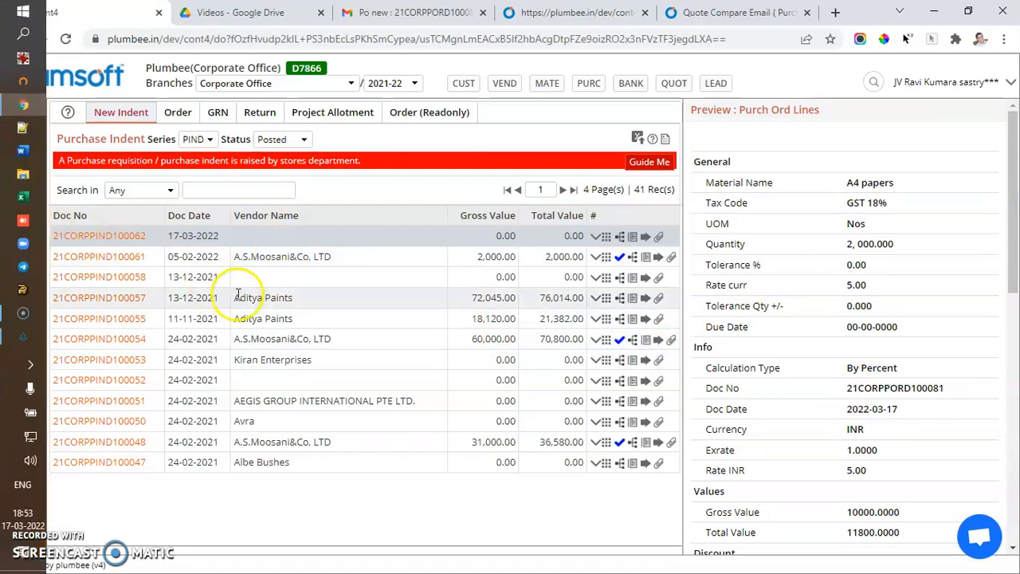
key("alt+Tab")
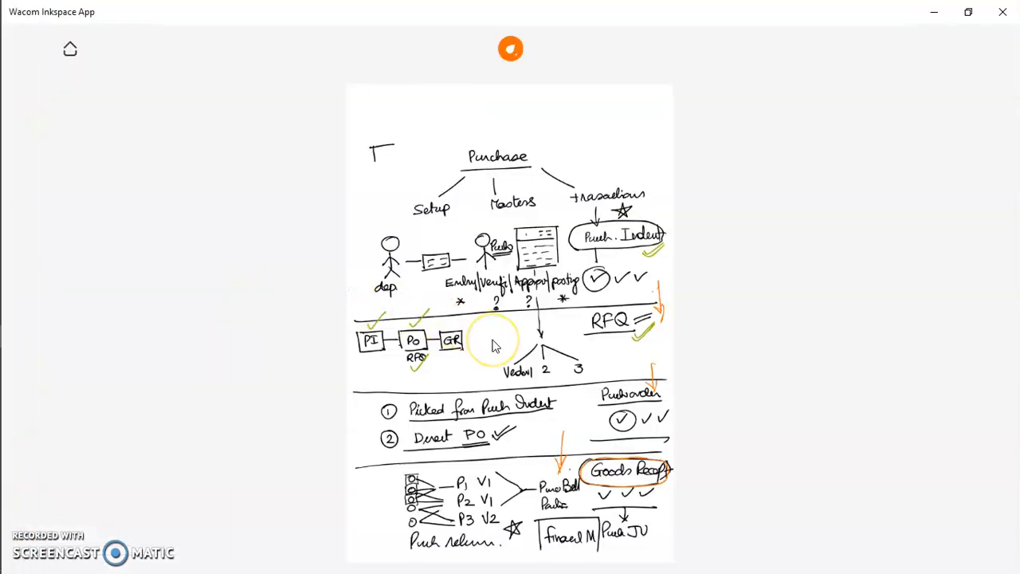